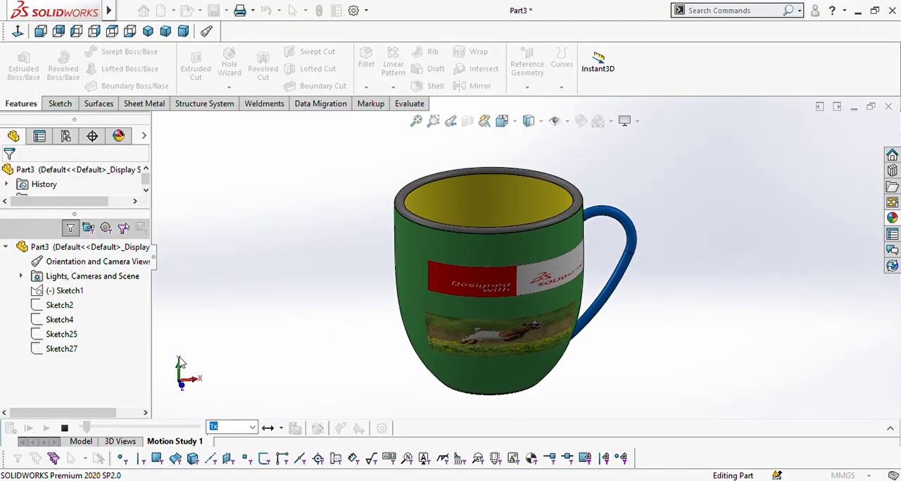
Step: Stop the mug's motion study playback and create a new part document
{"action": "left_click", "coordinate": [66, 428]}
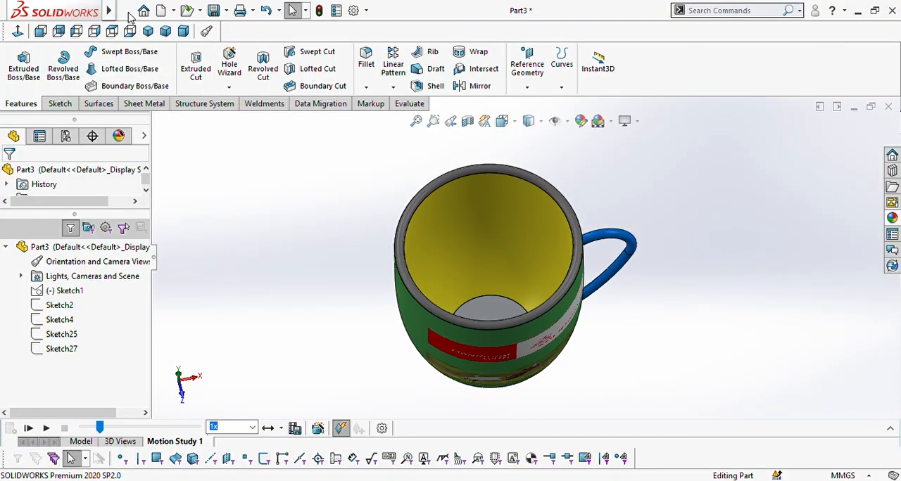
{"action": "mouse_move", "coordinate": [110, 19]}
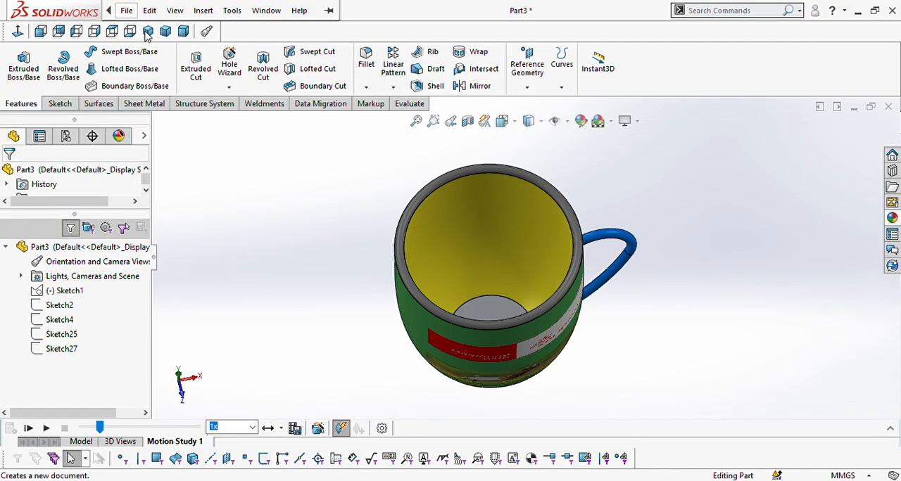
{"action": "left_click", "coordinate": [532, 388]}
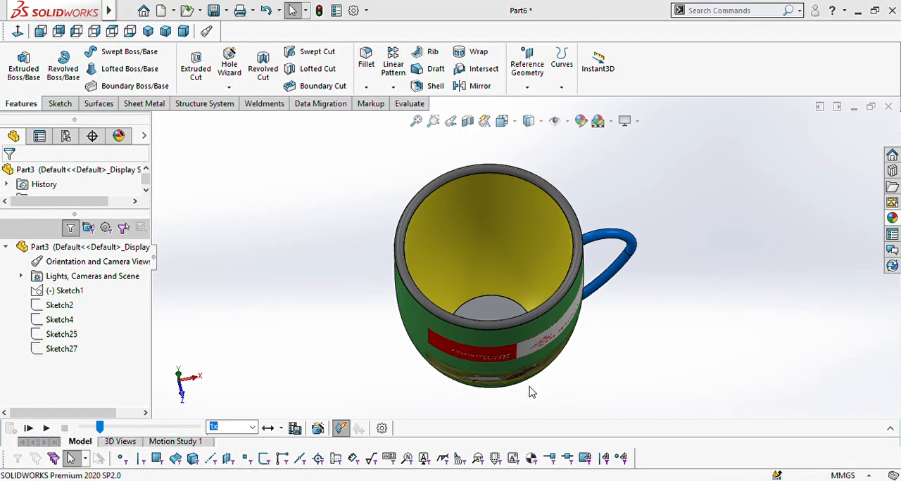
Step: Start a Revolve sketch on the Front Plane with a vertical centerline about 205 mm from the origin and a horizontal one about 74 mm from its upper end
{"action": "left_click", "coordinate": [64, 71]}
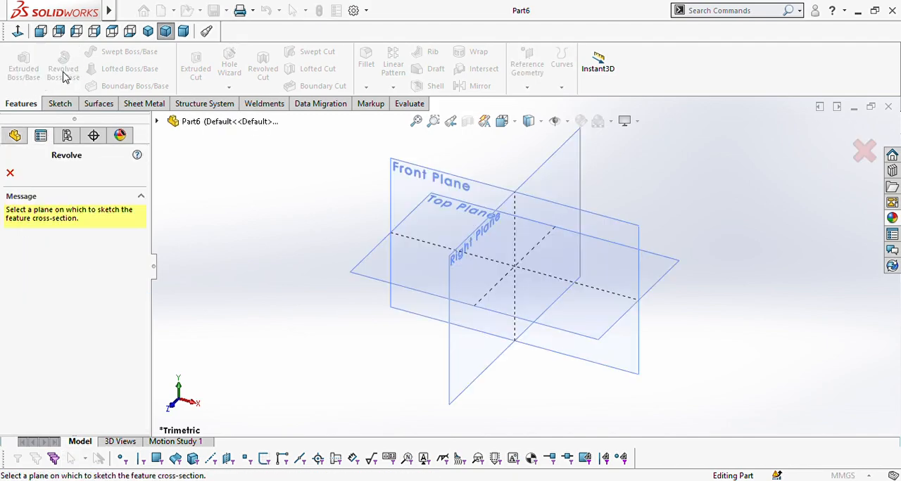
{"action": "left_click", "coordinate": [406, 192]}
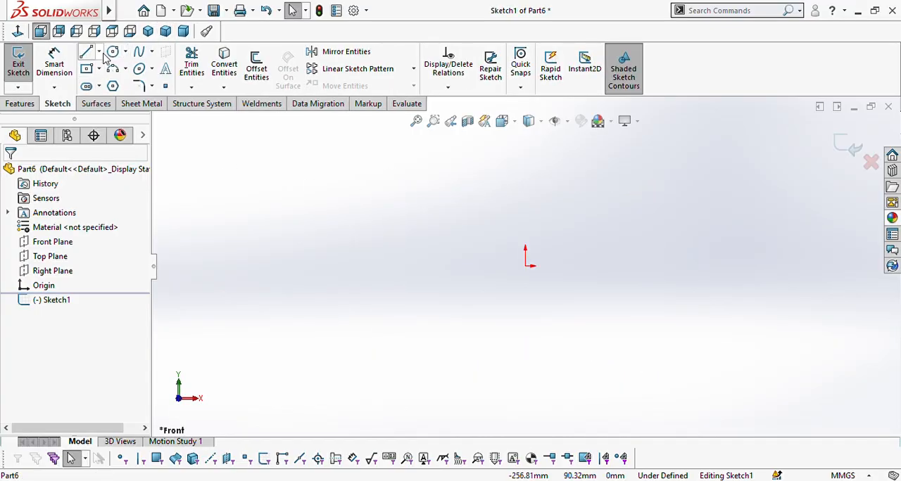
{"action": "left_click", "coordinate": [86, 52]}
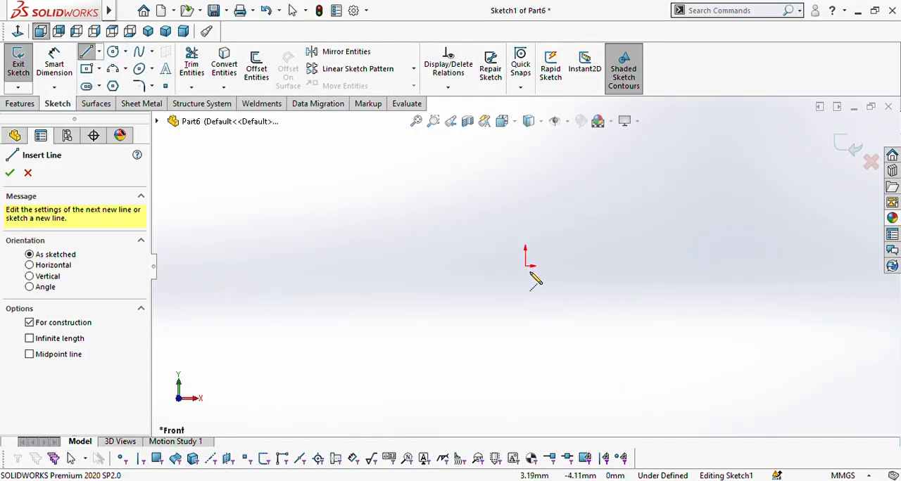
{"action": "left_click", "coordinate": [526, 267]}
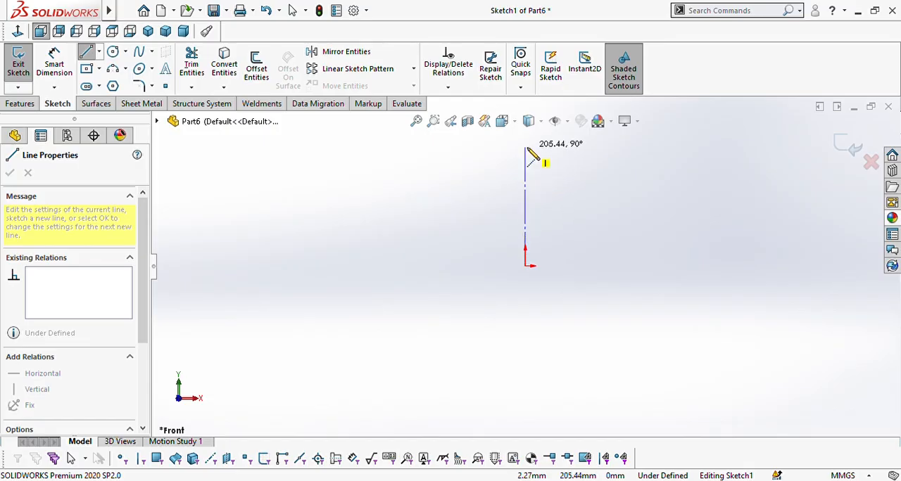
{"action": "left_click", "coordinate": [524, 147]}
{"action": "left_click", "coordinate": [570, 151]}
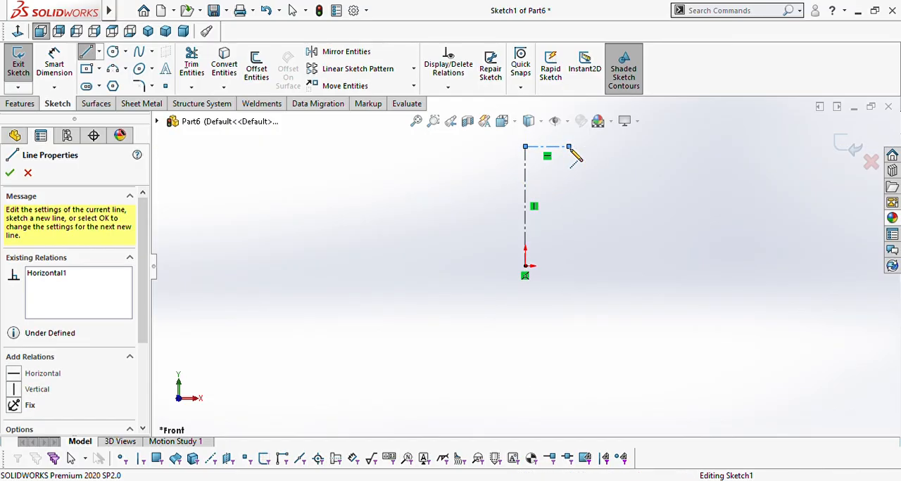
{"action": "key", "text": "Escape"}
{"action": "key", "text": "Escape"}
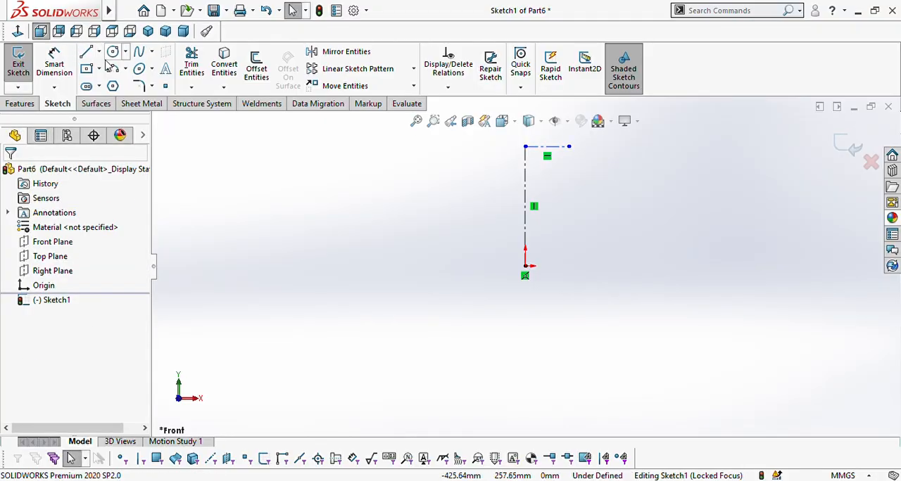
Step: Sketch a horizontal centerline about 54 mm long from the origin, on the same side as the upper one
{"action": "left_click", "coordinate": [100, 54]}
{"action": "left_click", "coordinate": [106, 83]}
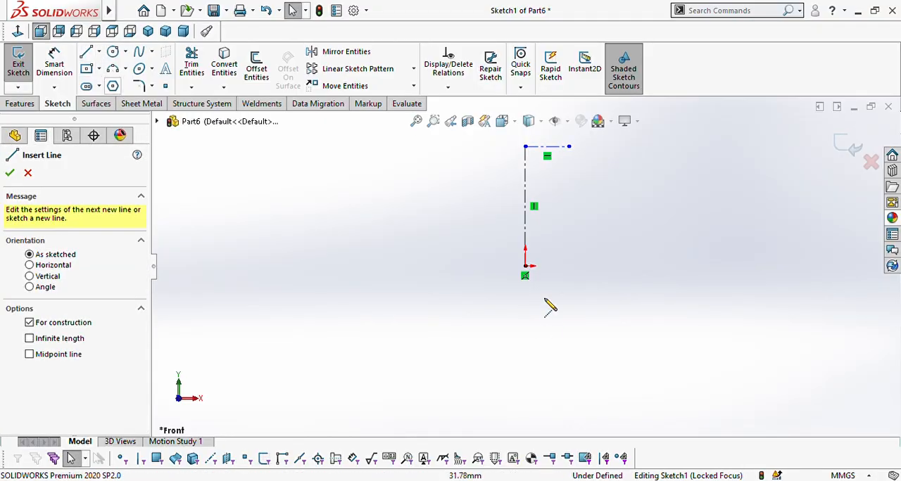
{"action": "left_click", "coordinate": [525, 267]}
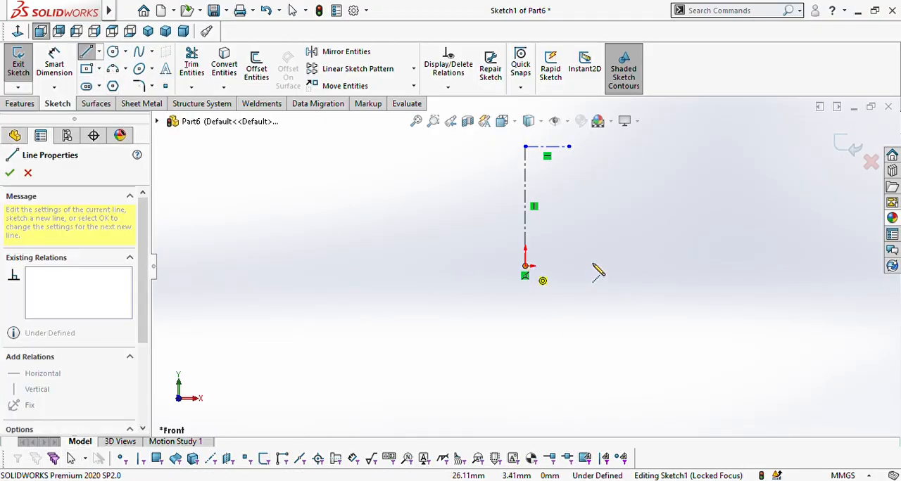
{"action": "left_click", "coordinate": [558, 267]}
{"action": "right_click", "coordinate": [558, 266]}
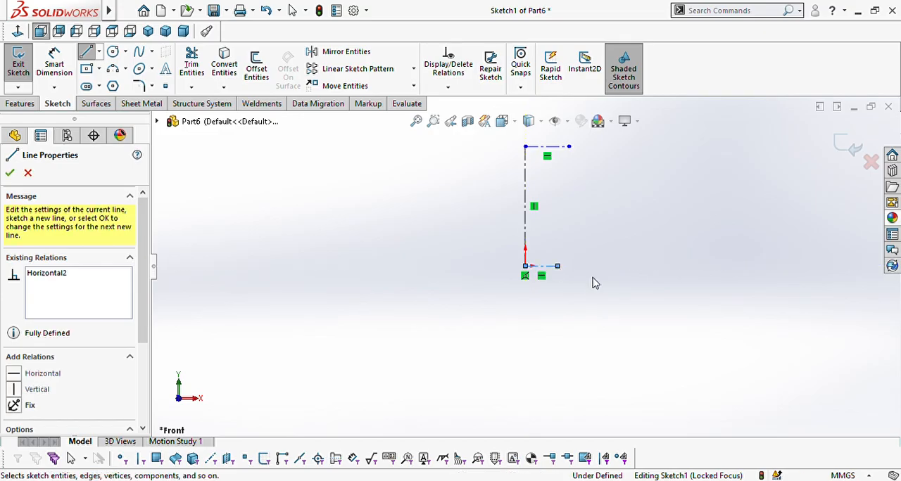
{"action": "left_click", "coordinate": [592, 278]}
{"action": "scroll", "coordinate": [537, 204], "scroll_direction": "up", "scroll_amount": 3}
{"action": "scroll", "coordinate": [537, 204], "scroll_direction": "down", "scroll_amount": 3}
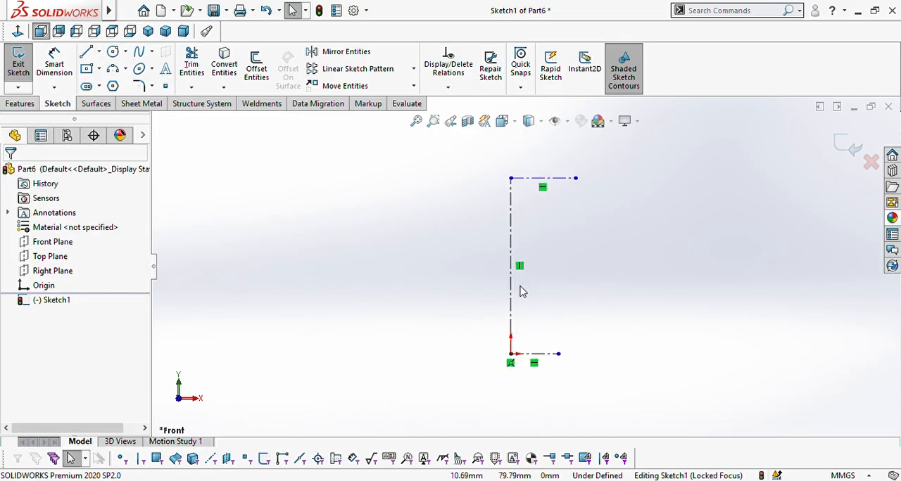
Step: Dimension the vertical centerline's length as 200 mm
{"action": "left_click", "coordinate": [56, 65]}
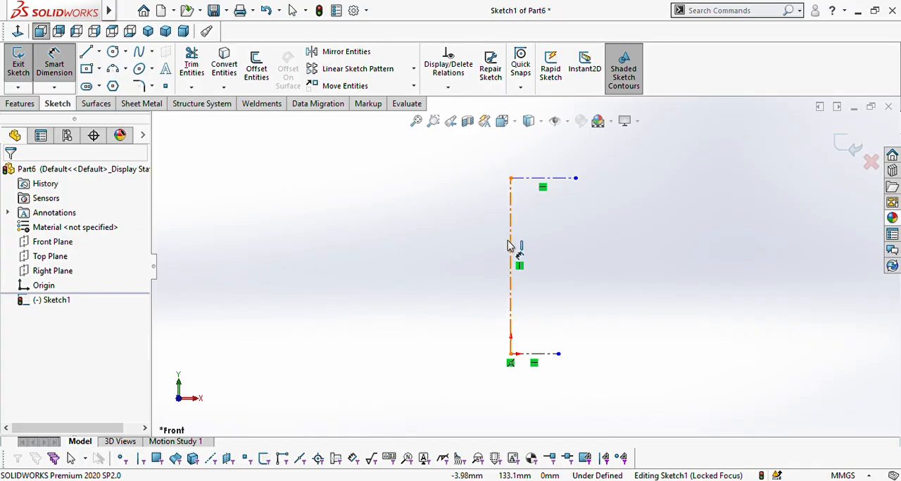
{"action": "left_click", "coordinate": [510, 248]}
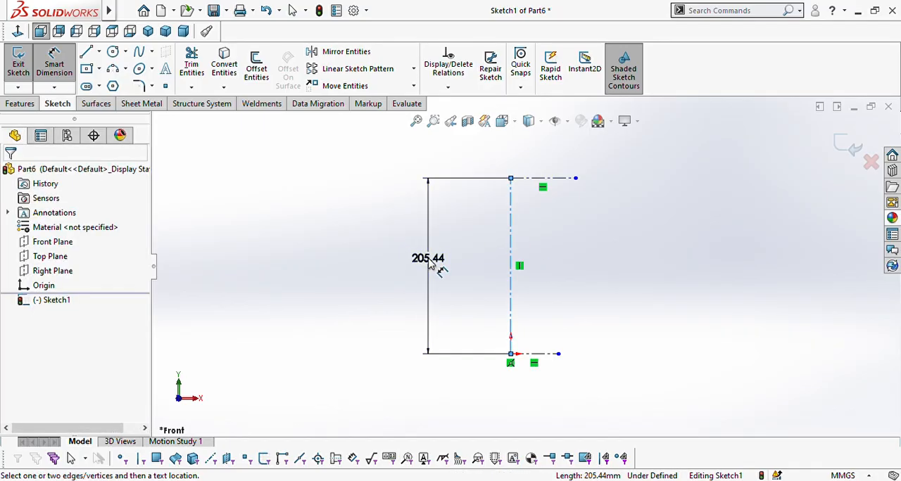
{"action": "left_click", "coordinate": [425, 255]}
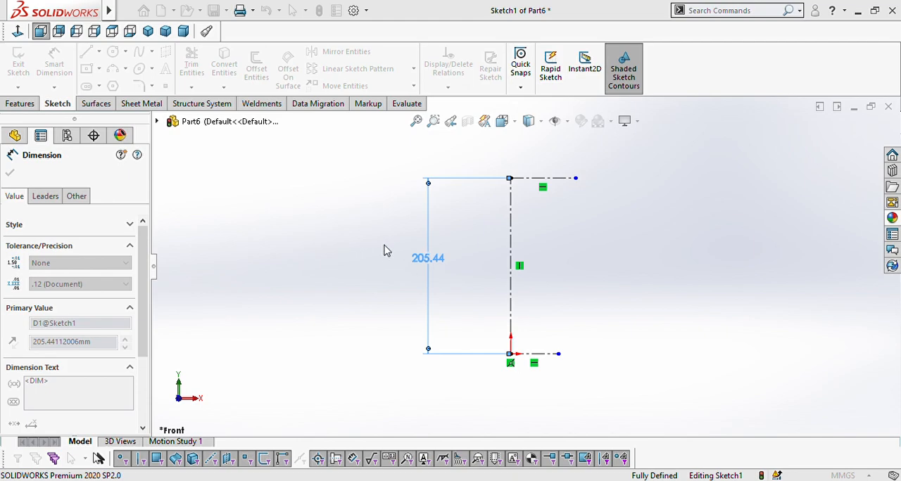
{"action": "key", "text": "Return"}
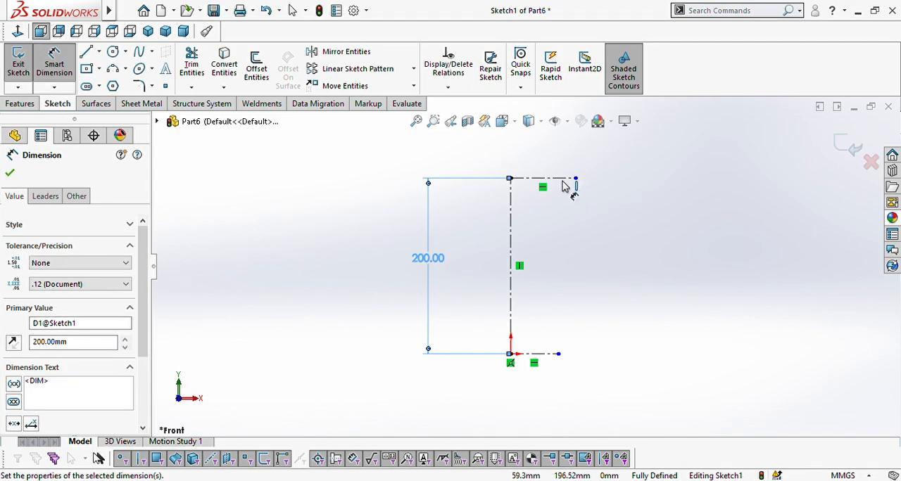
Step: Dimension the upper horizontal centerline's length as 100 mm
{"action": "left_click", "coordinate": [557, 182]}
{"action": "left_click", "coordinate": [548, 160]}
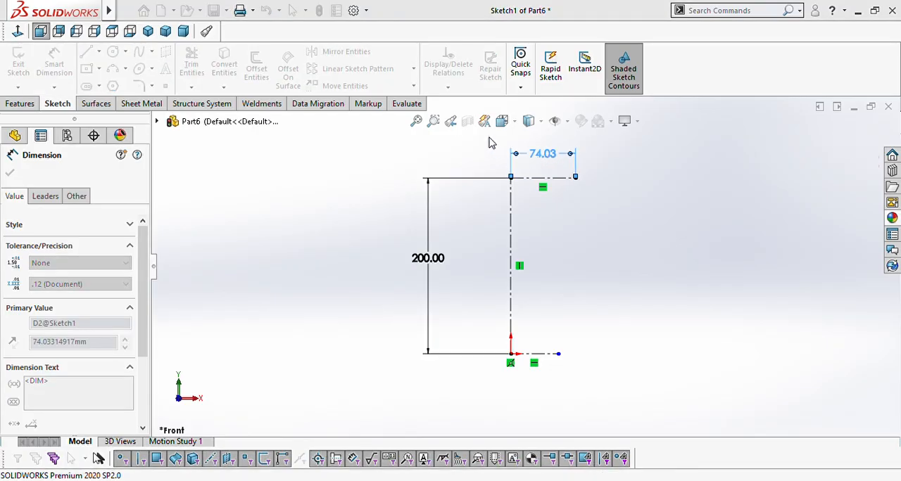
{"action": "type", "text": "100"}
{"action": "key", "text": "Return"}
Step: Dimension the lower horizontal centerline's length as 50 mm
{"action": "left_click", "coordinate": [543, 355]}
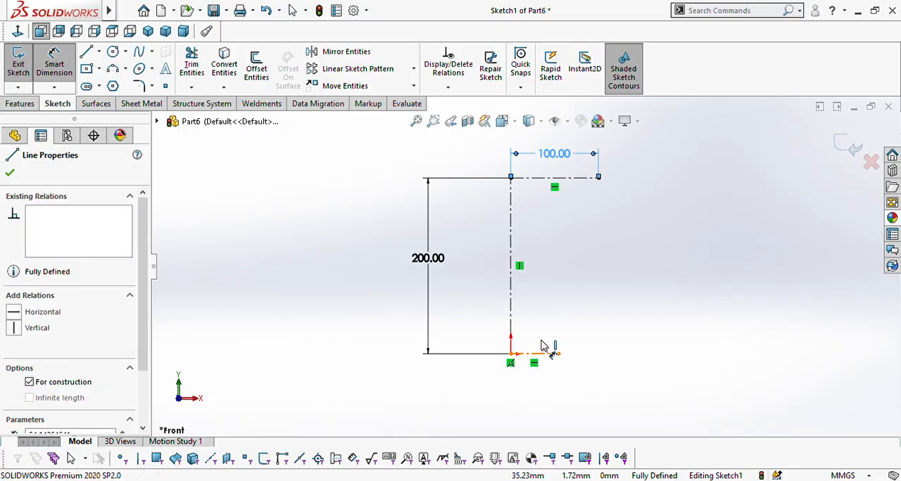
{"action": "left_click", "coordinate": [541, 393]}
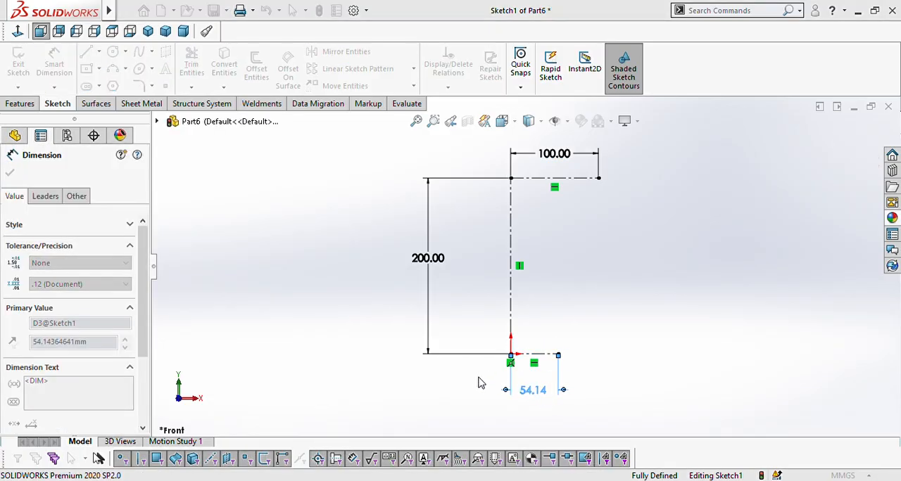
{"action": "type", "text": "50"}
{"action": "key", "text": "Return"}
{"action": "key", "text": "Escape"}
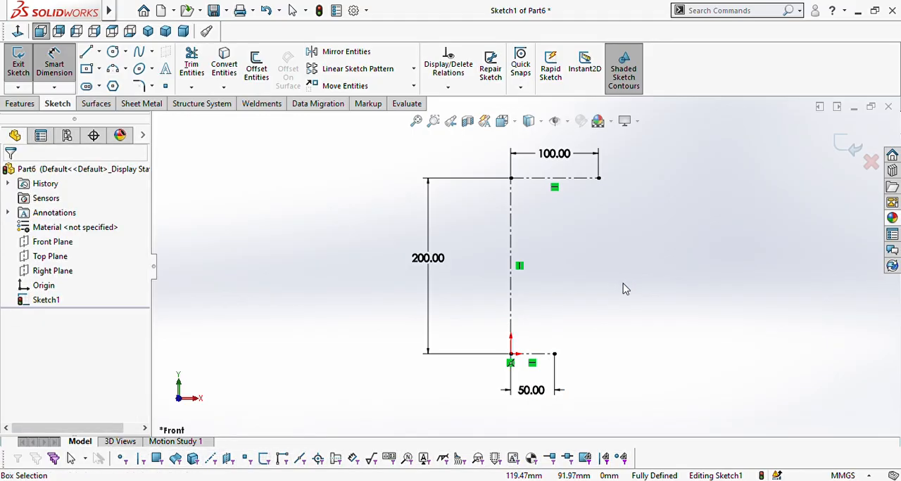
{"action": "key", "text": "Escape"}
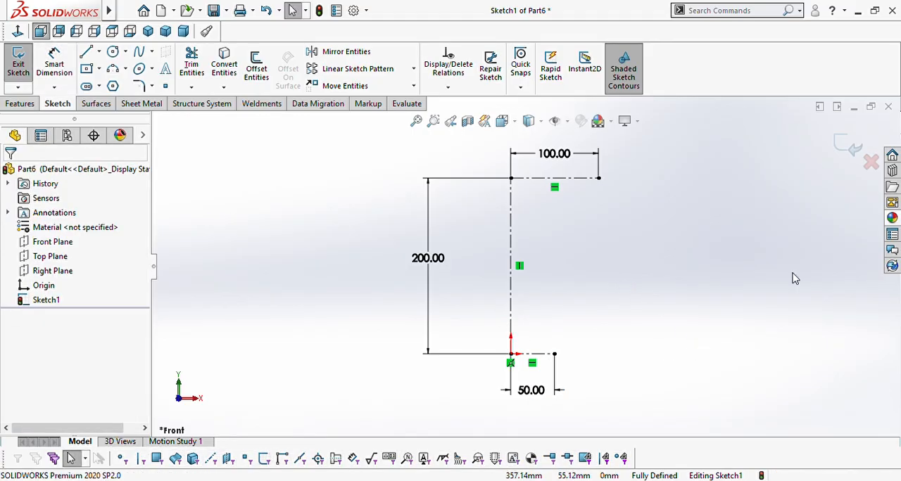
Step: Sketch a two-point spline from the outer end of the upper centerline to the outer end of the lower one
{"action": "left_click", "coordinate": [139, 52]}
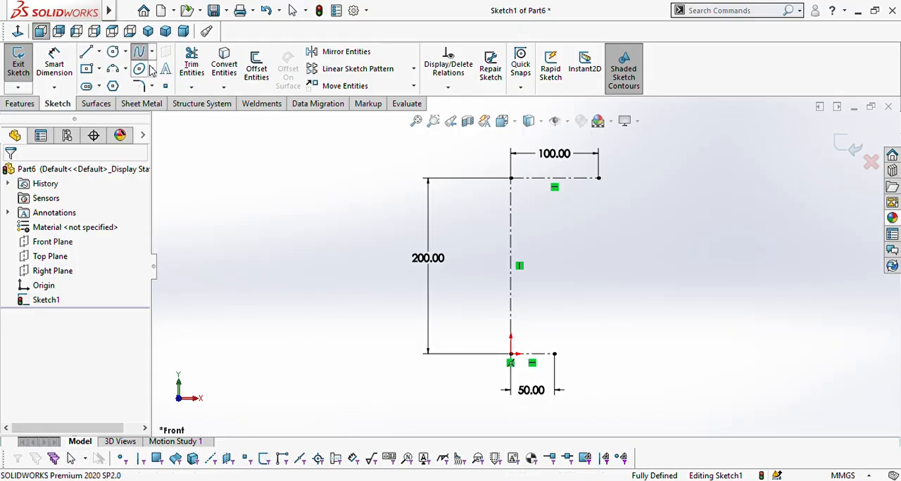
{"action": "left_click", "coordinate": [598, 178]}
{"action": "left_click", "coordinate": [554, 354]}
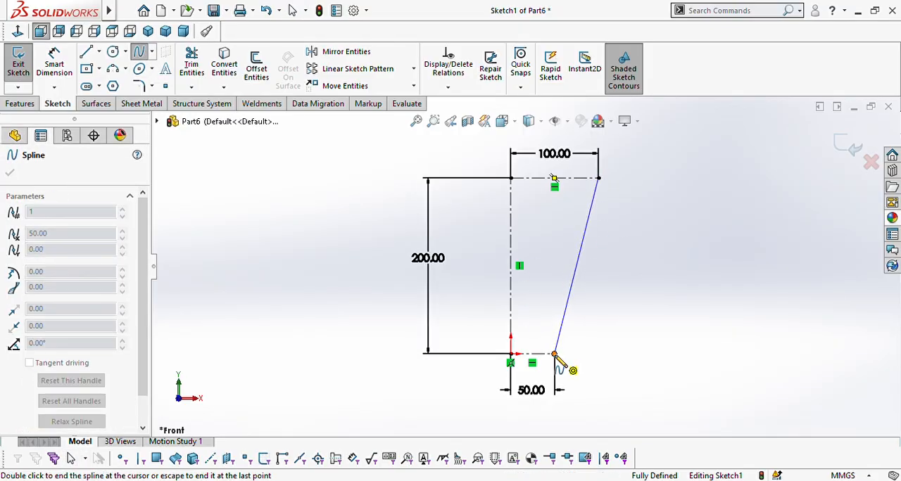
{"action": "key", "text": "Escape"}
{"action": "key", "text": "Escape"}
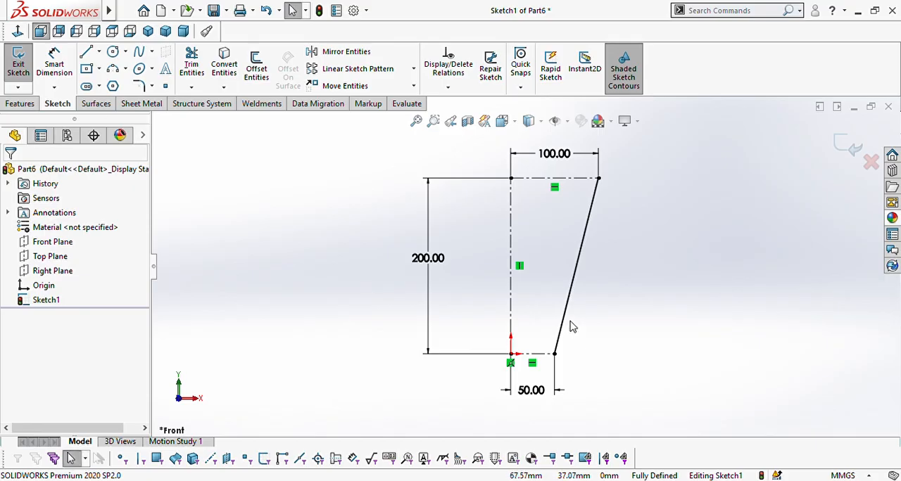
Step: Bend the spline outward into a mug wall profile with the tangent handle at its lower endpoint
{"action": "left_click", "coordinate": [567, 318]}
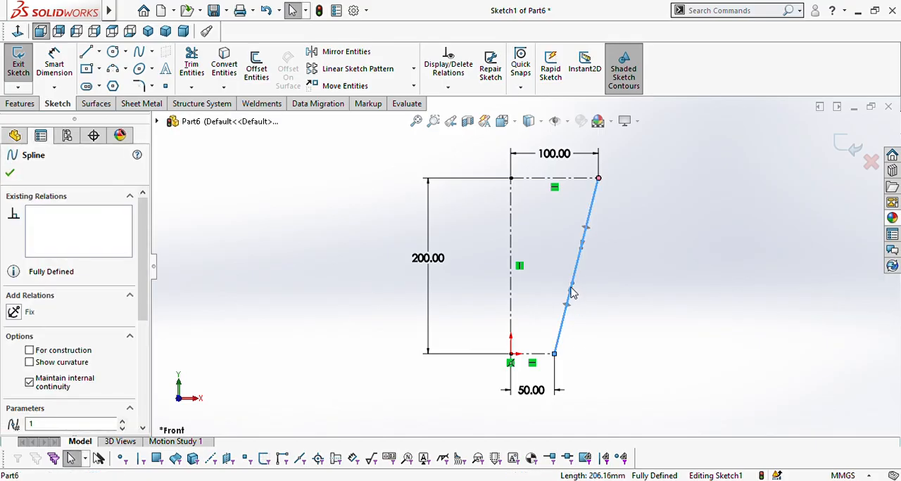
{"action": "left_click_drag", "start_coordinate": [572, 290], "coordinate": [583, 338]}
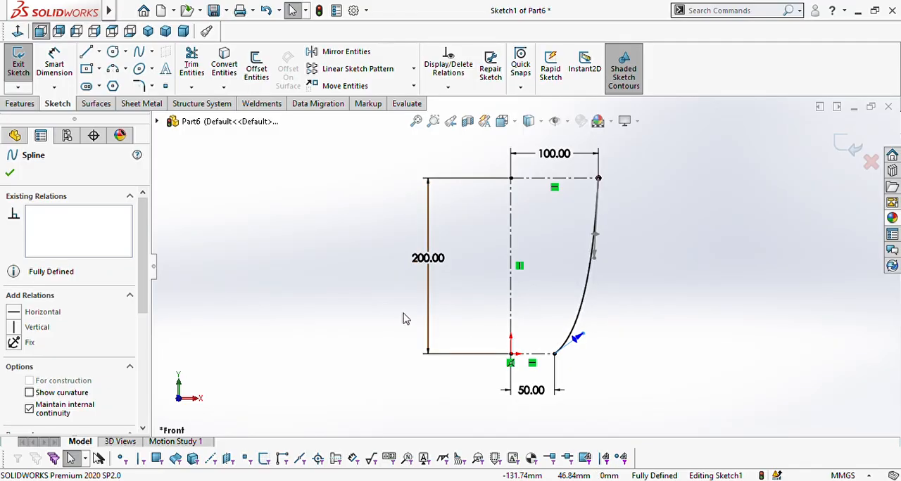
{"action": "left_click", "coordinate": [10, 174]}
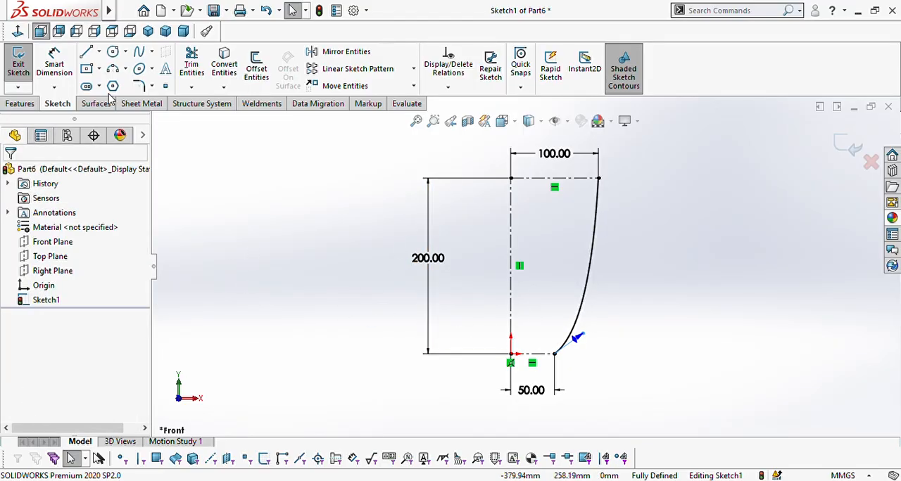
Step: Sketch a horizontal centerline running outward from the spline's lower endpoint, in line with the origin
{"action": "left_click", "coordinate": [100, 53]}
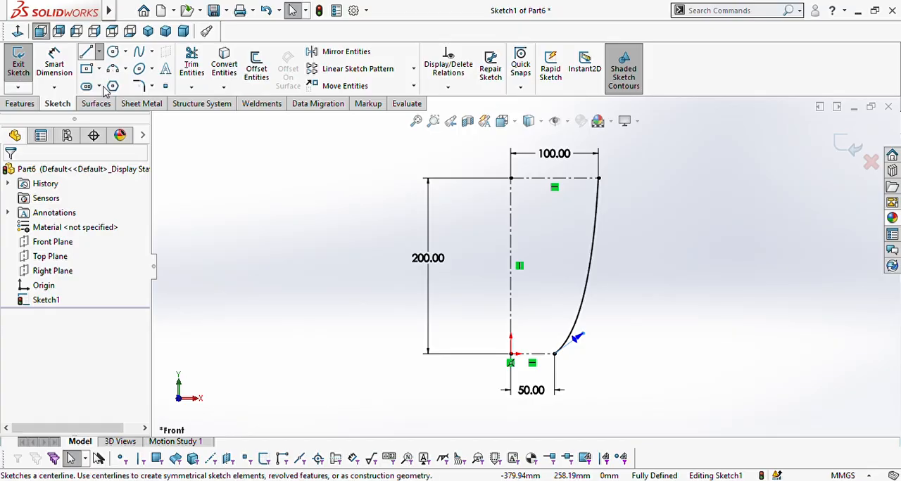
{"action": "left_click", "coordinate": [102, 84]}
{"action": "left_click", "coordinate": [554, 354]}
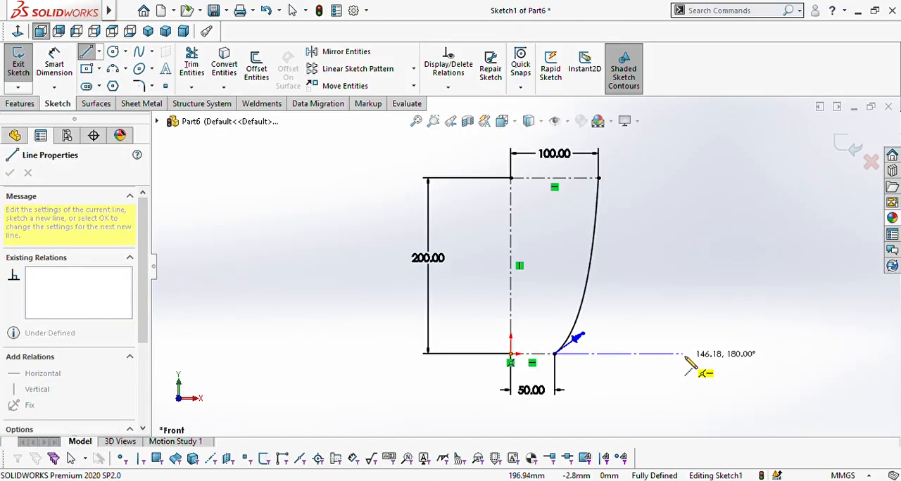
{"action": "left_click", "coordinate": [700, 354]}
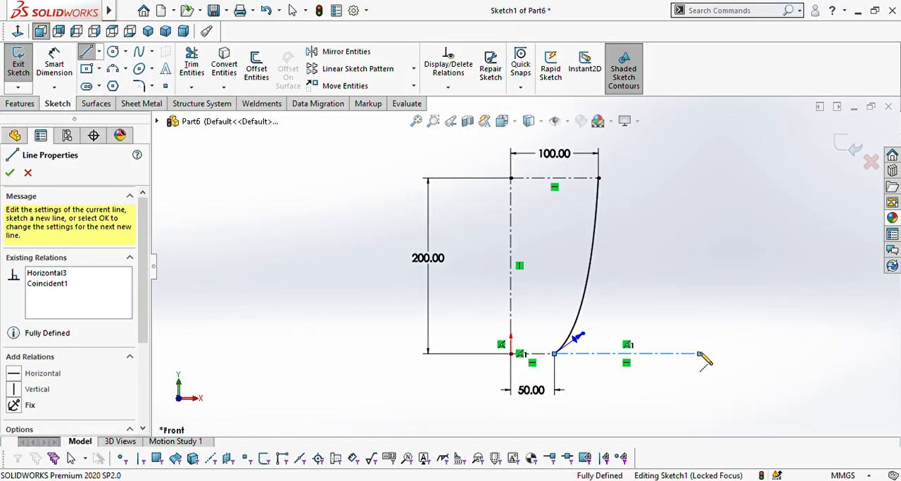
{"action": "key", "text": "Escape"}
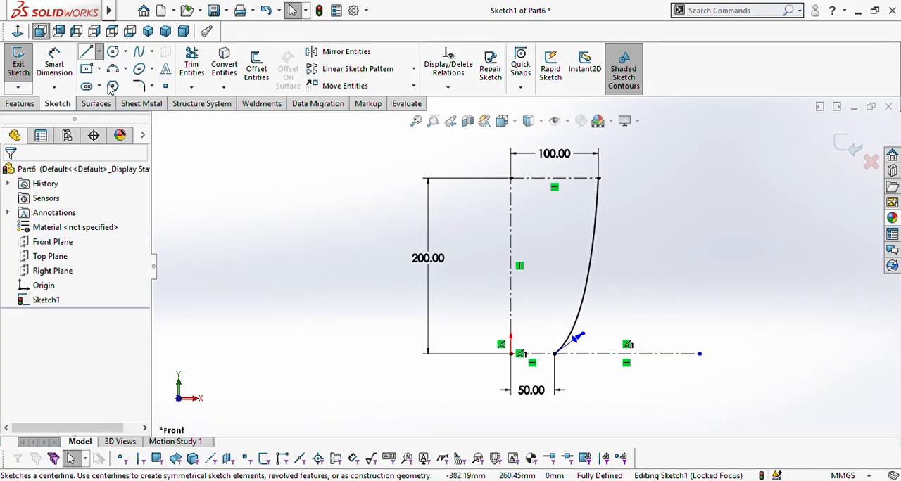
Step: Sketch a slanted centerline about 166 mm long from the spline's lower endpoint, rising outward above the horizontal one
{"action": "left_click", "coordinate": [86, 52]}
{"action": "left_click", "coordinate": [556, 355]}
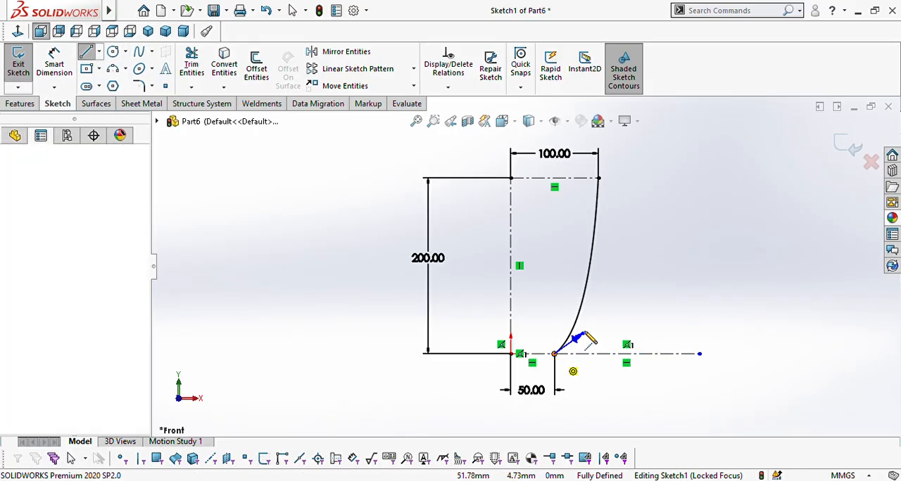
{"action": "left_click", "coordinate": [685, 289]}
{"action": "key", "text": "Escape"}
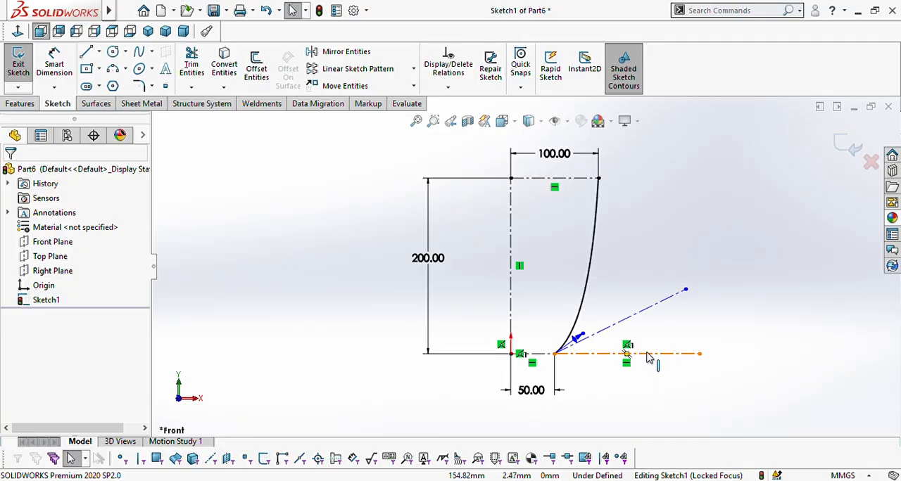
Step: Dimension the angle between the horizontal and slanted centerlines at the spline's lower endpoint as 40°
{"action": "left_click", "coordinate": [54, 64]}
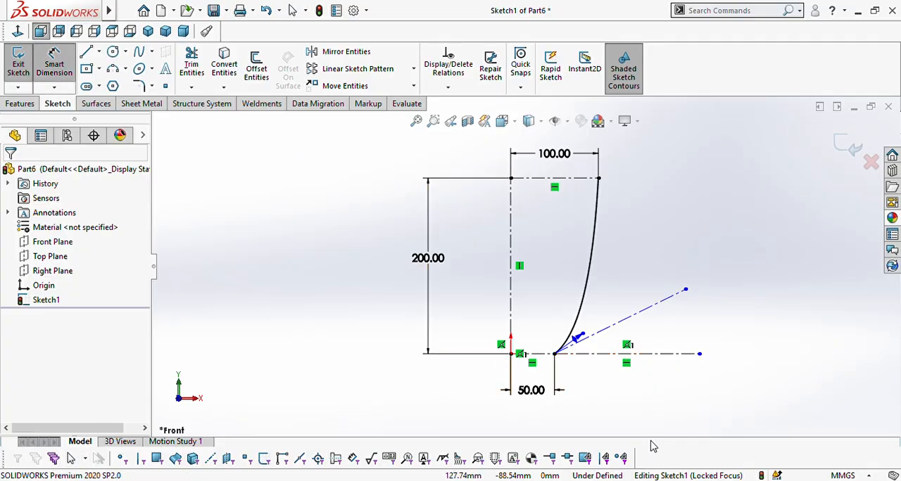
{"action": "left_click", "coordinate": [652, 360]}
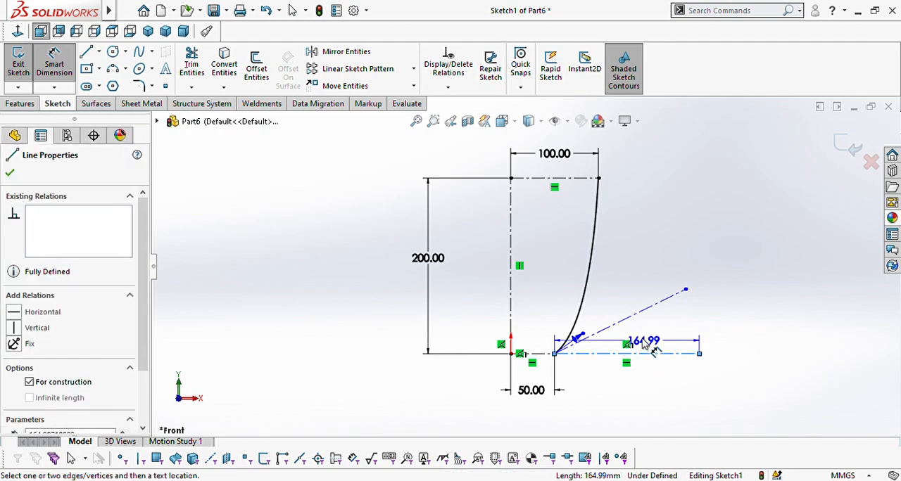
{"action": "left_click", "coordinate": [619, 323]}
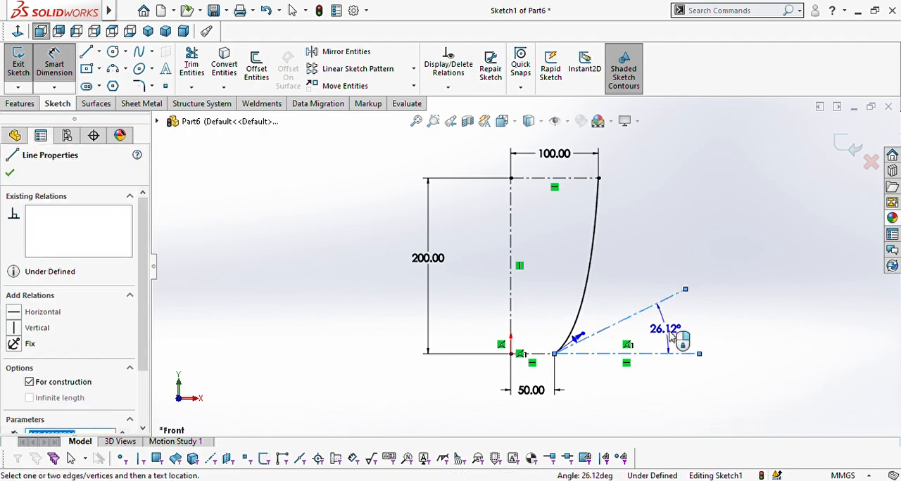
{"action": "left_click", "coordinate": [667, 338]}
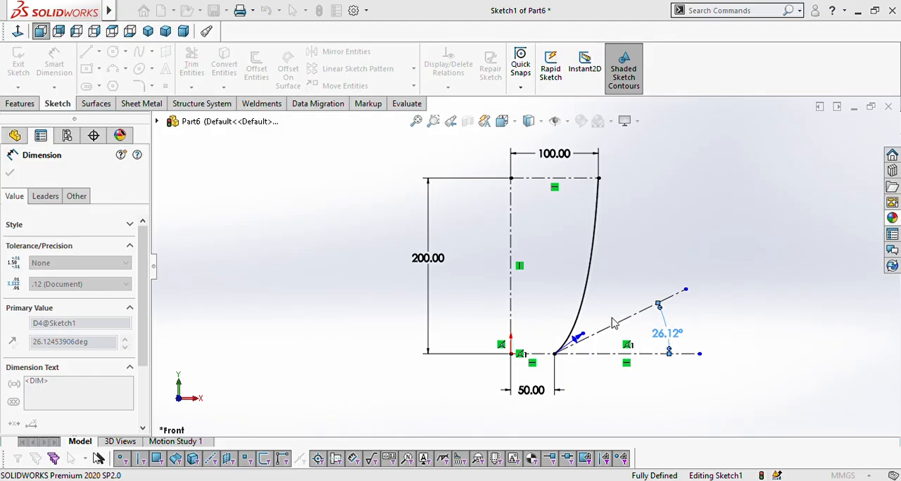
{"action": "type", "text": "40"}
{"action": "key", "text": "Return"}
{"action": "left_click", "coordinate": [705, 309]}
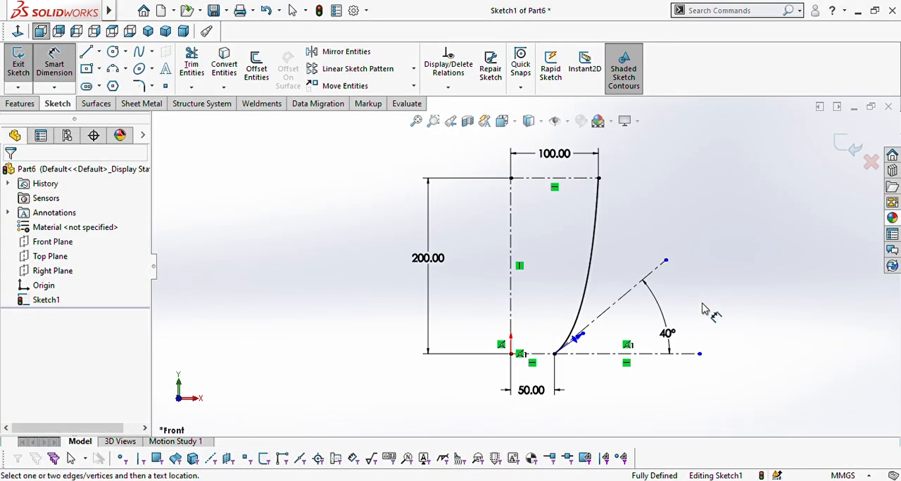
{"action": "key", "text": "Escape"}
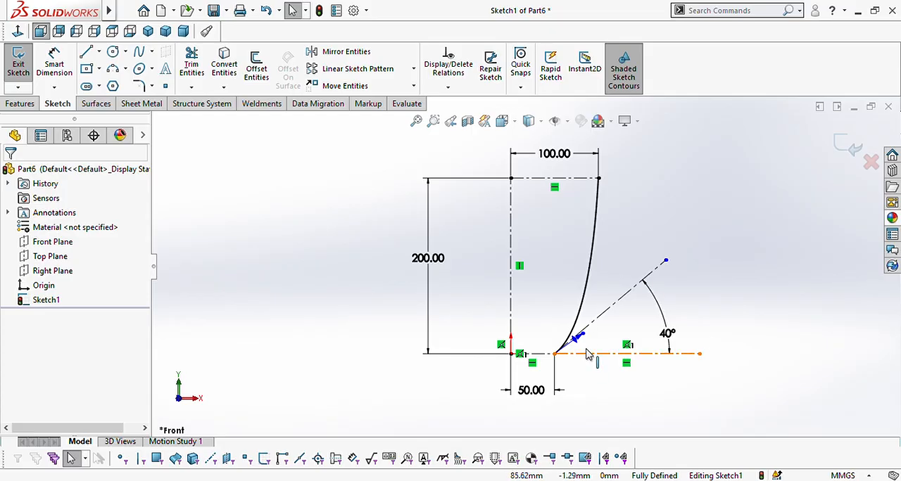
Step: Add a tangent relation between the slanted 40° centerline and the mug wall spline
{"action": "left_click", "coordinate": [600, 323]}
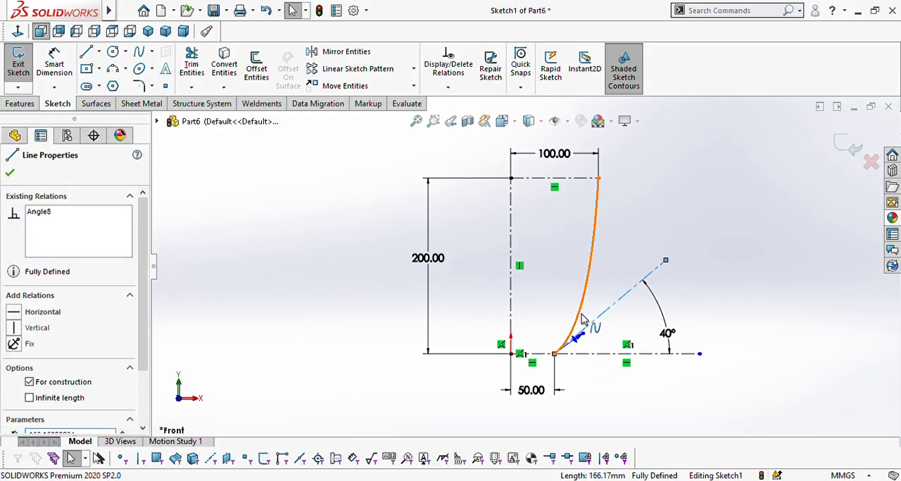
{"action": "left_click", "coordinate": [581, 318], "text": "ctrl"}
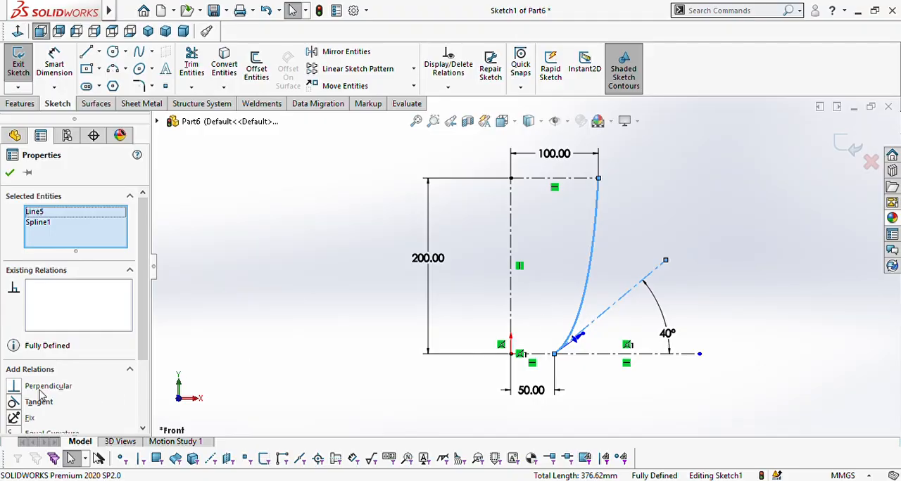
{"action": "left_click", "coordinate": [14, 403]}
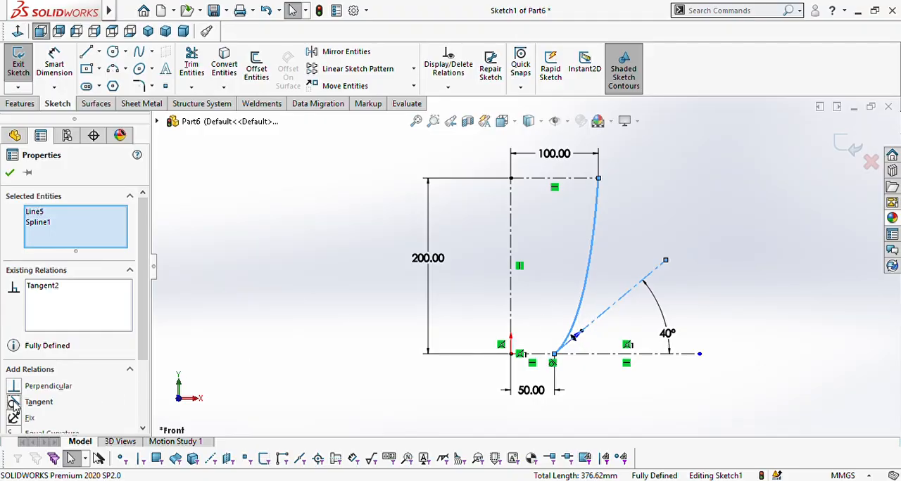
{"action": "left_click", "coordinate": [10, 173]}
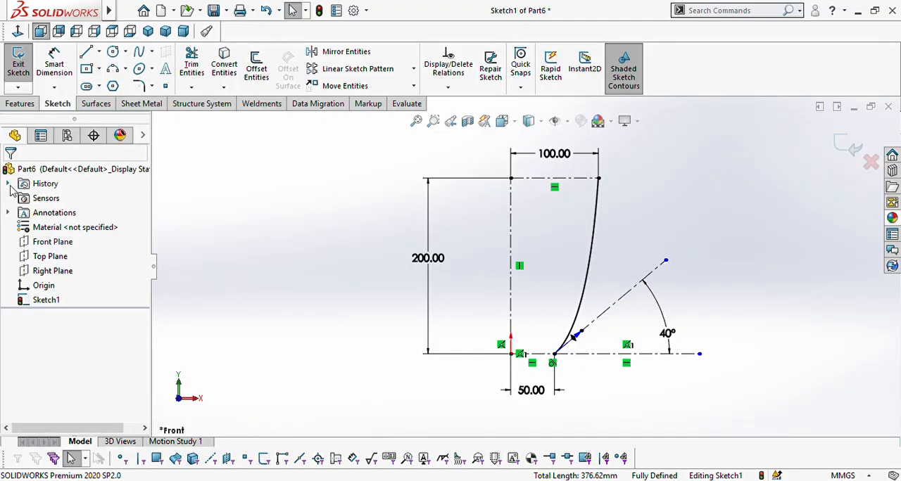
Step: Sketch a vertical centerline about 134 mm long straight down from the spline's upper endpoint
{"action": "left_click", "coordinate": [99, 52]}
{"action": "left_click", "coordinate": [107, 81]}
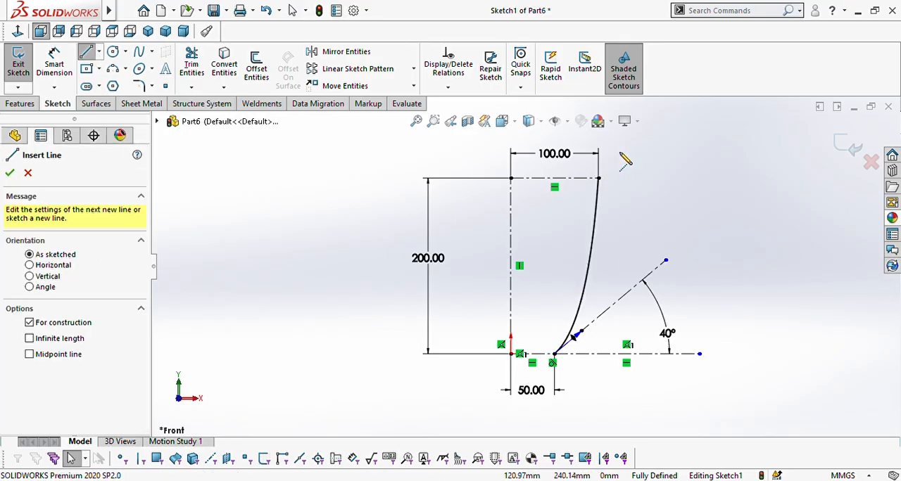
{"action": "left_click", "coordinate": [598, 179]}
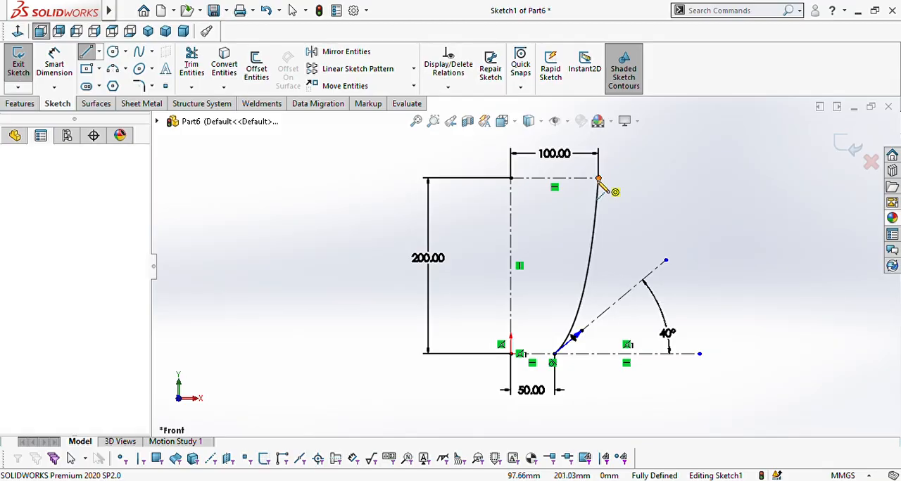
{"action": "left_click", "coordinate": [598, 296]}
{"action": "key", "text": "Escape"}
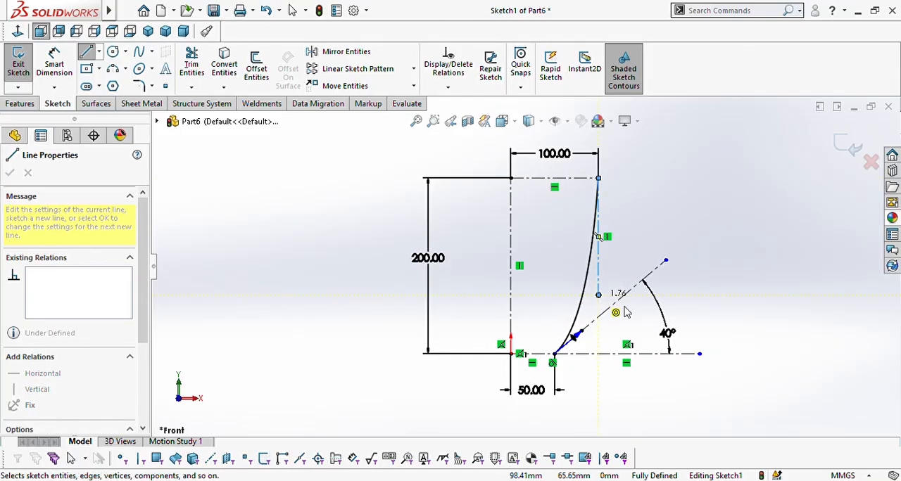
Step: Add a tangent relation between the vertical centerline at the rim and the mug wall spline
{"action": "left_click", "coordinate": [598, 278]}
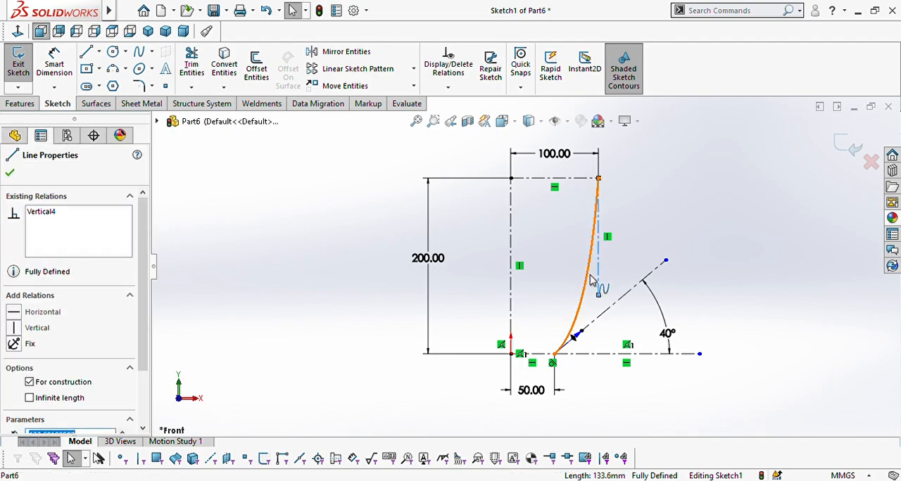
{"action": "left_click", "coordinate": [589, 280], "text": "ctrl"}
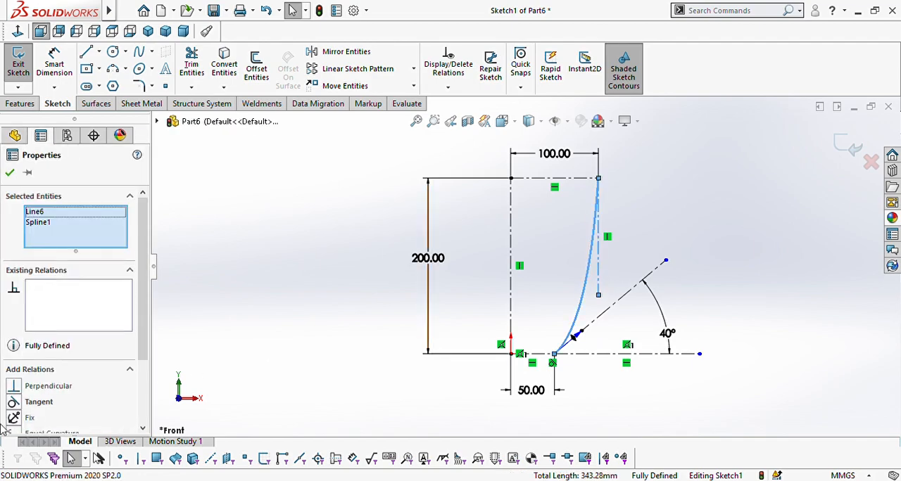
{"action": "left_click", "coordinate": [14, 406]}
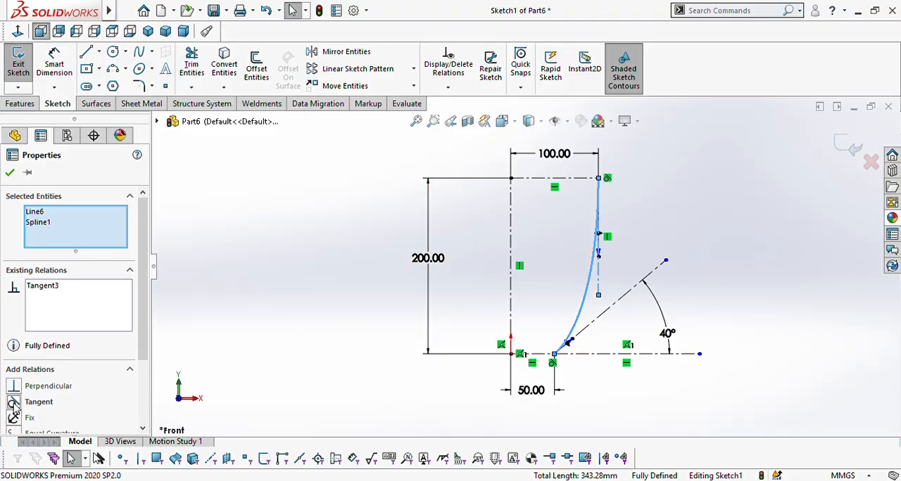
{"action": "left_click", "coordinate": [10, 174]}
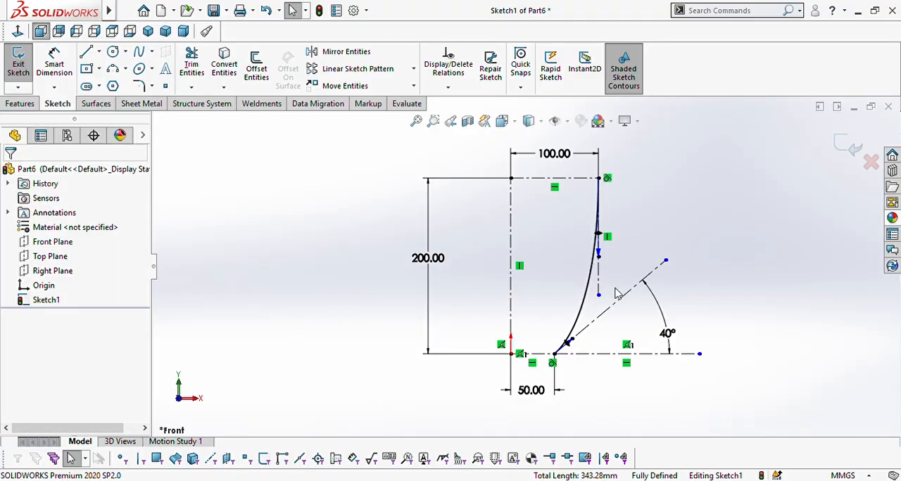
Step: Sketch a solid horizontal base line from the origin to the spline's lower endpoint
{"action": "left_click", "coordinate": [86, 52]}
{"action": "scroll", "coordinate": [573, 369], "scroll_direction": "down", "scroll_amount": 3}
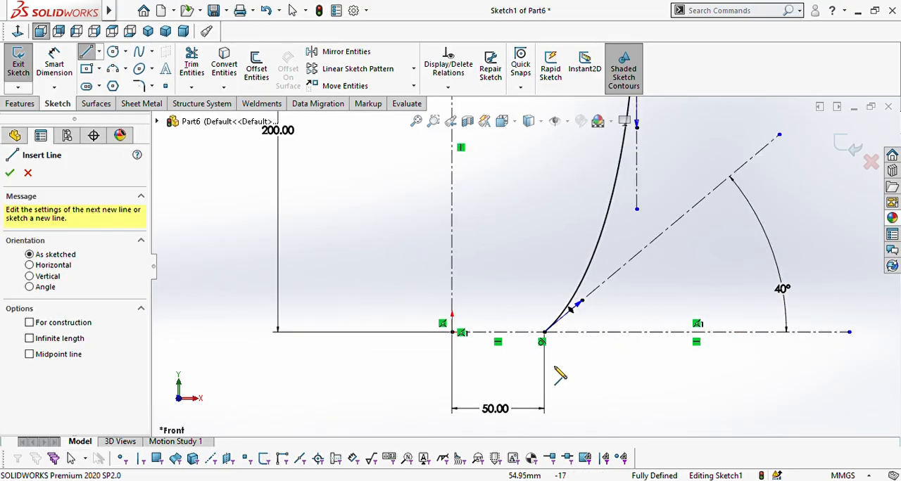
{"action": "left_click", "coordinate": [456, 335]}
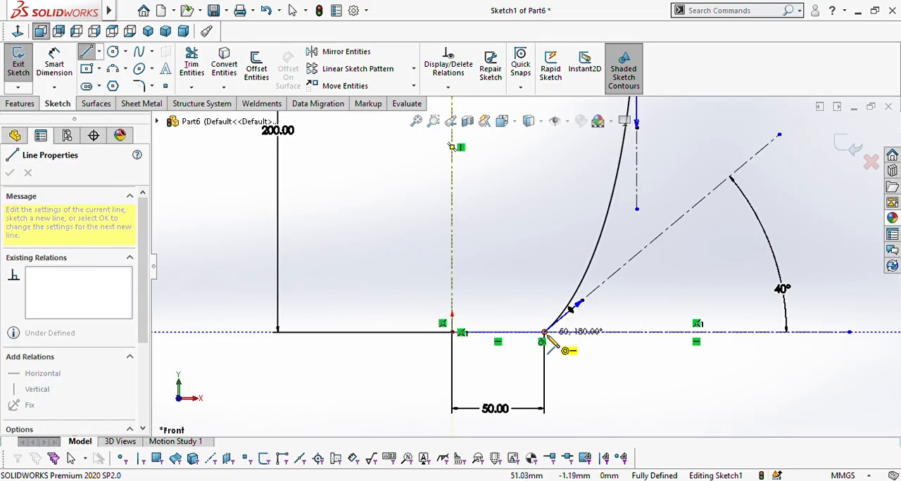
{"action": "left_click", "coordinate": [544, 332]}
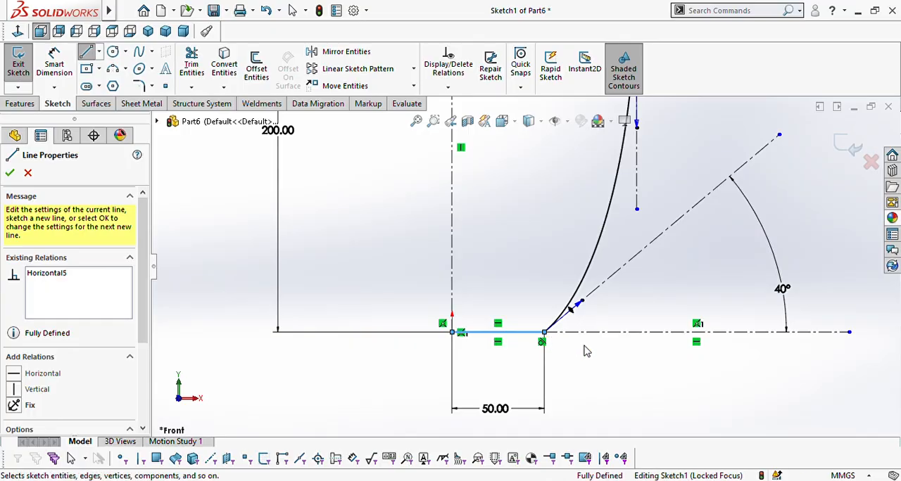
{"action": "key", "text": "Escape"}
Step: Offset the chain of spline and base line 10 mm inward, capping the ends with arcs
{"action": "key", "text": "f"}
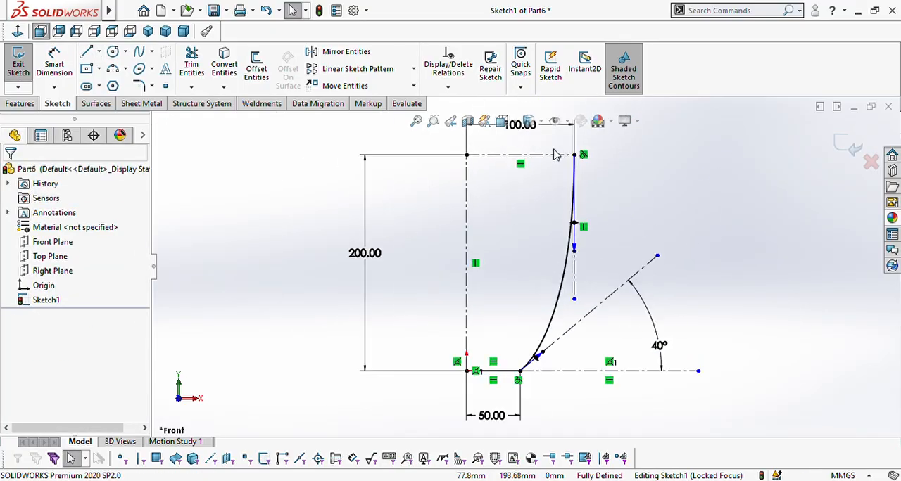
{"action": "scroll", "coordinate": [532, 260], "scroll_direction": "up", "scroll_amount": 2}
{"action": "scroll", "coordinate": [528, 221], "scroll_direction": "down", "scroll_amount": 2}
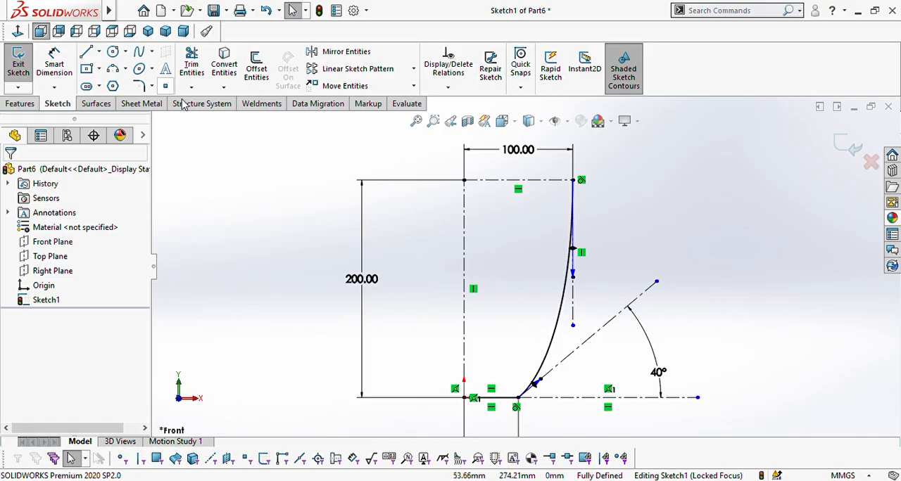
{"action": "left_click", "coordinate": [258, 71]}
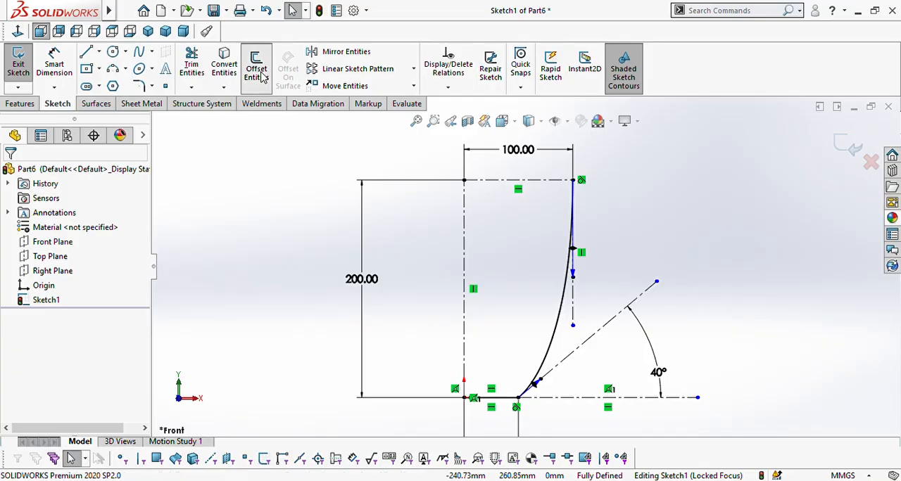
{"action": "left_click", "coordinate": [545, 361]}
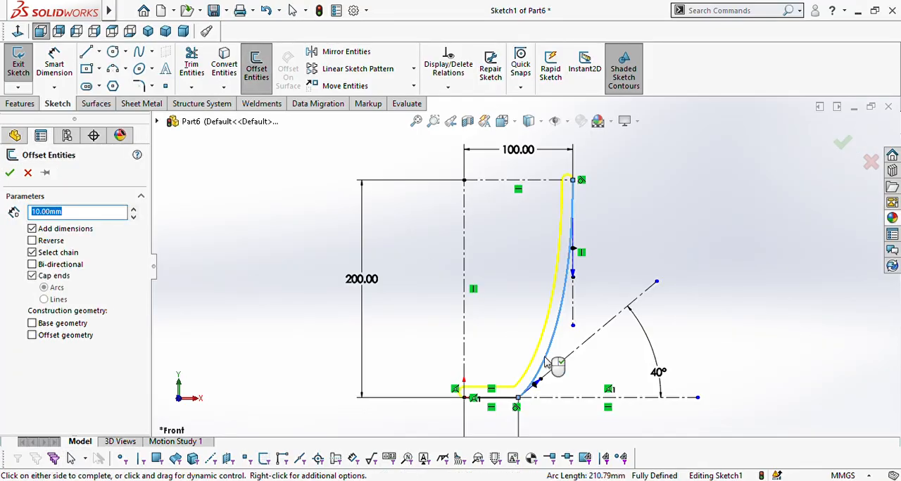
{"action": "scroll", "coordinate": [471, 394], "scroll_direction": "down", "scroll_amount": 4}
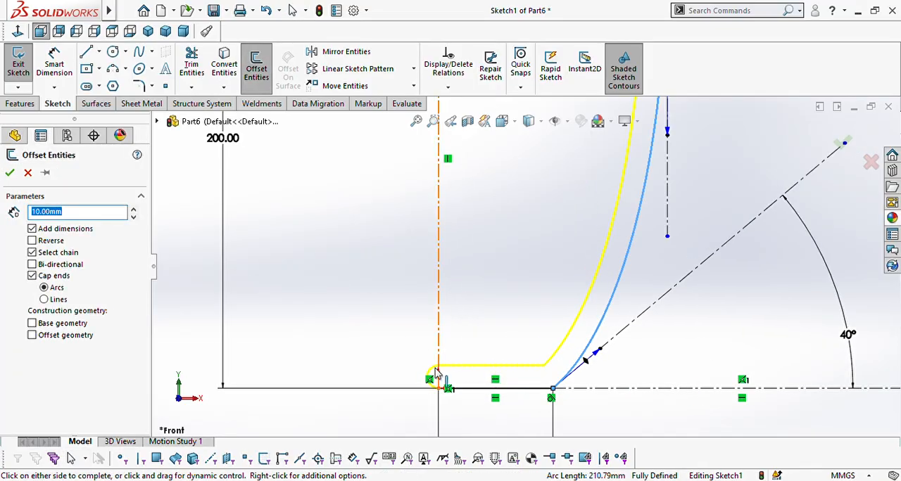
{"action": "scroll", "coordinate": [436, 373], "scroll_direction": "up", "scroll_amount": 6}
{"action": "scroll", "coordinate": [542, 179], "scroll_direction": "down", "scroll_amount": 1}
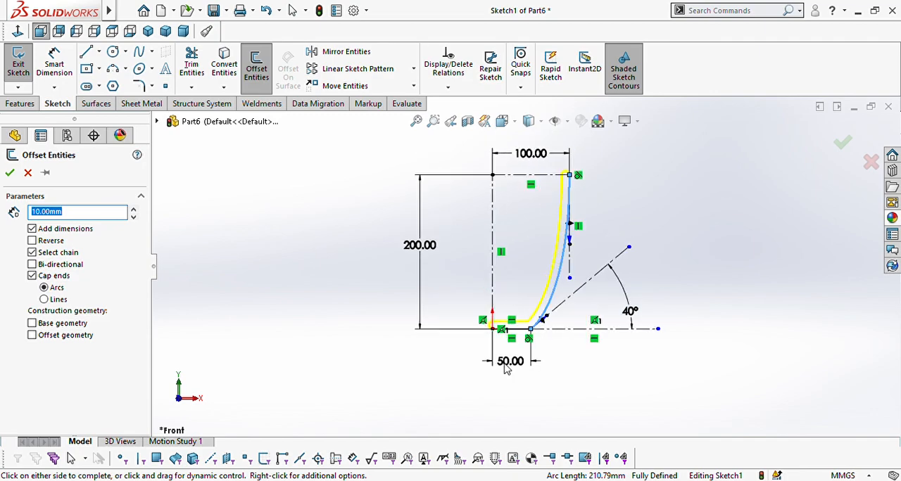
{"action": "left_click", "coordinate": [12, 174]}
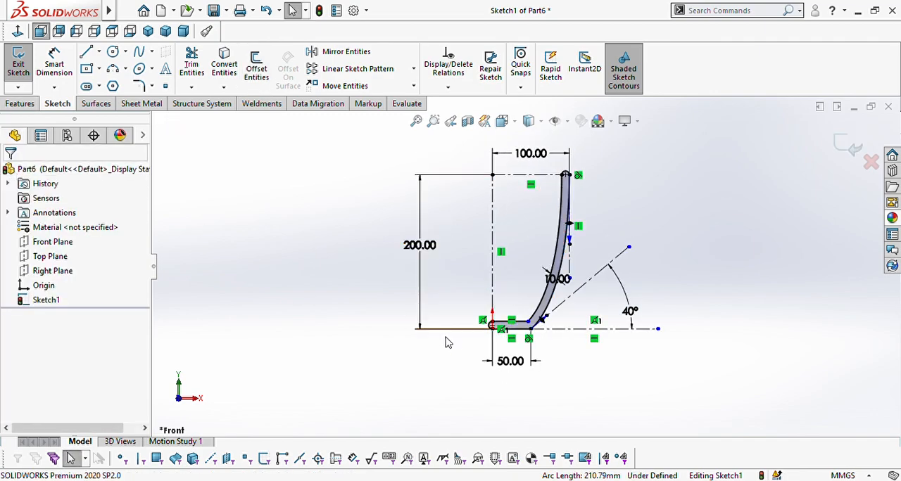
Step: Sketch a vertical line along the axis from the inner end of the offset base line down to the origin
{"action": "scroll", "coordinate": [481, 328], "scroll_direction": "down", "scroll_amount": 5}
{"action": "scroll", "coordinate": [481, 327], "scroll_direction": "down", "scroll_amount": 6}
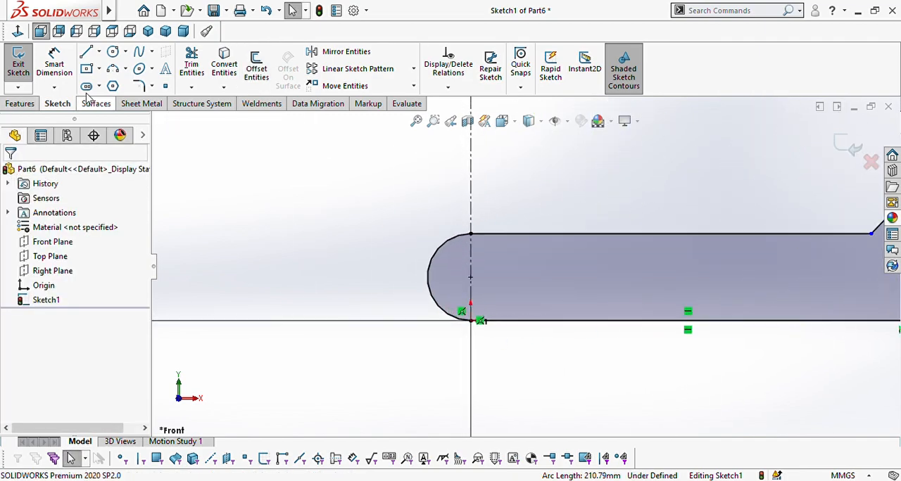
{"action": "left_click", "coordinate": [87, 52]}
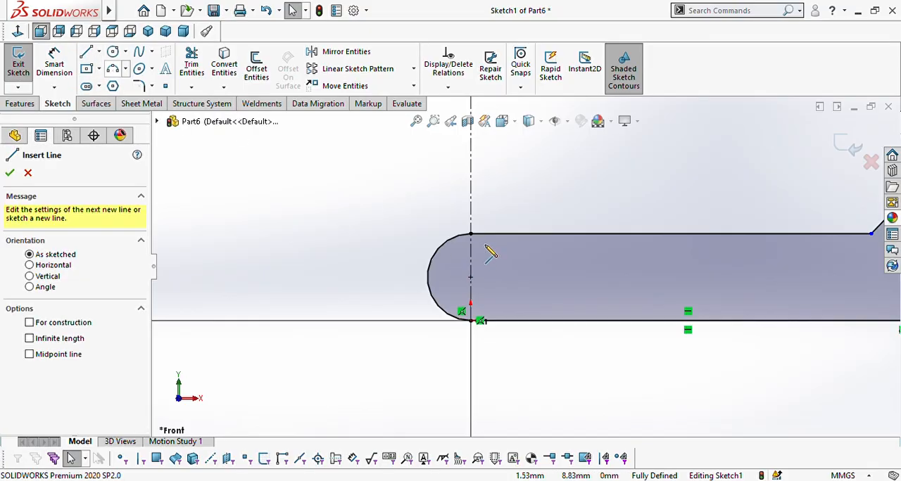
{"action": "left_click", "coordinate": [470, 321]}
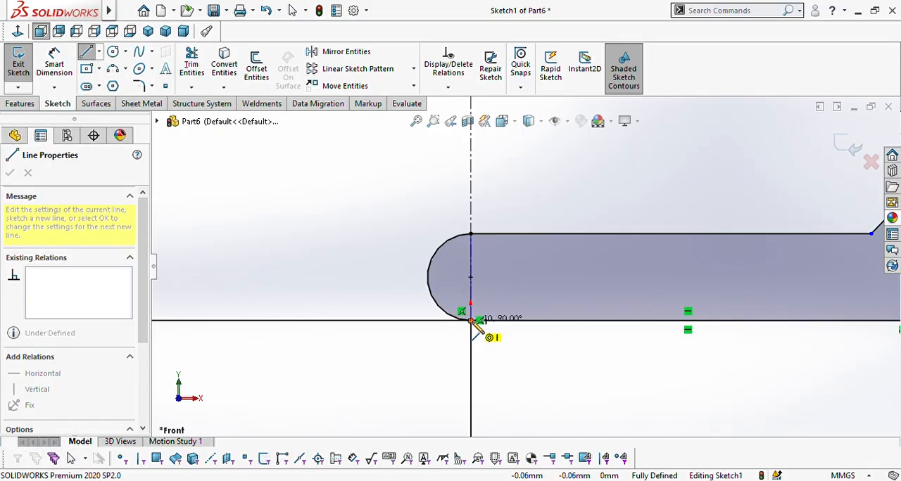
{"action": "key", "text": "Escape"}
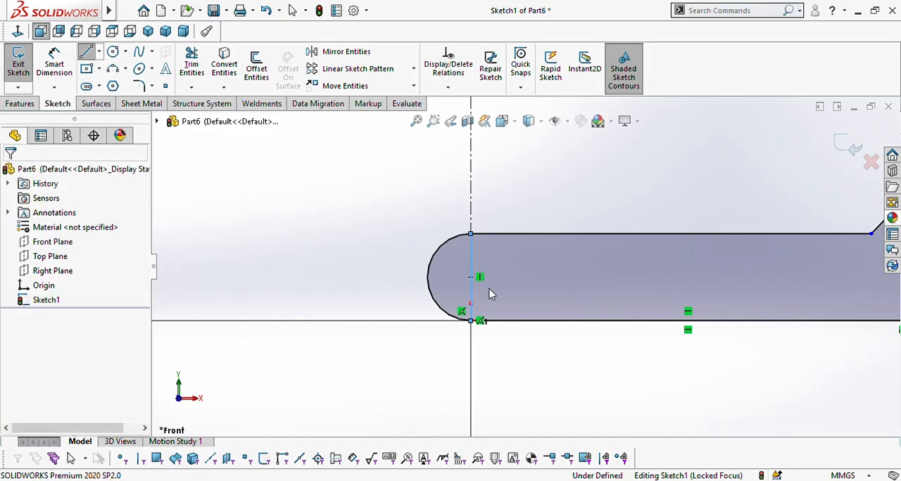
Step: Trim away the arc cap that bulges past the axis at the base of the profile
{"action": "left_click", "coordinate": [192, 65]}
{"action": "left_click_drag", "start_coordinate": [427, 265], "coordinate": [444, 285]}
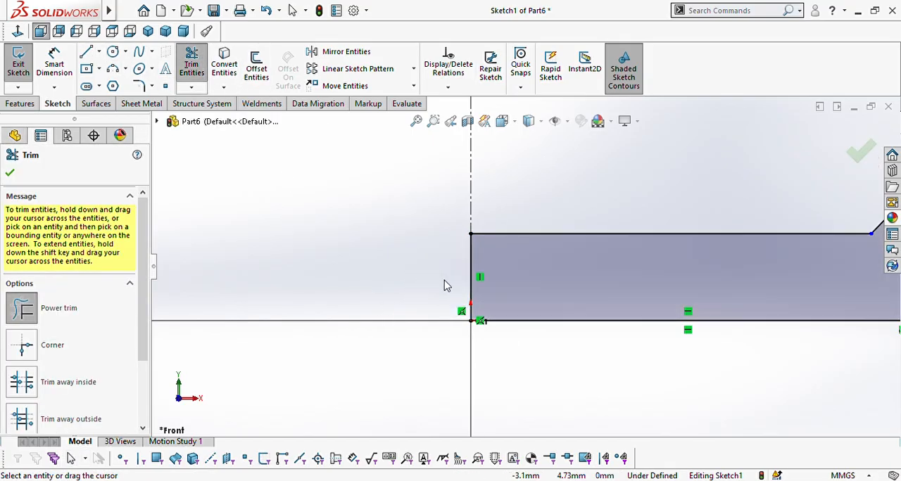
{"action": "left_click", "coordinate": [12, 175]}
{"action": "scroll", "coordinate": [547, 225], "scroll_direction": "up", "scroll_amount": 5}
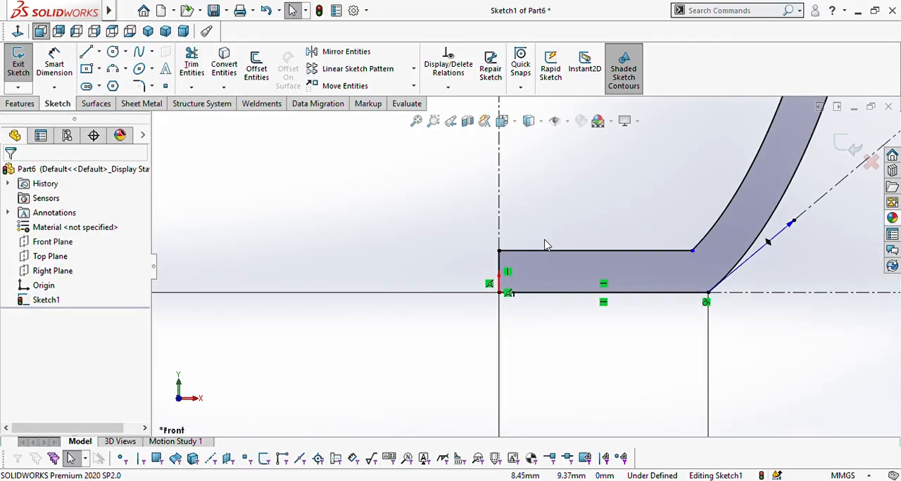
{"action": "scroll", "coordinate": [562, 161], "scroll_direction": "down", "scroll_amount": 6}
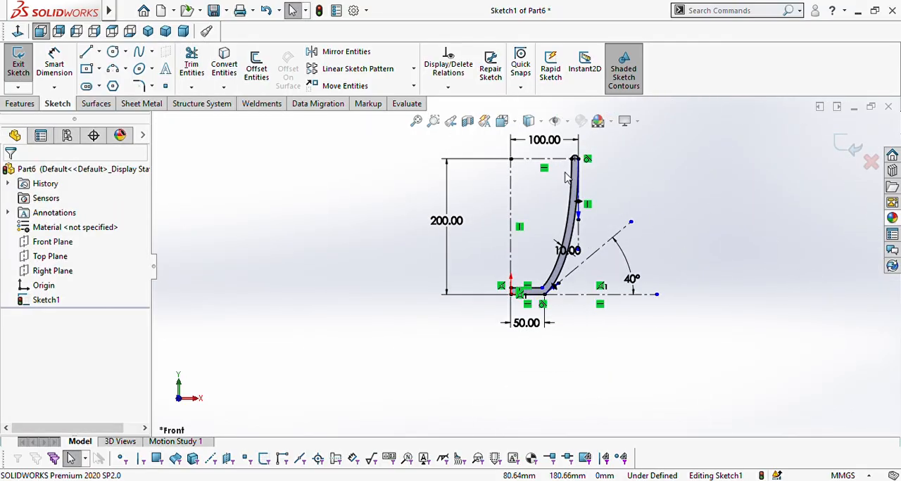
{"action": "scroll", "coordinate": [585, 136], "scroll_direction": "up", "scroll_amount": 6}
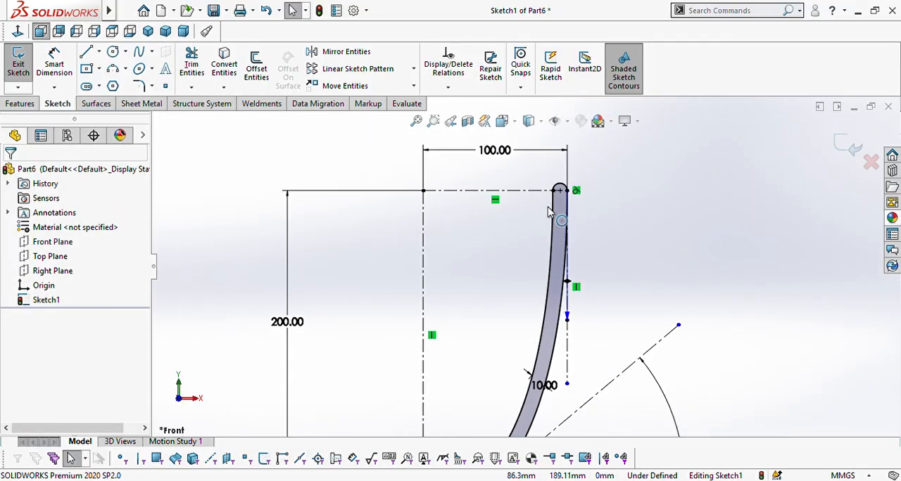
Step: Finish the sketch and revolve its closed wall-and-base contour 360° about the vertical centerline
{"action": "scroll", "coordinate": [565, 224], "scroll_direction": "down", "scroll_amount": 2}
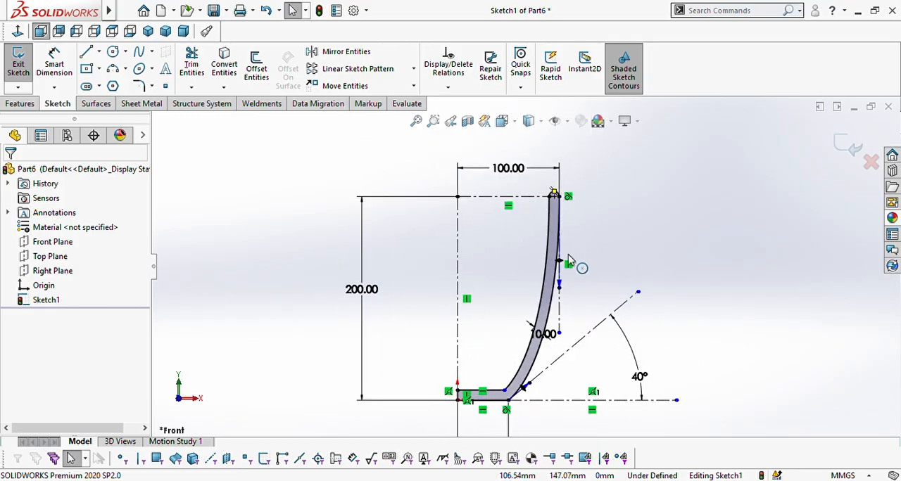
{"action": "left_click", "coordinate": [839, 146]}
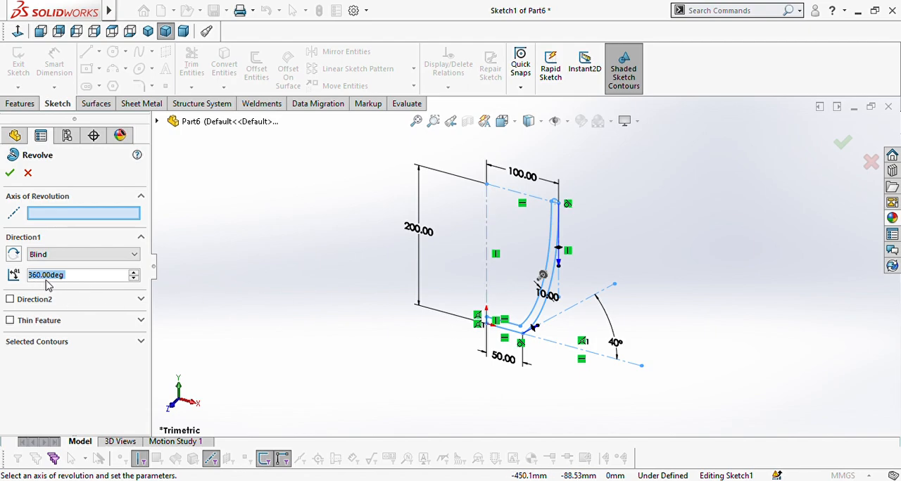
{"action": "left_click", "coordinate": [488, 272]}
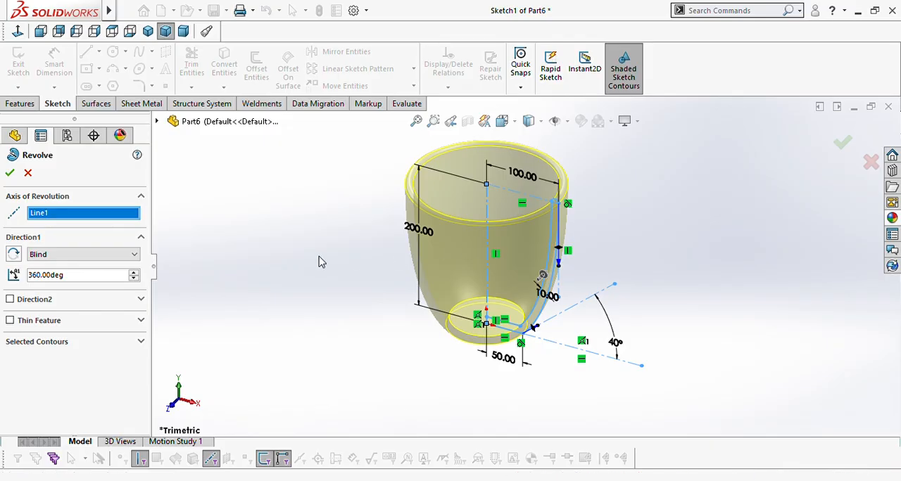
{"action": "left_click", "coordinate": [140, 343]}
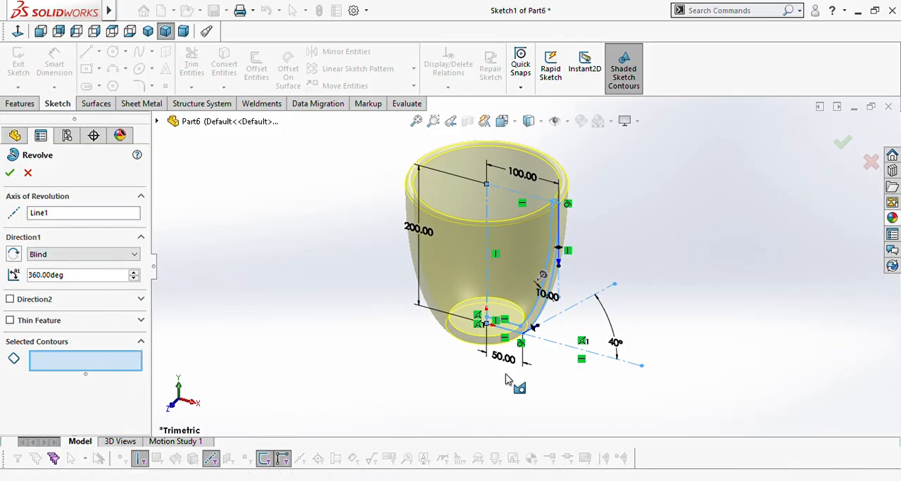
{"action": "scroll", "coordinate": [551, 242], "scroll_direction": "down", "scroll_amount": 1}
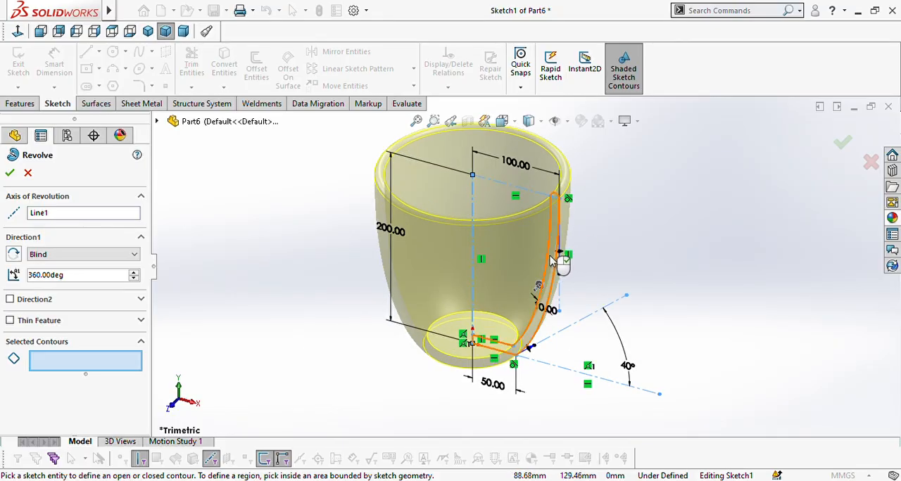
{"action": "left_click", "coordinate": [552, 262]}
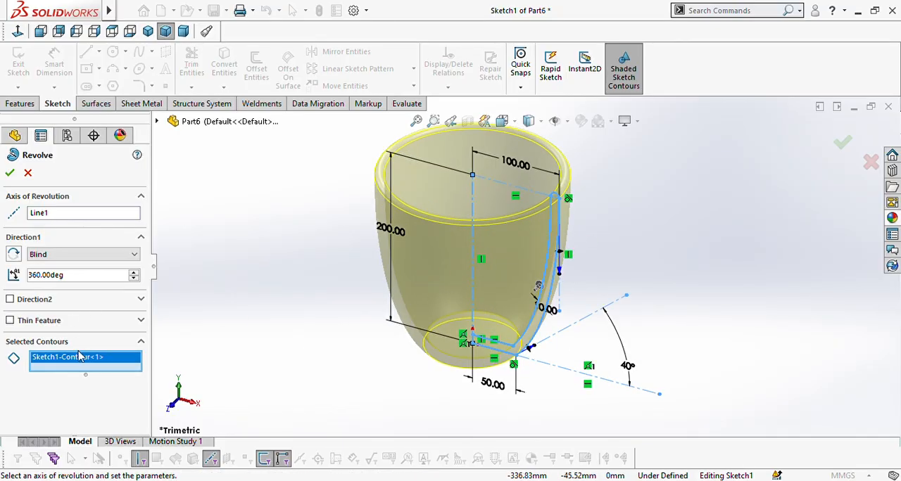
{"action": "left_click", "coordinate": [9, 175]}
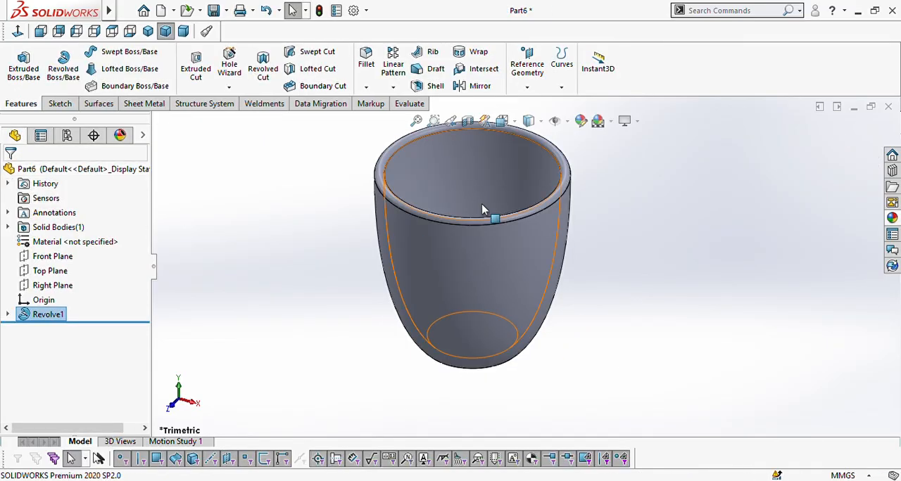
Step: Fillet the circular outer edge of the mug's base with a 10 mm radius
{"action": "scroll", "coordinate": [510, 218], "scroll_direction": "down", "scroll_amount": 2}
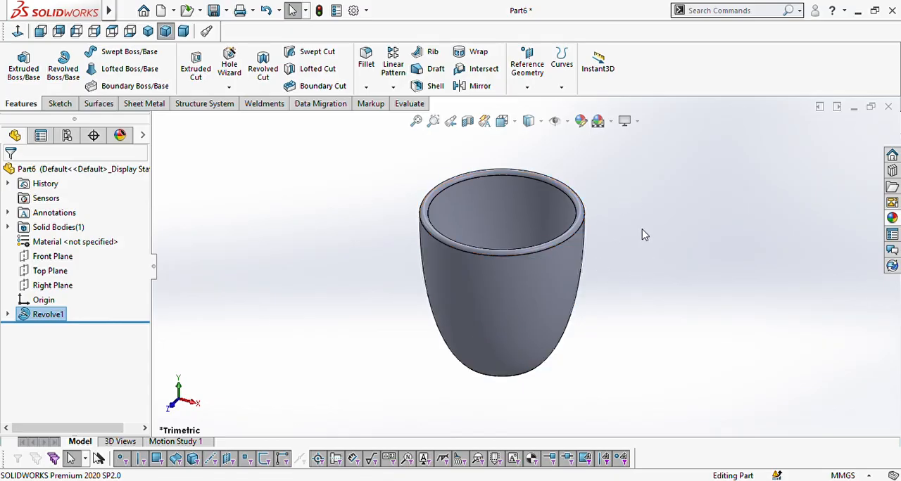
{"action": "middle_click_drag", "start_coordinate": [590, 322], "coordinate": [548, 325]}
{"action": "scroll", "coordinate": [534, 344], "scroll_direction": "down", "scroll_amount": 3}
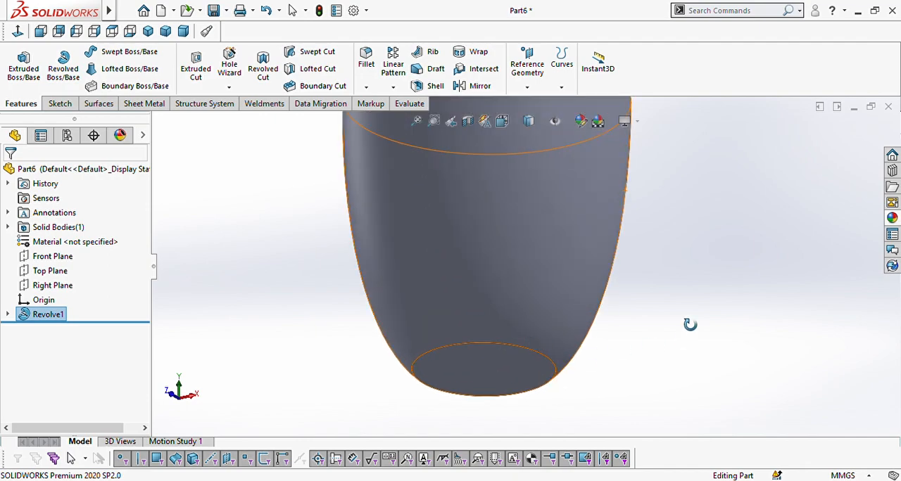
{"action": "key", "text": "Escape"}
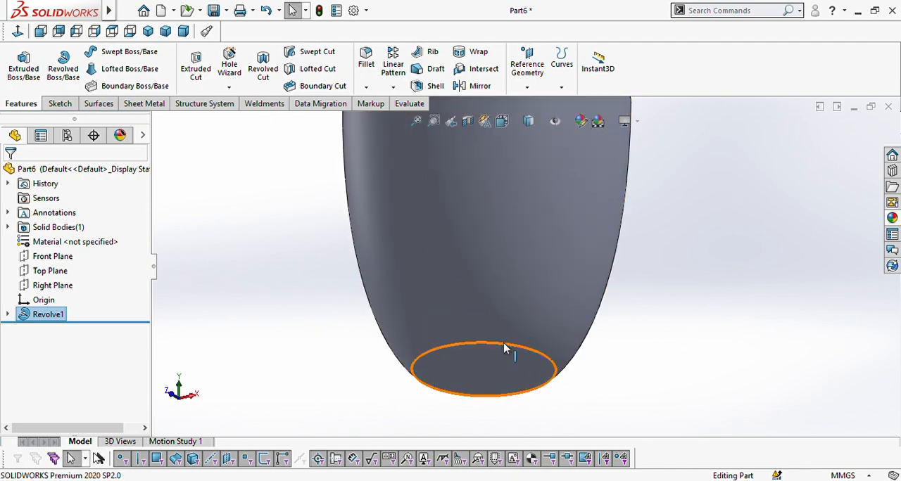
{"action": "left_click", "coordinate": [504, 345]}
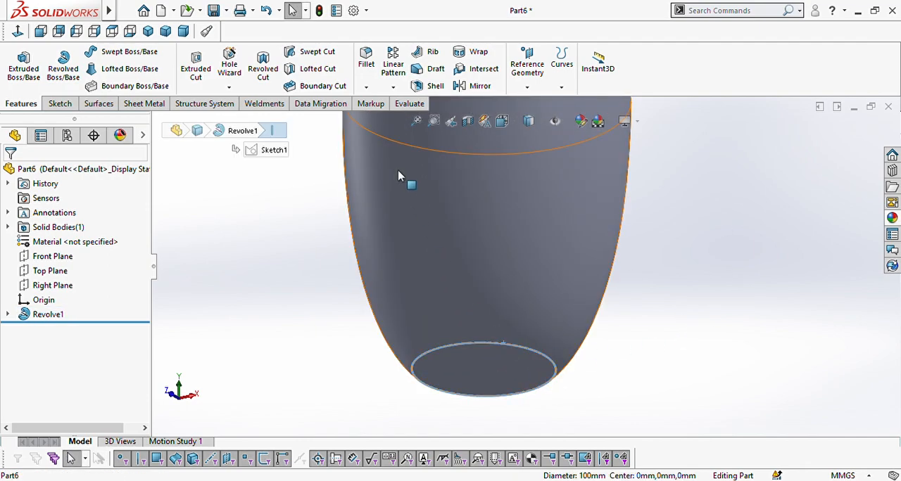
{"action": "left_click", "coordinate": [367, 61]}
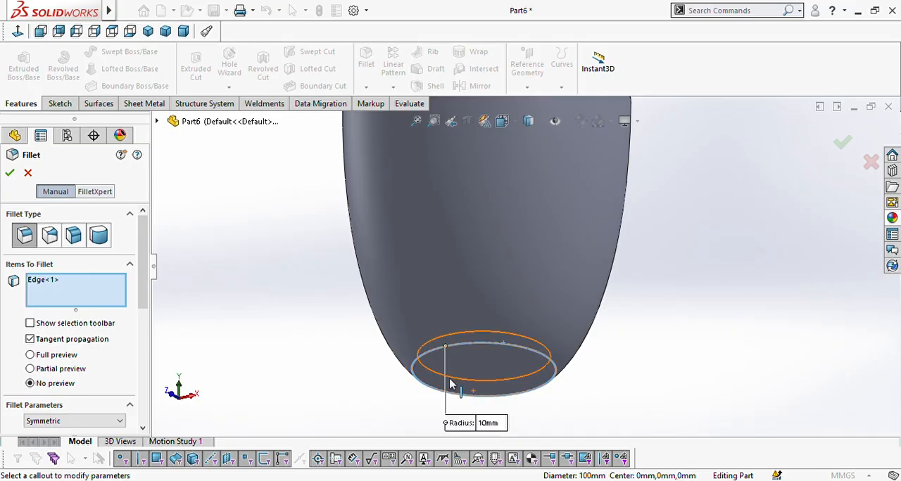
{"action": "left_click", "coordinate": [10, 175]}
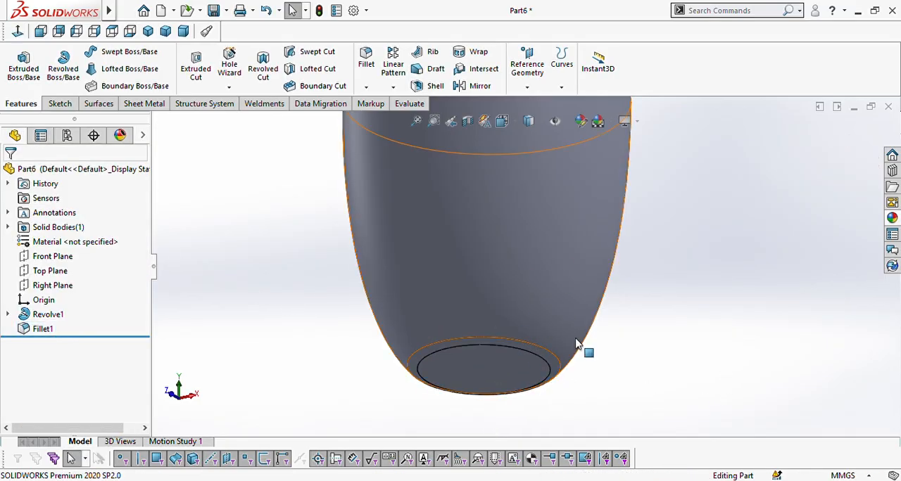
Step: Inspect the filleted mug from several angles and set the view to isometric
{"action": "key", "text": "f"}
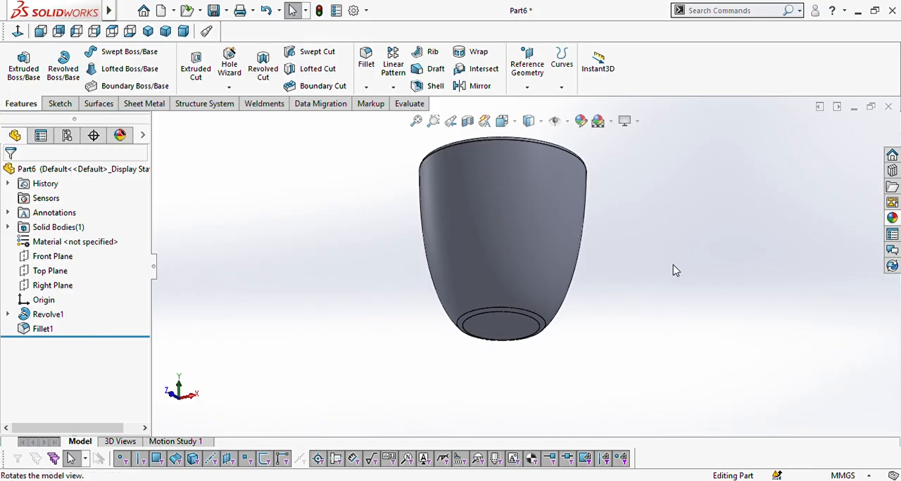
{"action": "middle_click_drag", "start_coordinate": [675, 268], "coordinate": [631, 214]}
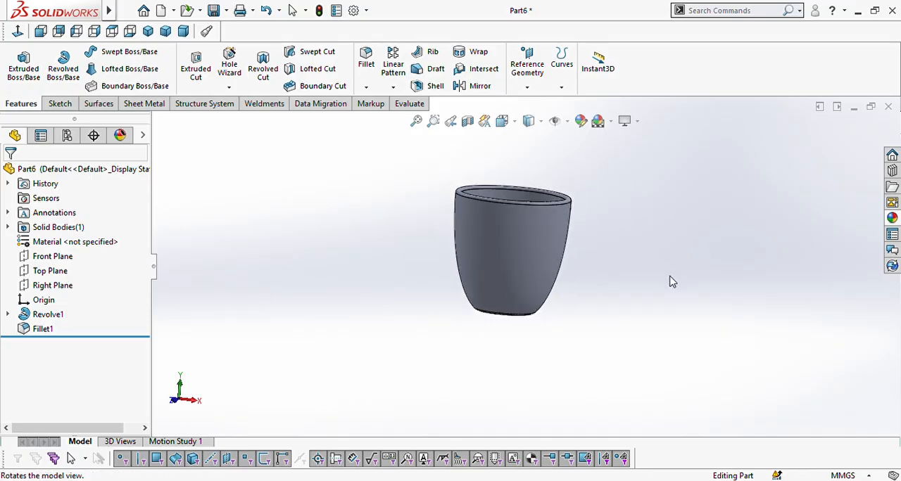
{"action": "key", "text": "Escape"}
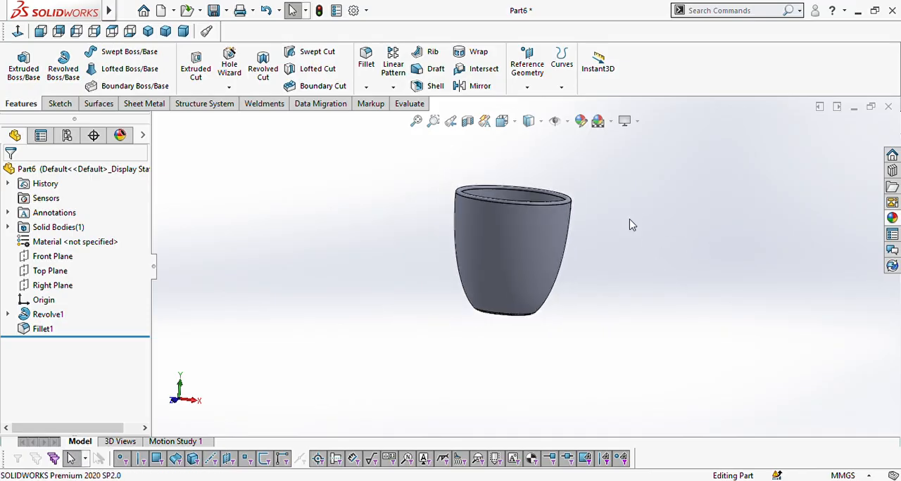
{"action": "left_click", "coordinate": [501, 121]}
{"action": "left_click", "coordinate": [574, 162]}
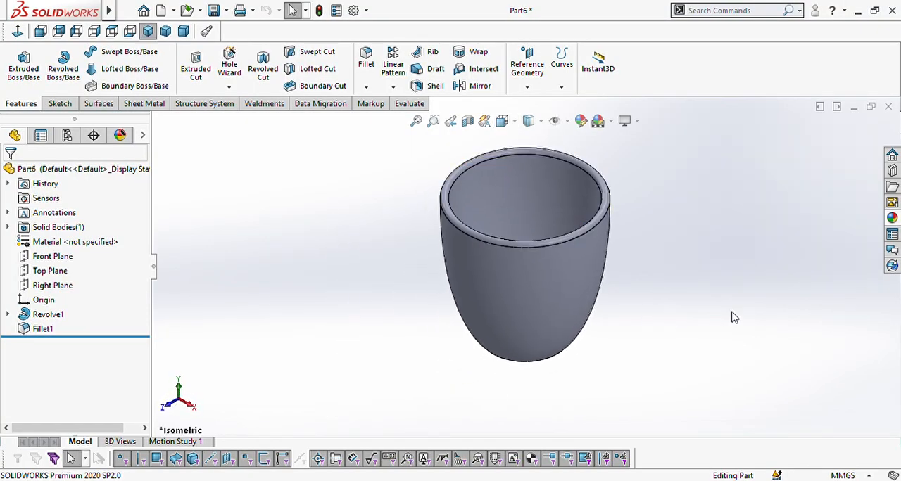
Step: On the Front Plane, sketch a three-point arc about 88 mm across, outward from the mug's upper wall, and lower its free end slightly
{"action": "left_click", "coordinate": [55, 257]}
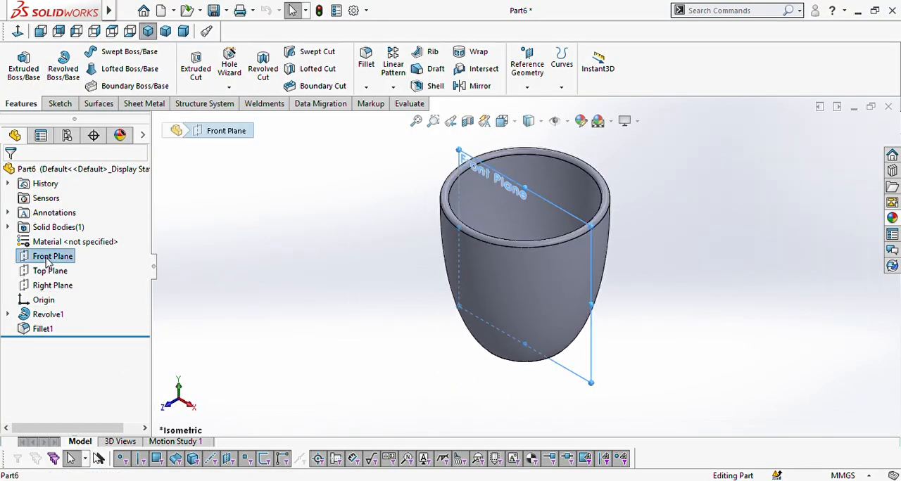
{"action": "left_click", "coordinate": [114, 244]}
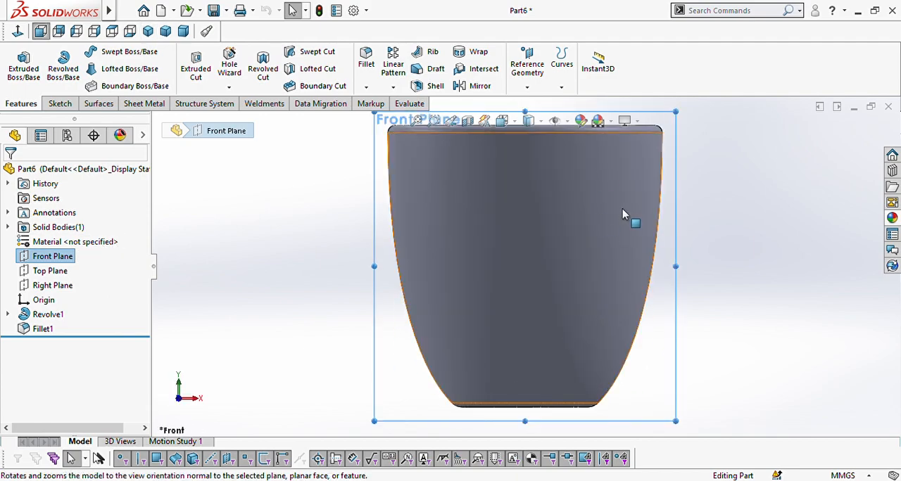
{"action": "scroll", "coordinate": [623, 214], "scroll_direction": "up", "scroll_amount": 2}
{"action": "scroll", "coordinate": [530, 197], "scroll_direction": "down", "scroll_amount": 1}
{"action": "scroll", "coordinate": [535, 219], "scroll_direction": "up", "scroll_amount": 2}
{"action": "scroll", "coordinate": [541, 262], "scroll_direction": "down", "scroll_amount": 1}
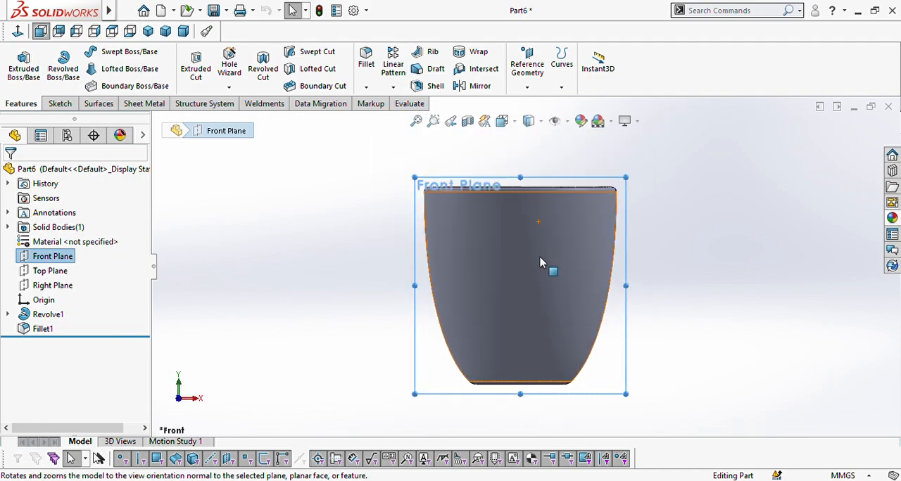
{"action": "left_click", "coordinate": [61, 104]}
{"action": "left_click", "coordinate": [126, 68]}
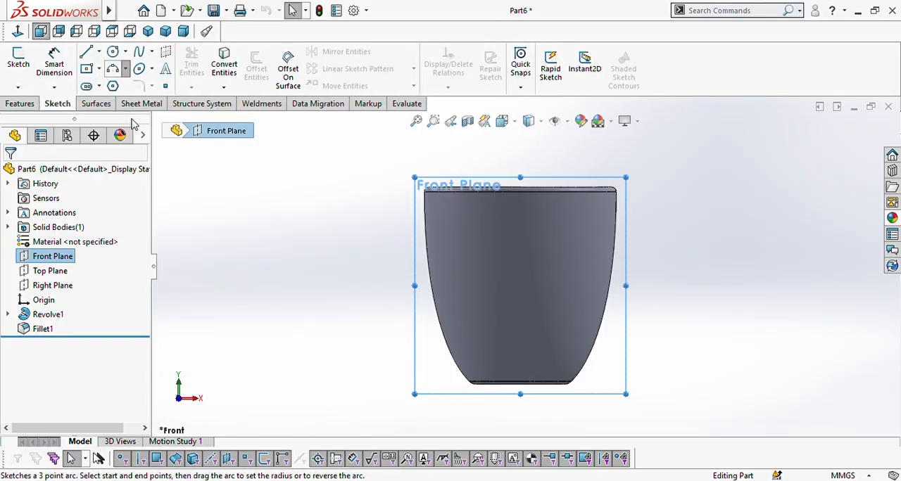
{"action": "left_click", "coordinate": [134, 123]}
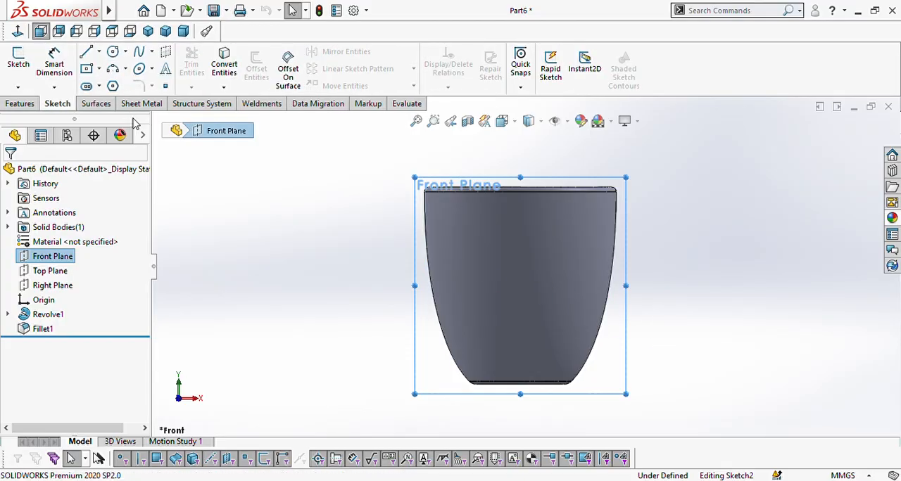
{"action": "left_click", "coordinate": [617, 217]}
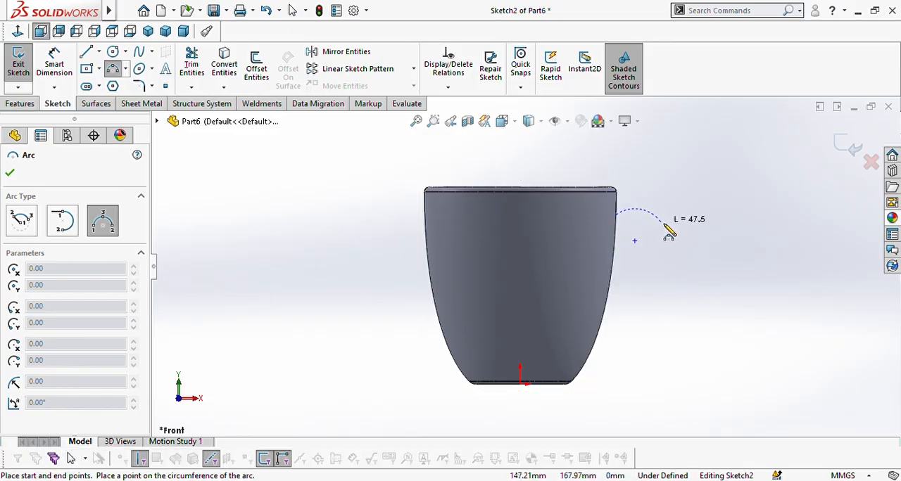
{"action": "left_click", "coordinate": [701, 243]}
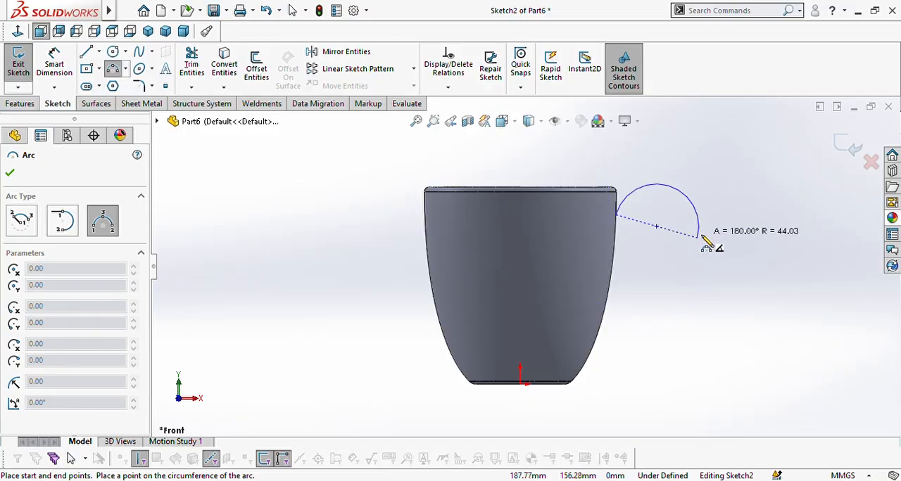
{"action": "left_click", "coordinate": [704, 246]}
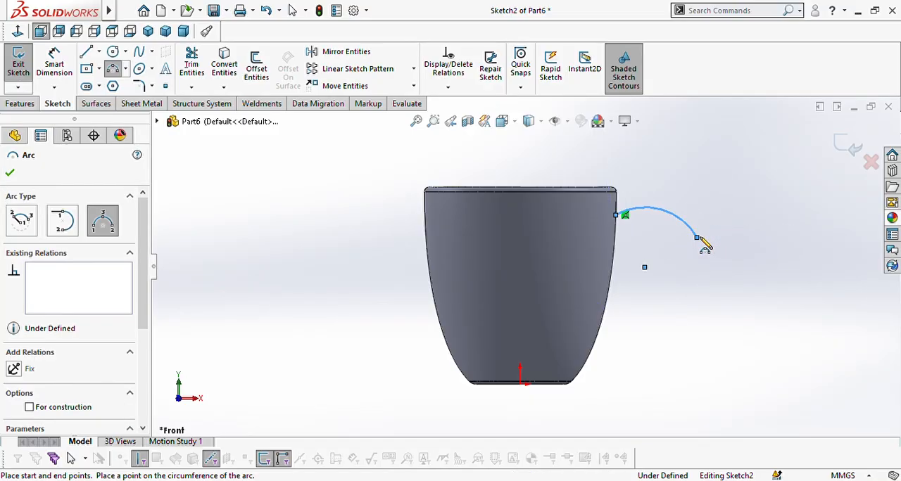
{"action": "key", "text": "Escape"}
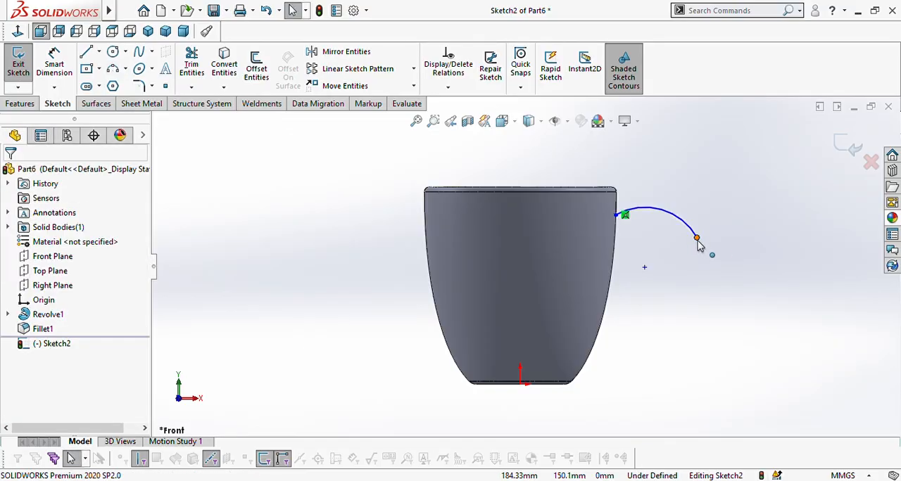
{"action": "mouse_move", "coordinate": [697, 239]}
{"action": "left_mouse_down"}
{"action": "mouse_move", "coordinate": [706, 266]}
{"action": "mouse_move", "coordinate": [696, 248]}
{"action": "left_mouse_up"}
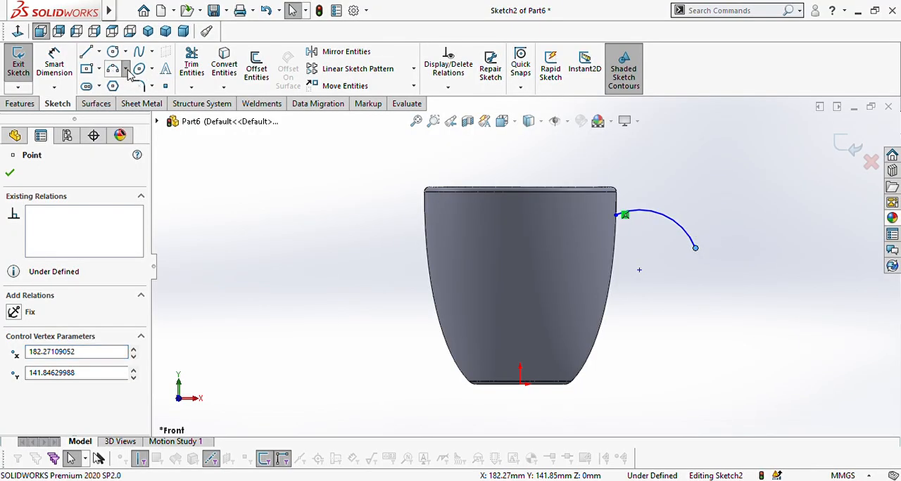
Step: Sketch a three-point arc from the first arc's free end to the mug's lower wall, and move their shared point to about X 174, Y 150 mm
{"action": "left_click", "coordinate": [141, 115]}
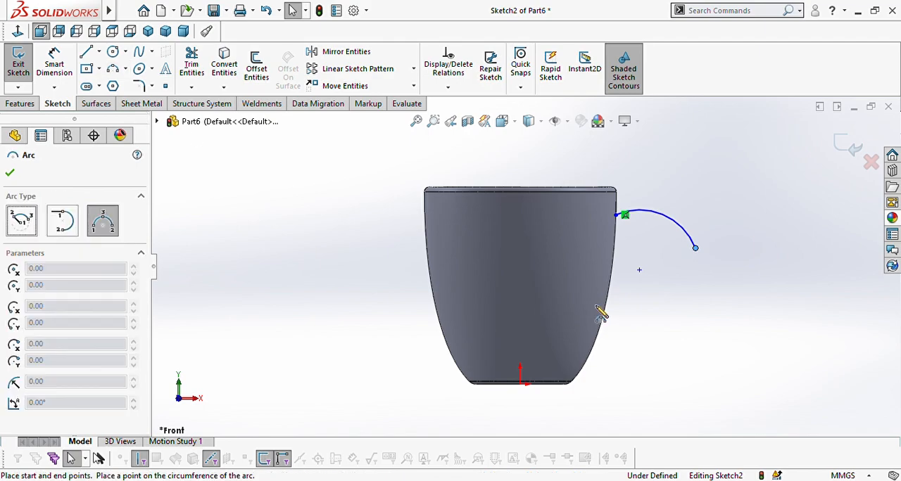
{"action": "left_click", "coordinate": [696, 248]}
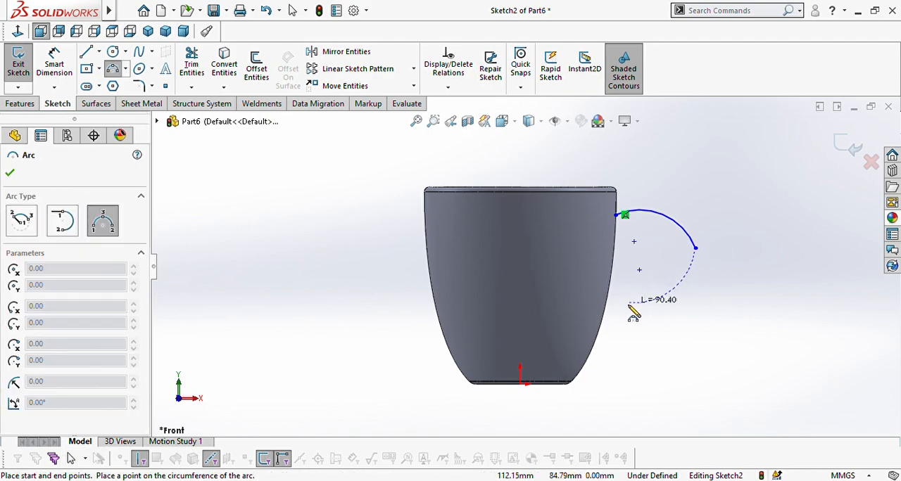
{"action": "left_click", "coordinate": [599, 331]}
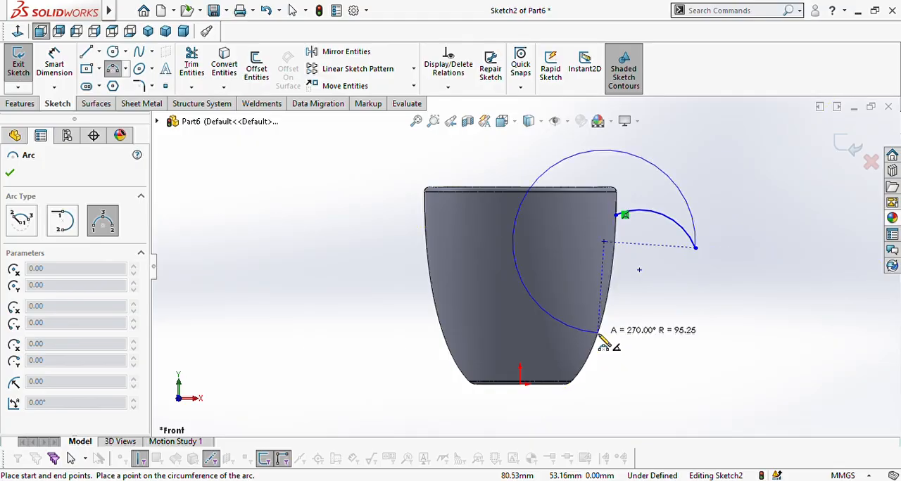
{"action": "left_click", "coordinate": [657, 324]}
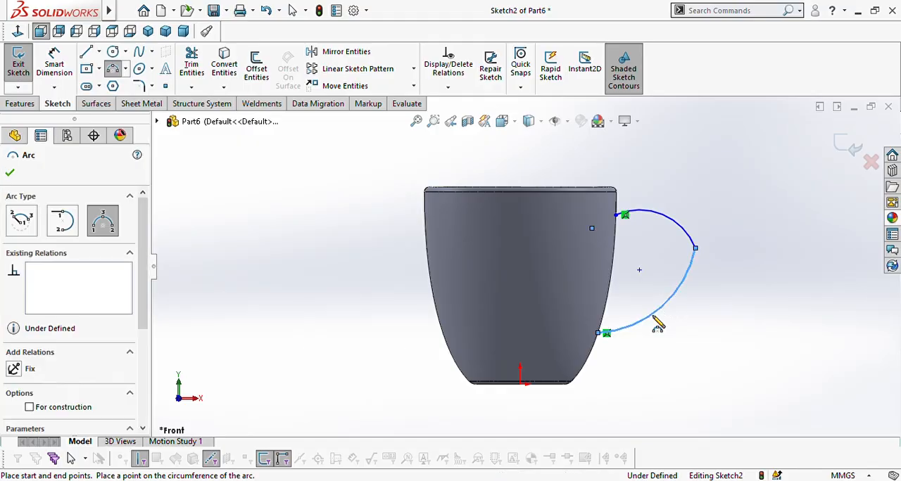
{"action": "key", "text": "Escape"}
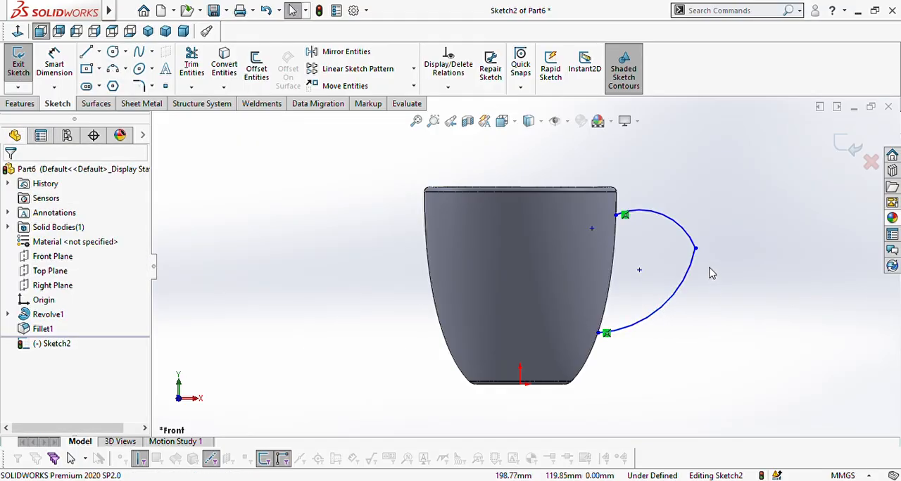
{"action": "mouse_move", "coordinate": [695, 250]}
{"action": "left_mouse_down"}
{"action": "mouse_move", "coordinate": [684, 262]}
{"action": "mouse_move", "coordinate": [692, 234]}
{"action": "mouse_move", "coordinate": [693, 243]}
{"action": "left_mouse_up"}
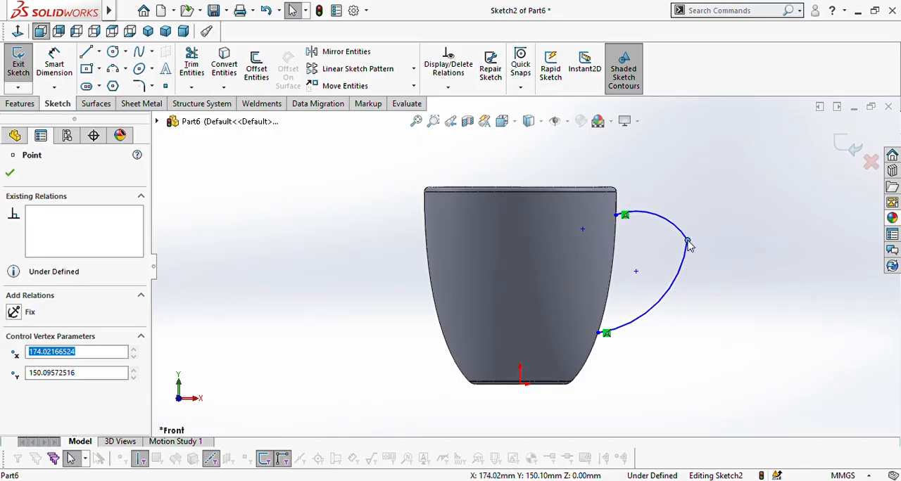
{"action": "left_click", "coordinate": [731, 281]}
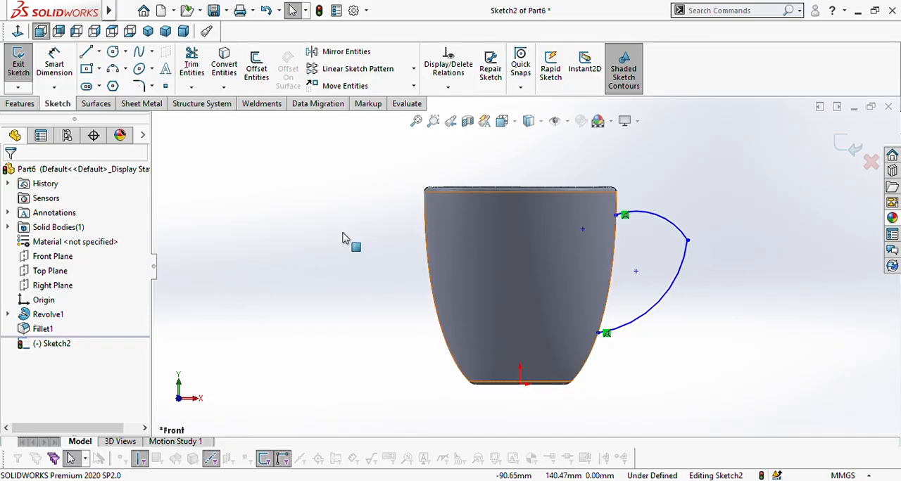
Step: Dimension the upper handle arc's centre point vertically from the mug's top rim and set the distance to 50 mm
{"action": "left_click", "coordinate": [54, 64]}
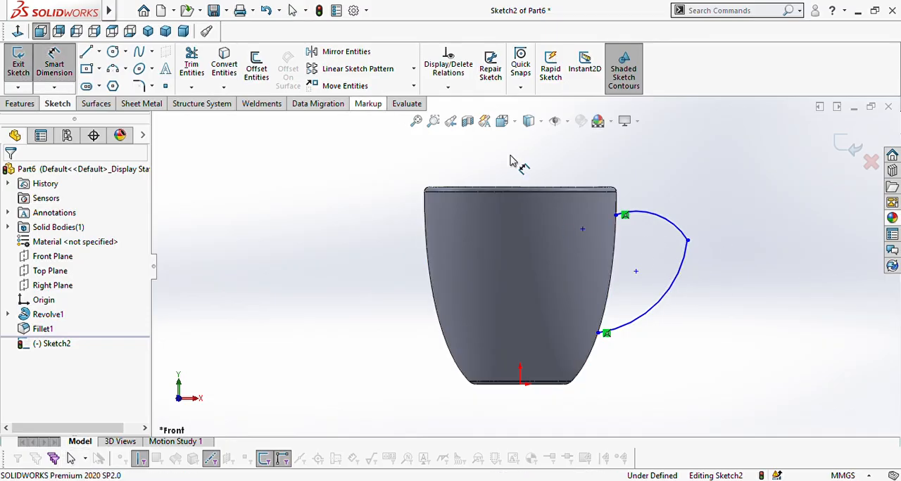
{"action": "left_click", "coordinate": [635, 273]}
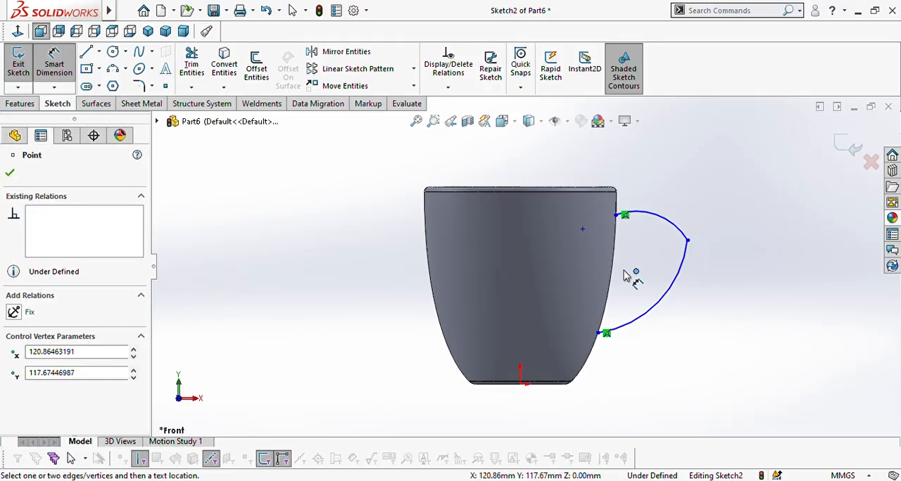
{"action": "left_click", "coordinate": [579, 192]}
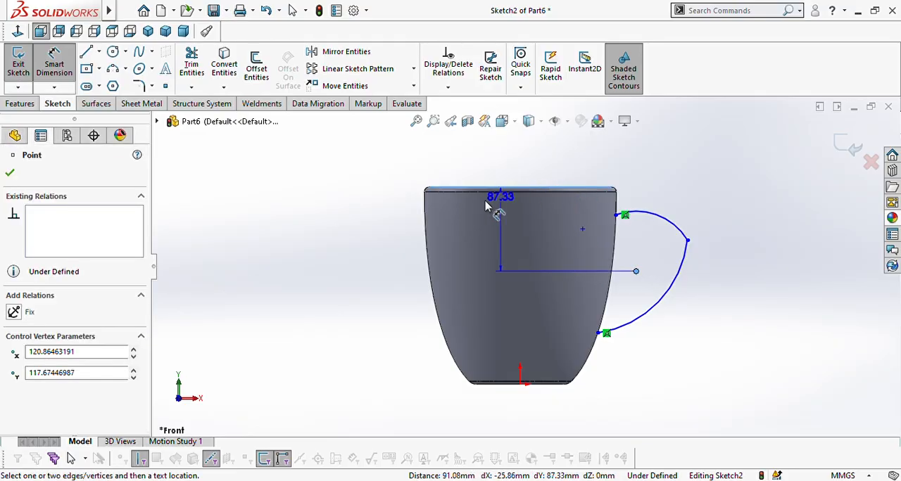
{"action": "left_click", "coordinate": [381, 228]}
{"action": "left_click", "coordinate": [373, 220]}
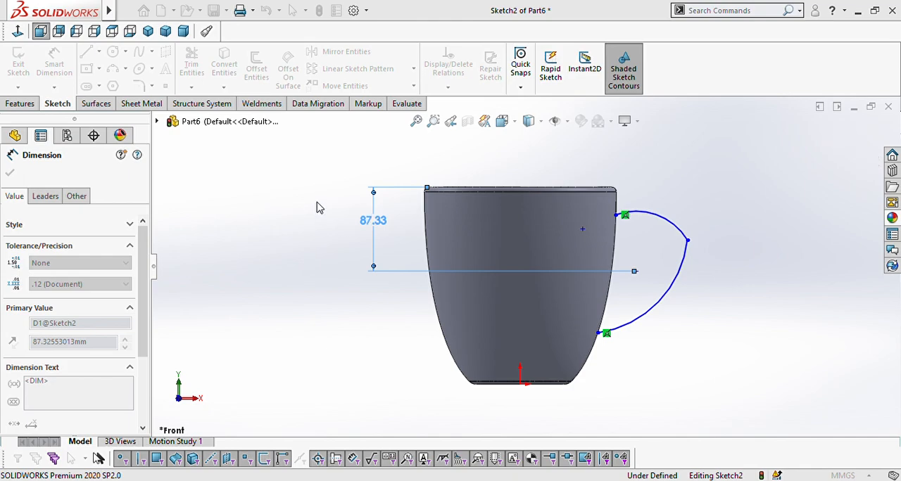
{"action": "type", "text": "50"}
{"action": "key", "text": "Return"}
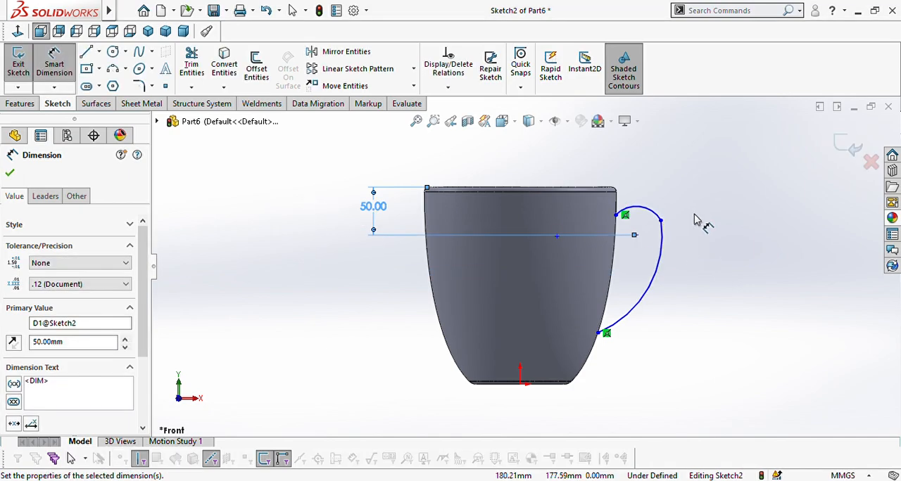
{"action": "left_click", "coordinate": [252, 217]}
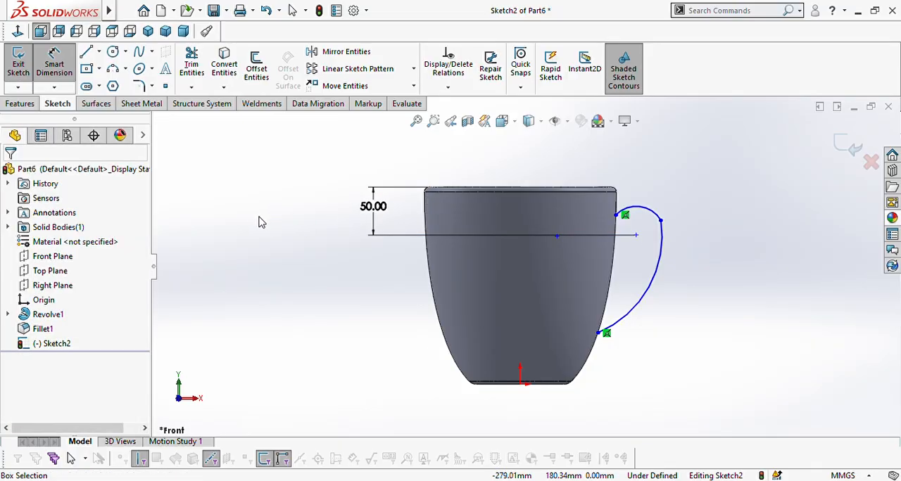
{"action": "key", "text": "Escape"}
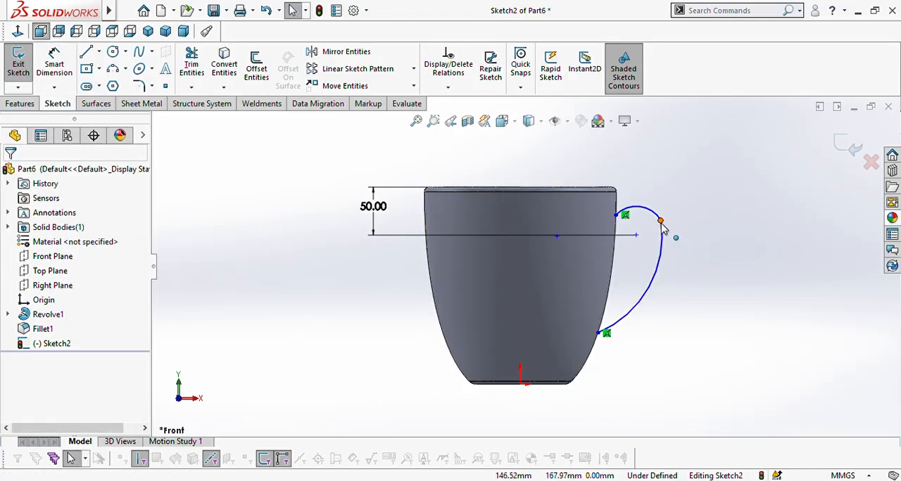
Step: Move the two handle arcs' shared point to about X 153, Y 141 mm and make the arcs tangent to each other
{"action": "left_click_drag", "start_coordinate": [673, 235], "coordinate": [668, 255]}
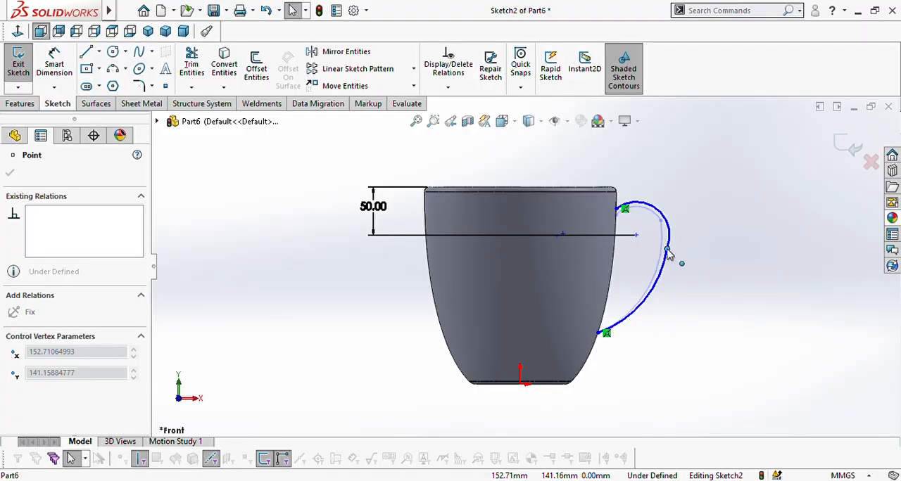
{"action": "left_click", "coordinate": [709, 259]}
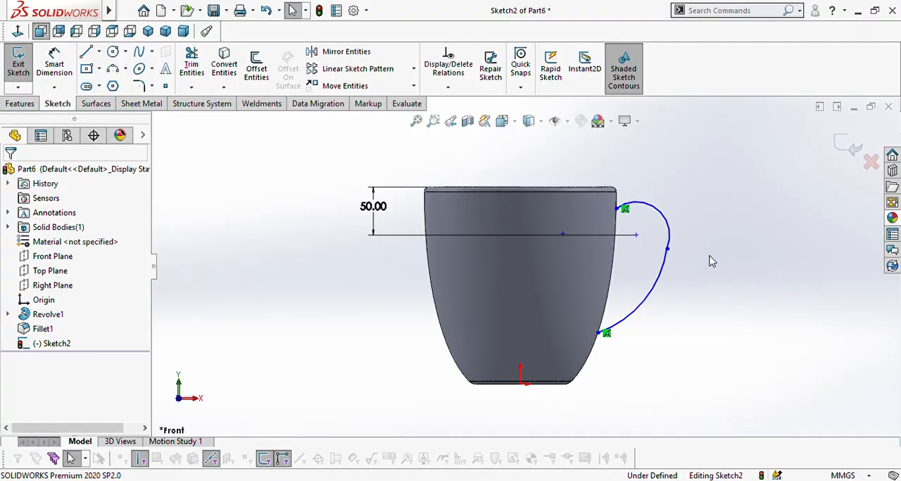
{"action": "left_click", "coordinate": [672, 284]}
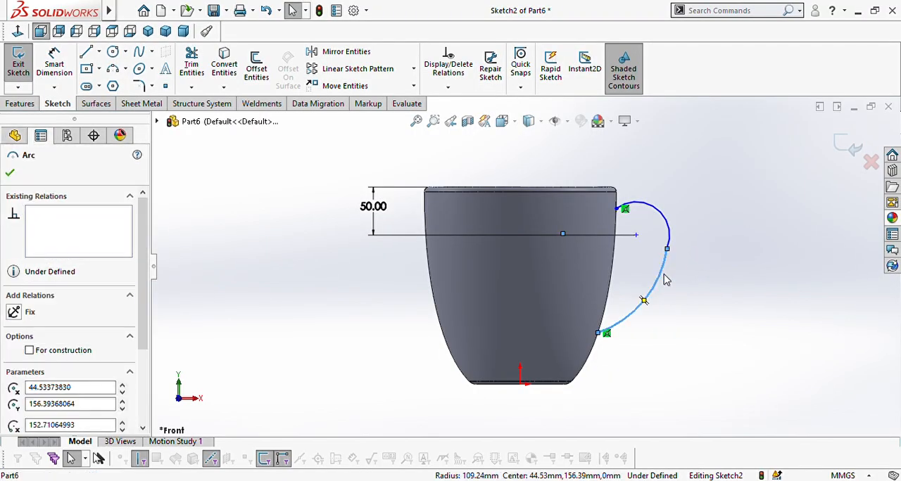
{"action": "left_click", "coordinate": [668, 238], "text": "ctrl"}
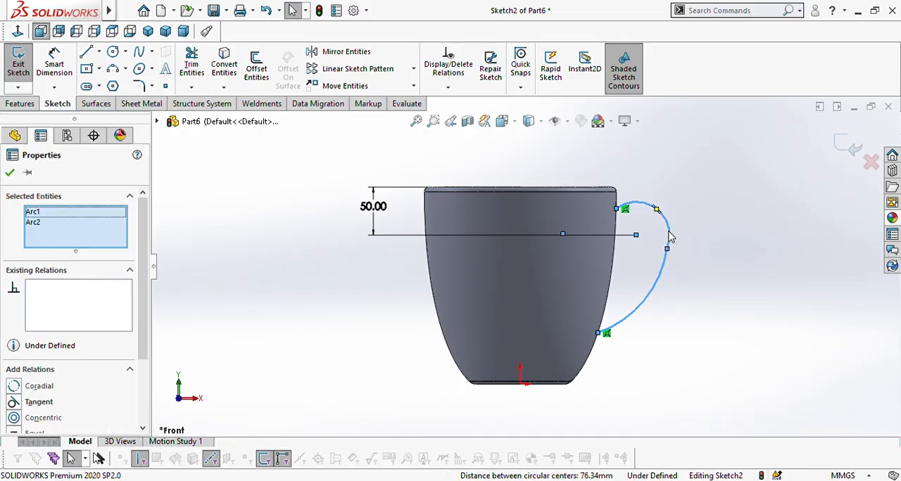
{"action": "left_click", "coordinate": [12, 402]}
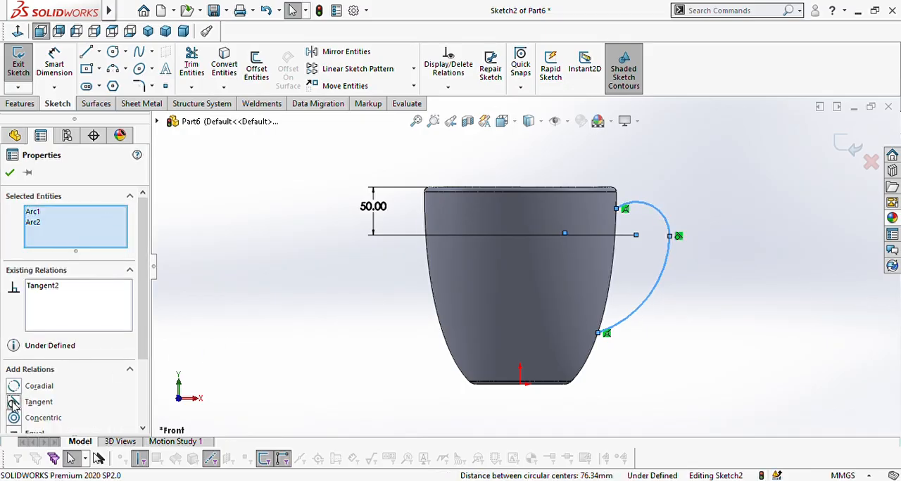
{"action": "left_click", "coordinate": [9, 173]}
Step: Dimension the lower arc's end on the mug wall vertically from the base edge and set the distance to 55 mm
{"action": "left_click", "coordinate": [54, 63]}
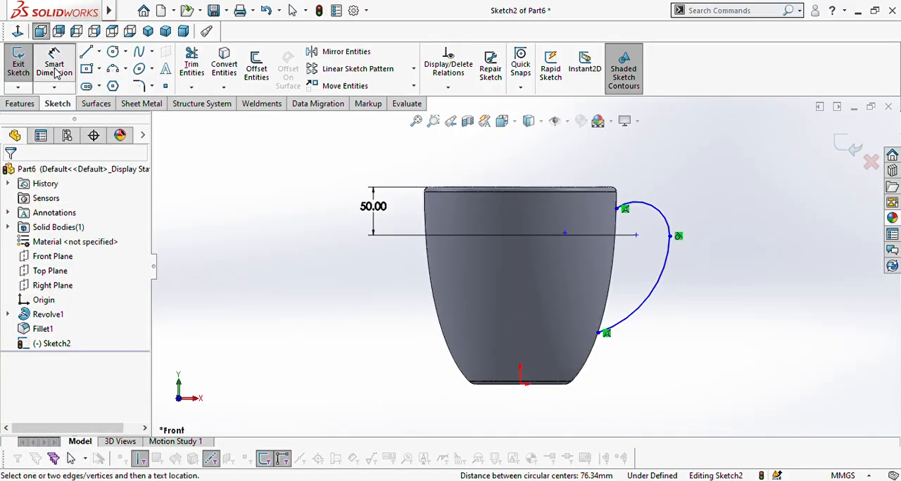
{"action": "left_click", "coordinate": [599, 334]}
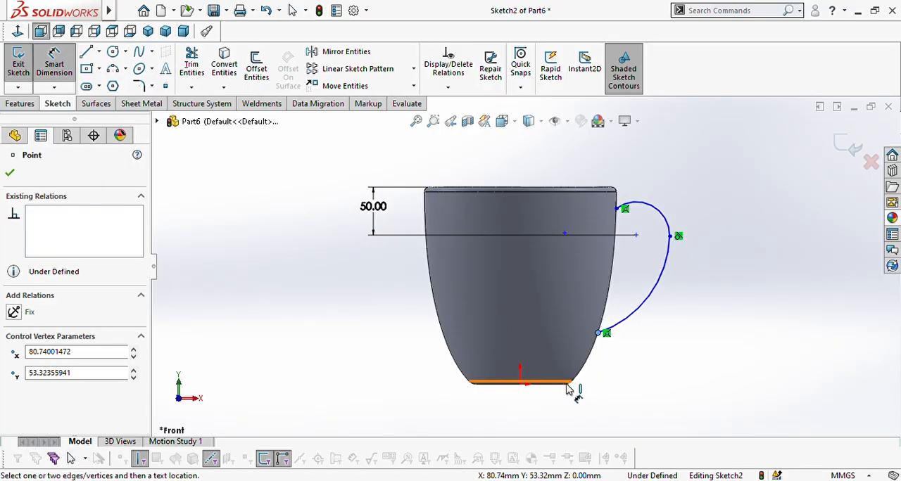
{"action": "left_click", "coordinate": [560, 387]}
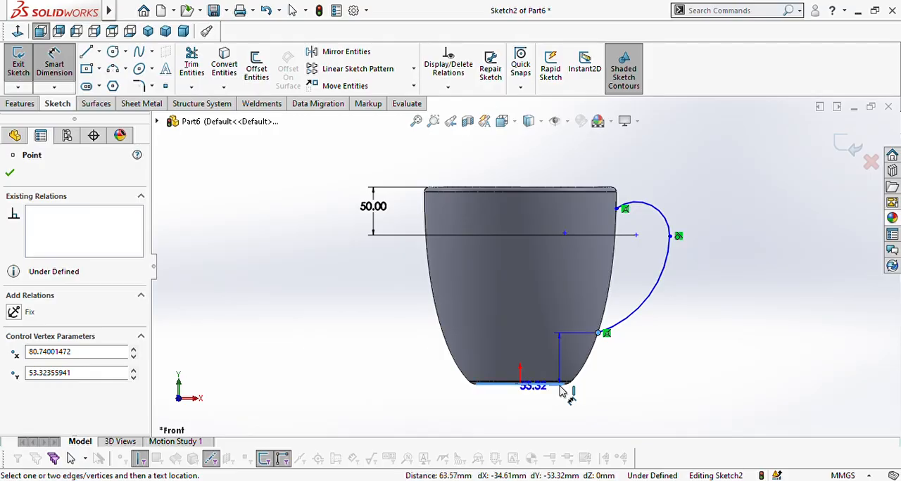
{"action": "left_click", "coordinate": [686, 369]}
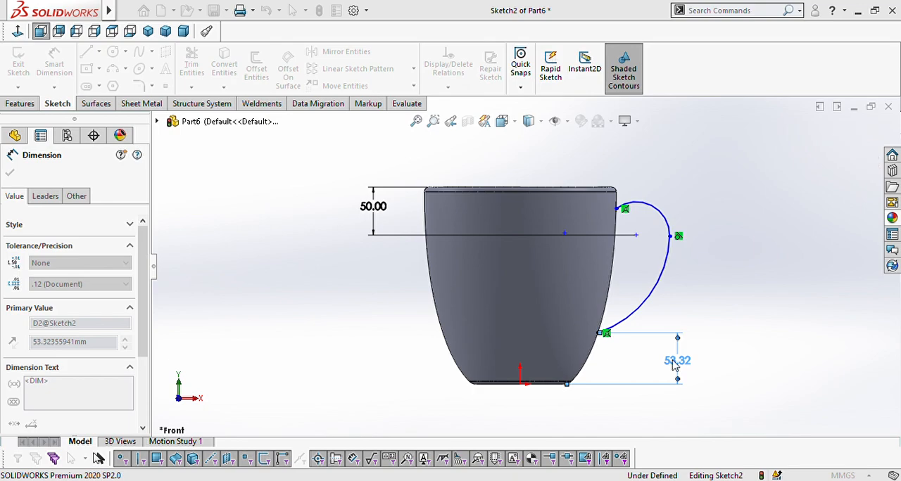
{"action": "left_click", "coordinate": [620, 345]}
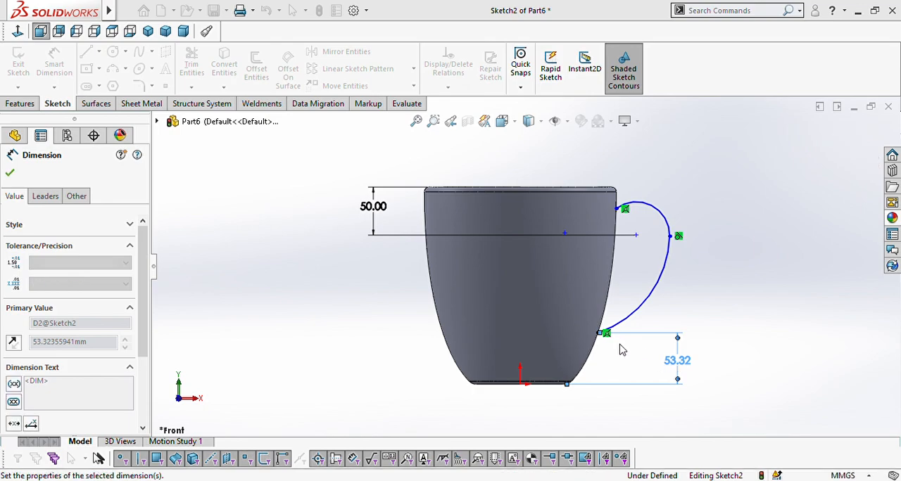
{"action": "left_click", "coordinate": [714, 289]}
{"action": "key", "text": "Escape"}
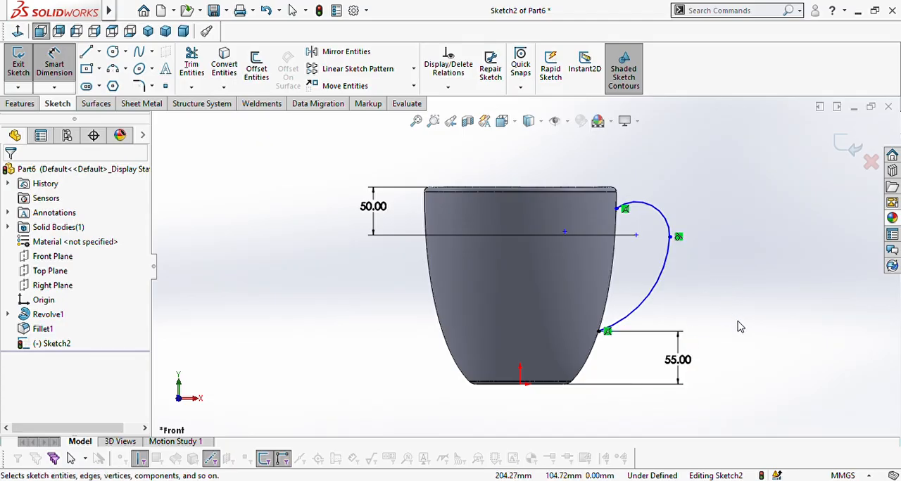
Step: Check the handle path against the mug from the front and at an angle, and exit the sketch
{"action": "scroll", "coordinate": [634, 229], "scroll_direction": "up", "scroll_amount": 1}
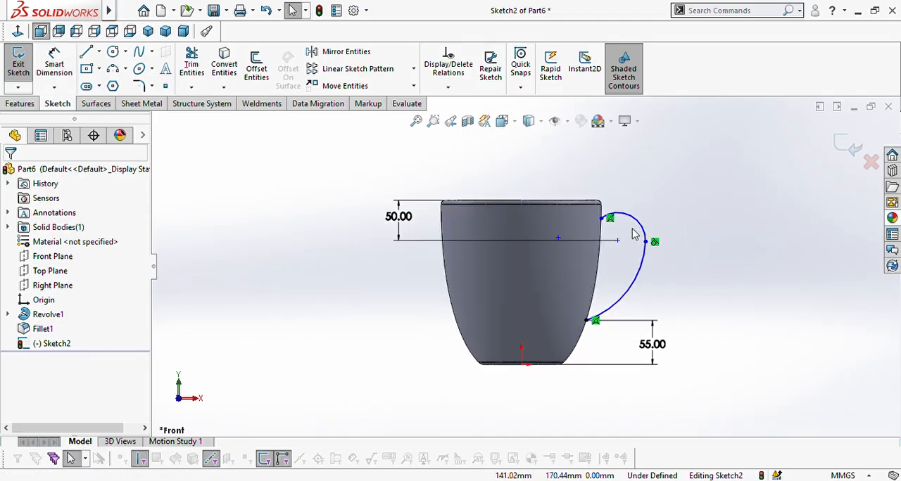
{"action": "scroll", "coordinate": [638, 235], "scroll_direction": "down", "scroll_amount": 1}
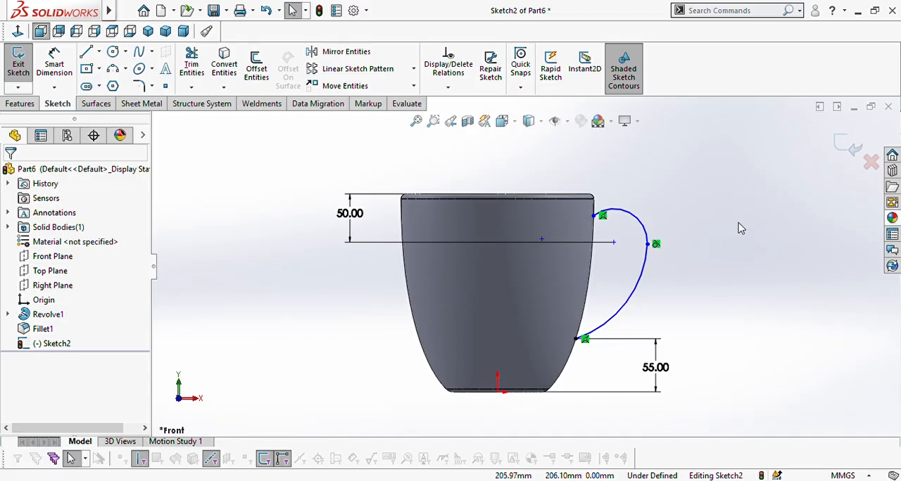
{"action": "middle_click_drag", "start_coordinate": [686, 265], "coordinate": [723, 232]}
{"action": "key", "text": "Escape"}
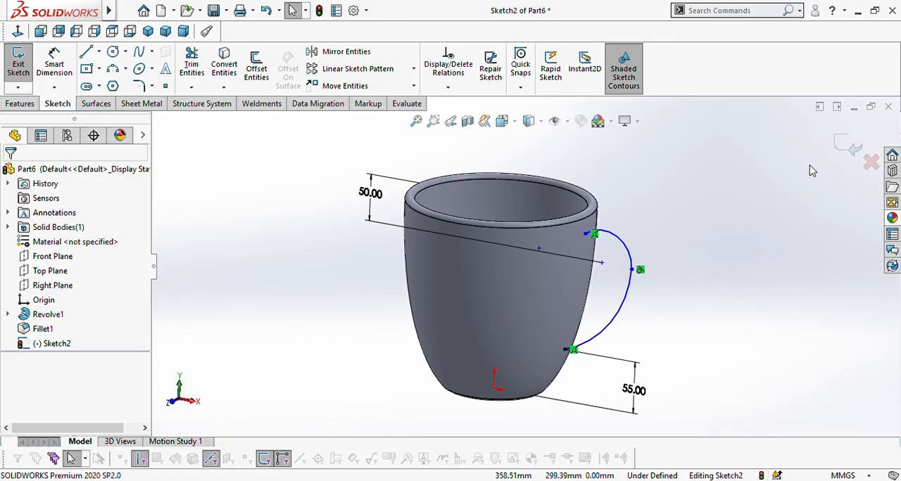
{"action": "left_click", "coordinate": [843, 148]}
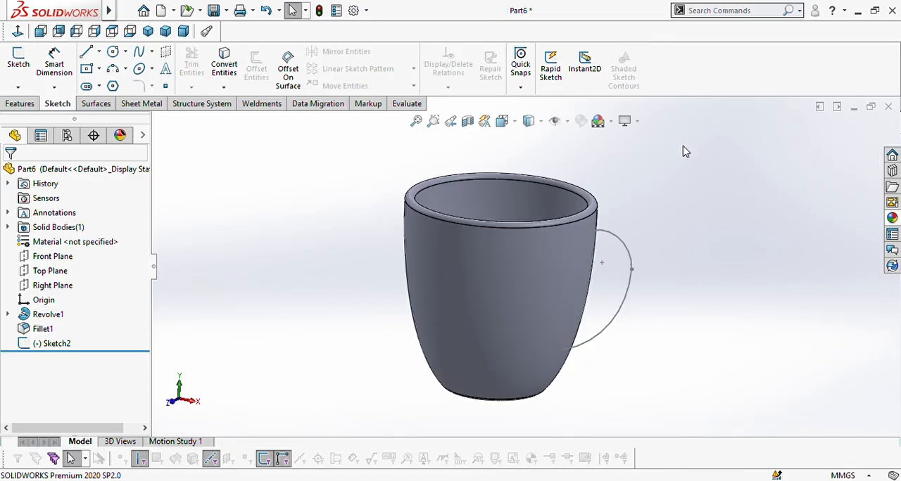
Step: Create a reference plane parallel to the Top Plane through the shared point of the two handle arcs
{"action": "scroll", "coordinate": [646, 270], "scroll_direction": "down", "scroll_amount": 3}
{"action": "scroll", "coordinate": [609, 265], "scroll_direction": "up", "scroll_amount": 4}
{"action": "scroll", "coordinate": [569, 289], "scroll_direction": "down", "scroll_amount": 1}
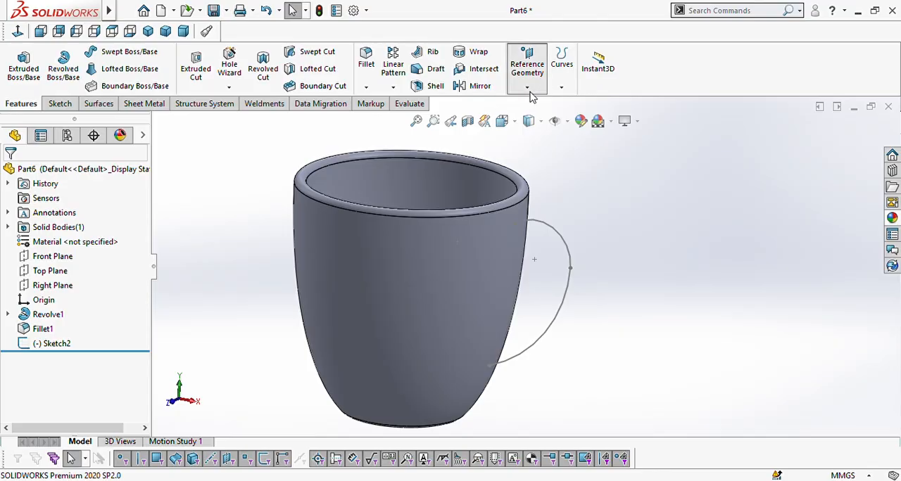
{"action": "left_click", "coordinate": [527, 68]}
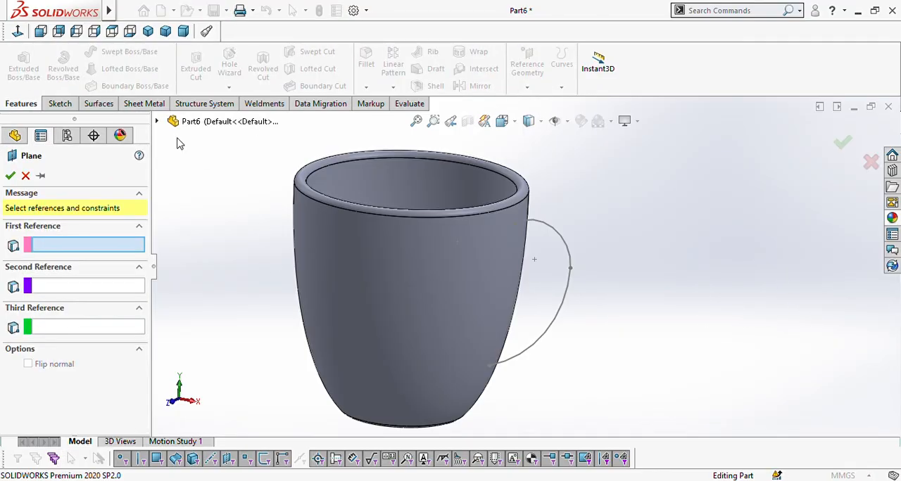
{"action": "left_click", "coordinate": [157, 121]}
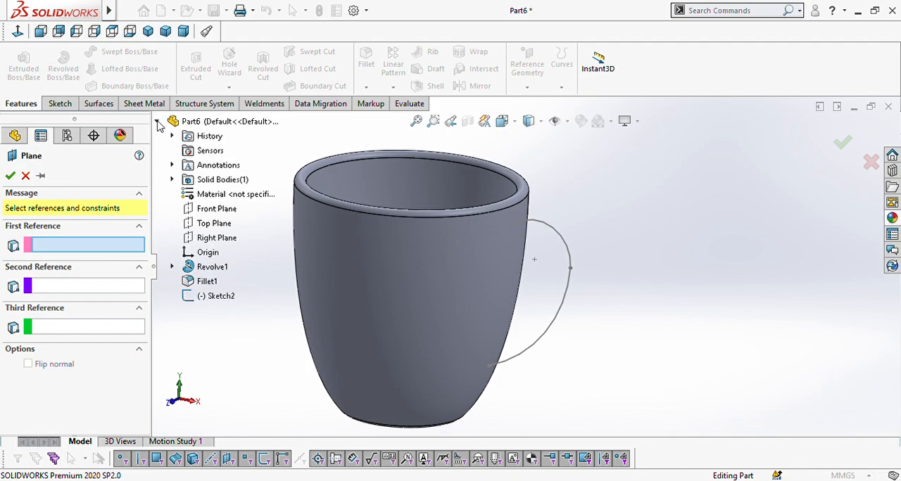
{"action": "left_click", "coordinate": [209, 225]}
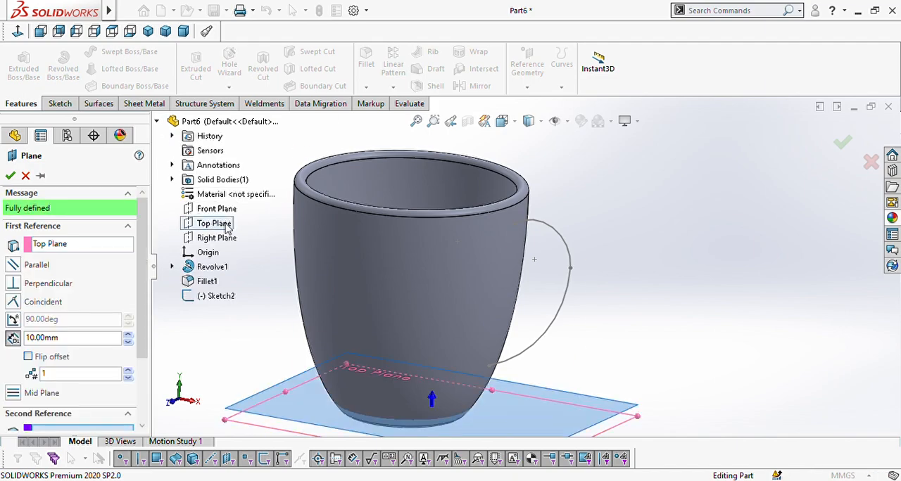
{"action": "left_click", "coordinate": [570, 268]}
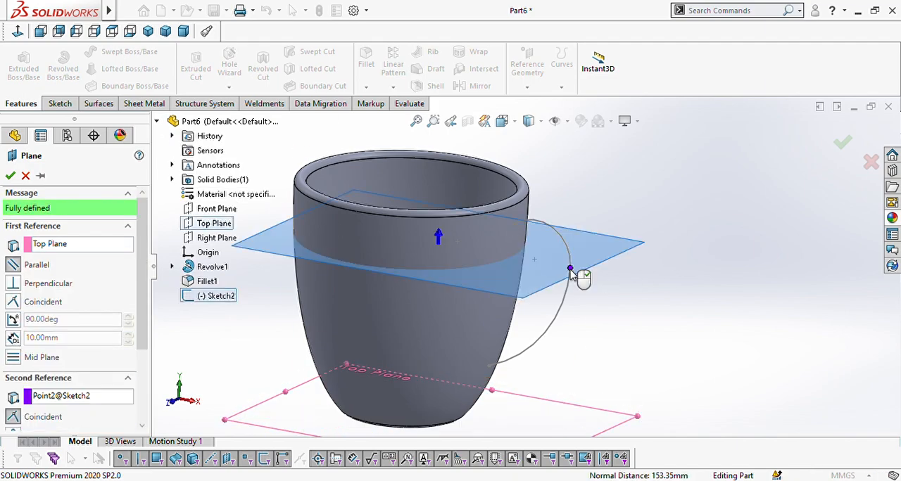
{"action": "left_click", "coordinate": [9, 176]}
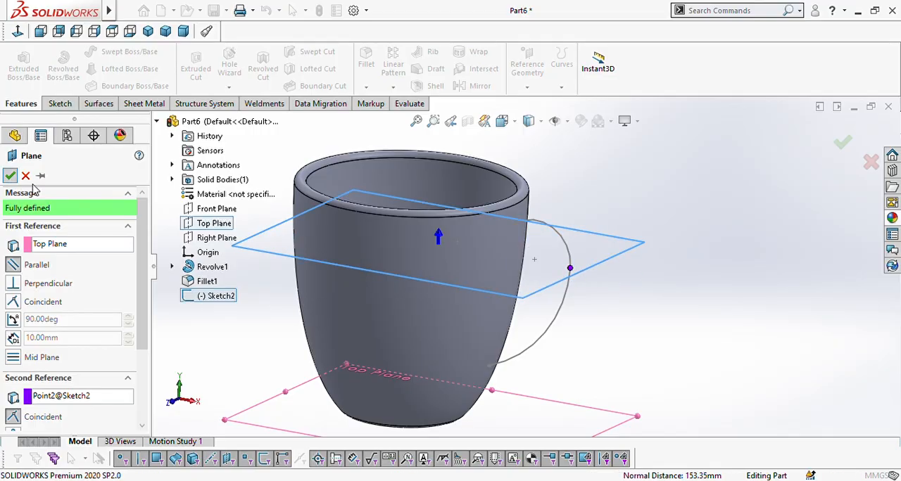
Step: Start a sketch on the new reference plane and draw a circle centred on the handle arcs' shared point
{"action": "left_click", "coordinate": [596, 255]}
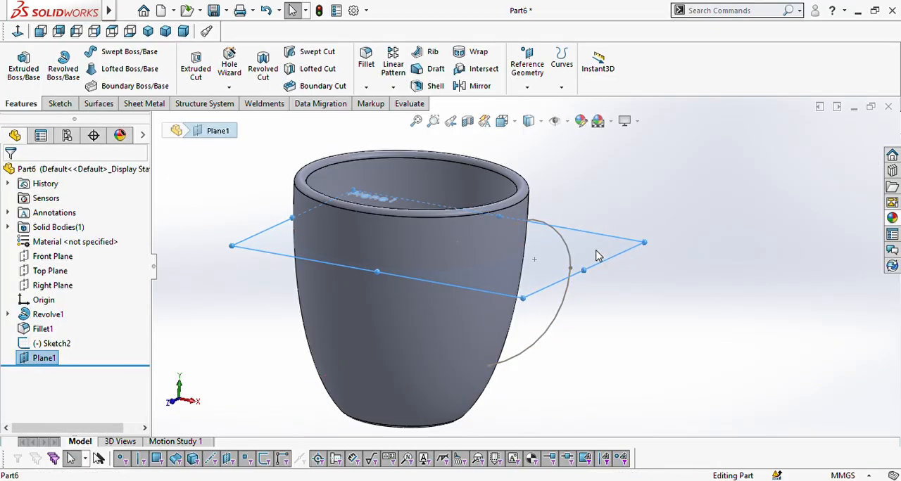
{"action": "left_click", "coordinate": [659, 218]}
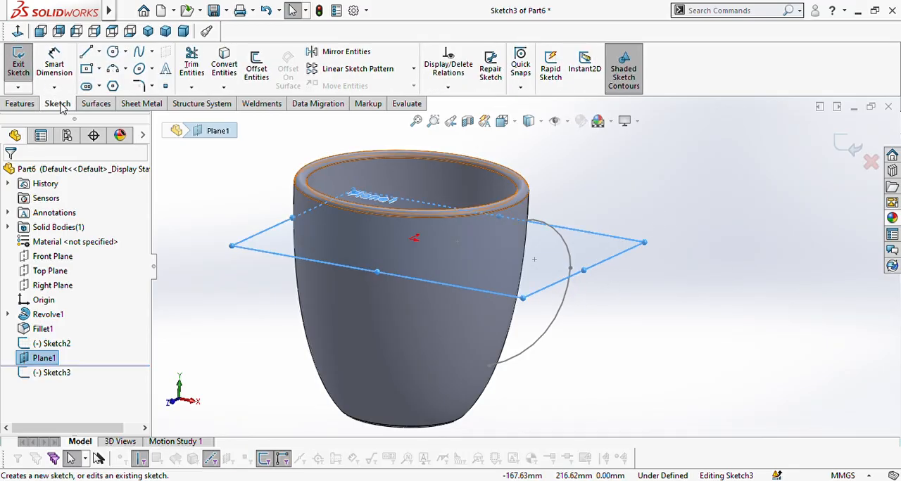
{"action": "left_click", "coordinate": [112, 53]}
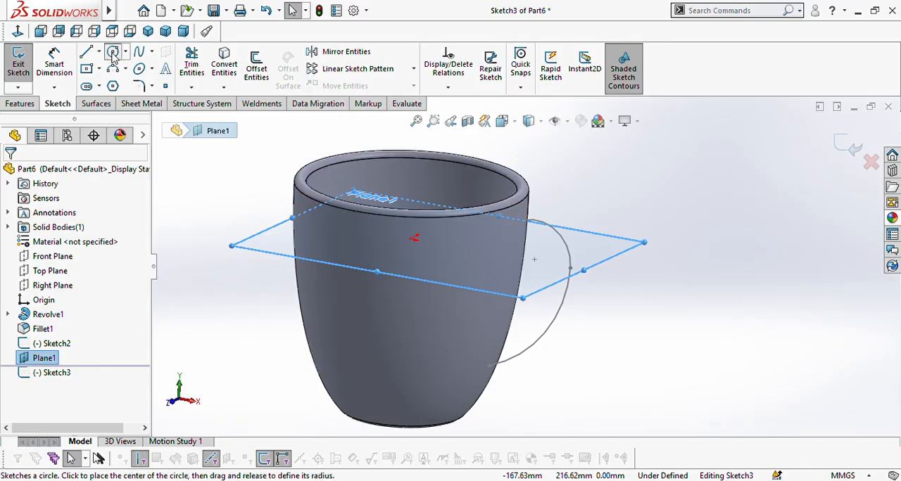
{"action": "scroll", "coordinate": [572, 278], "scroll_direction": "down", "scroll_amount": 2}
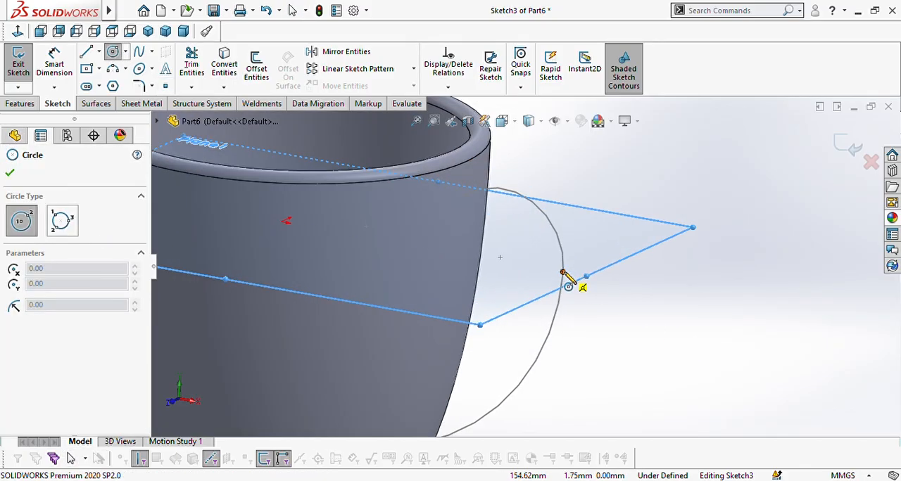
{"action": "left_click", "coordinate": [563, 272]}
{"action": "left_click", "coordinate": [589, 262]}
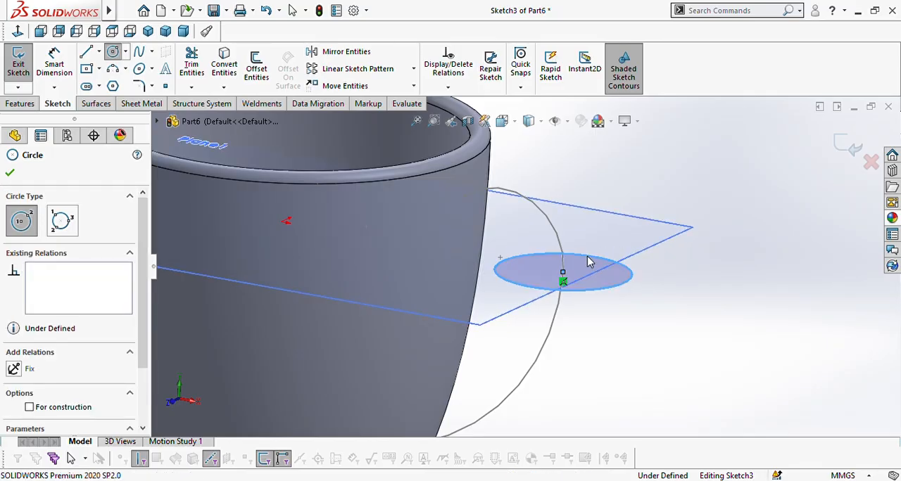
{"action": "key", "text": "Escape"}
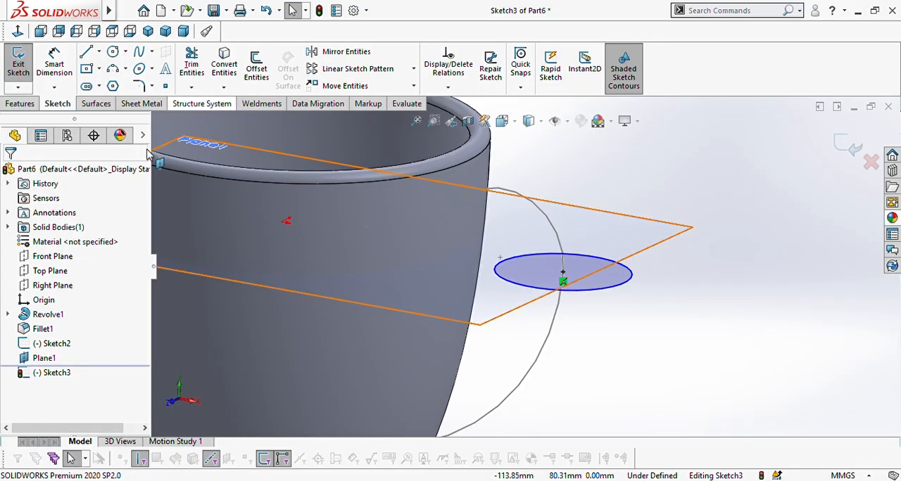
Step: Dimension the handle circle's diameter on the reference plane as 25 mm and exit the sketch
{"action": "left_click", "coordinate": [54, 63]}
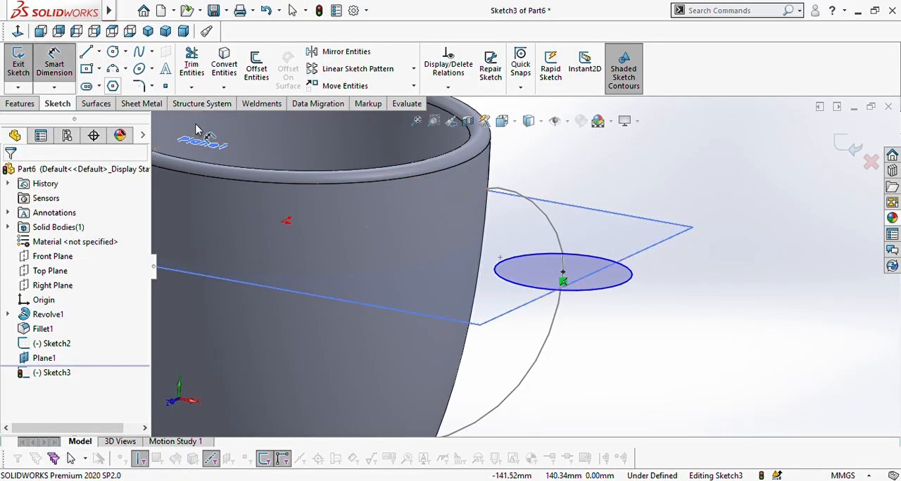
{"action": "left_click", "coordinate": [629, 283]}
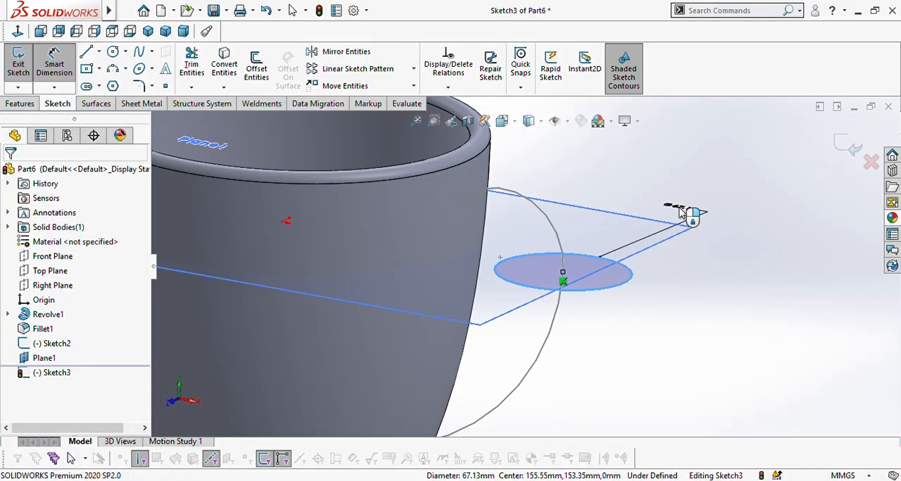
{"action": "left_click", "coordinate": [681, 214]}
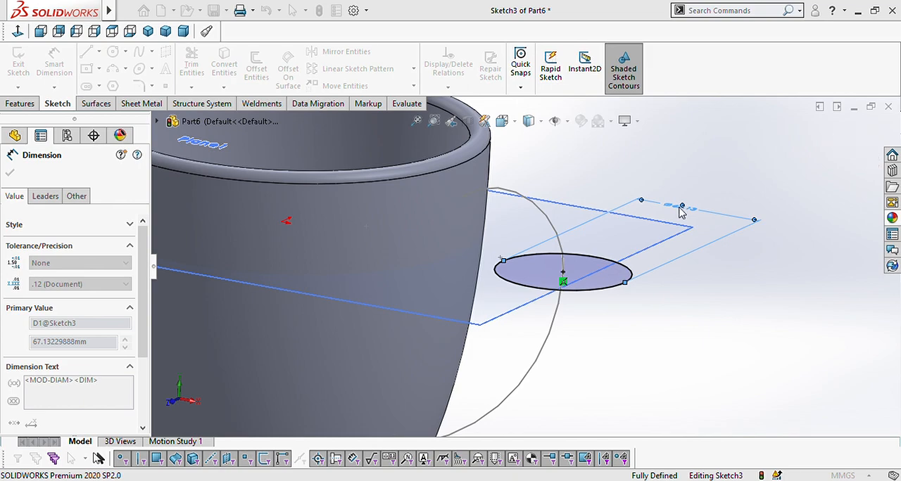
{"action": "left_click", "coordinate": [624, 195]}
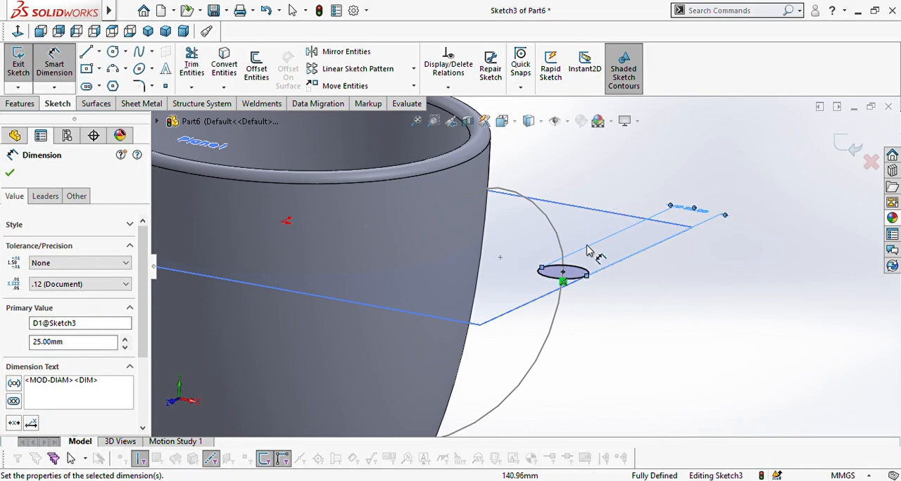
{"action": "scroll", "coordinate": [577, 264], "scroll_direction": "up", "scroll_amount": 1}
{"action": "scroll", "coordinate": [577, 264], "scroll_direction": "up", "scroll_amount": 3}
{"action": "scroll", "coordinate": [514, 288], "scroll_direction": "down", "scroll_amount": 1}
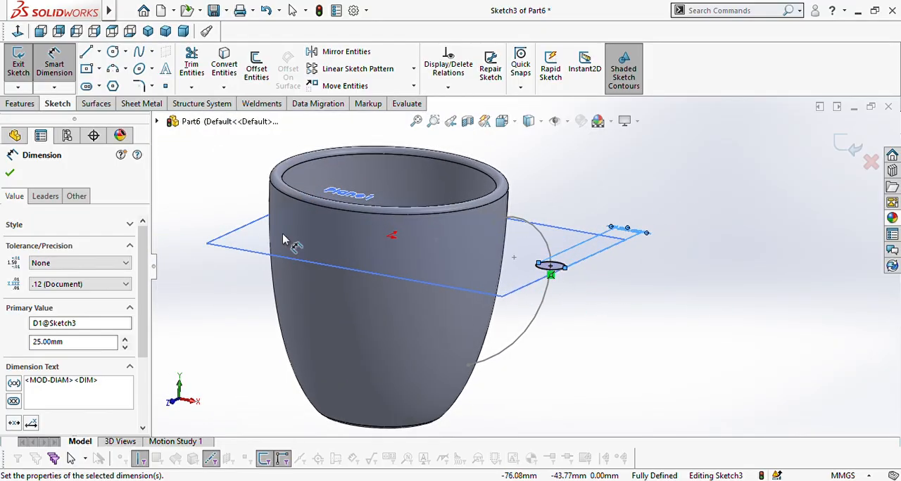
{"action": "left_click", "coordinate": [9, 173]}
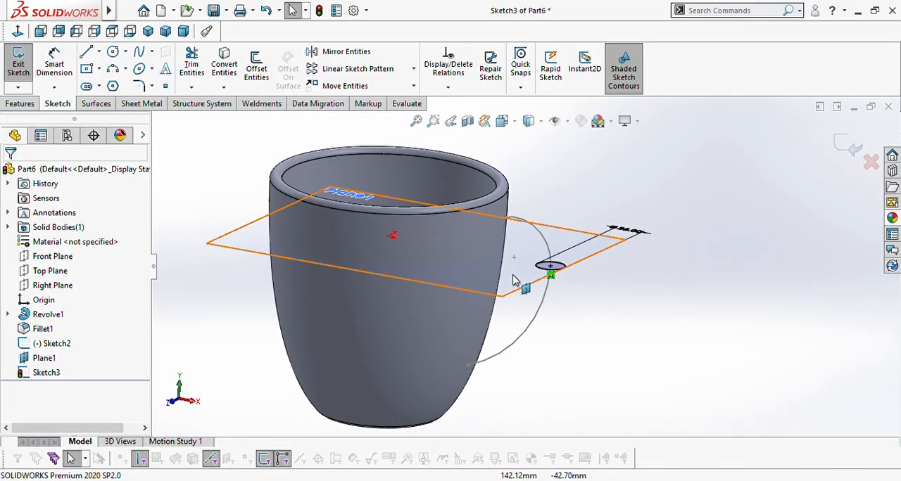
{"action": "scroll", "coordinate": [479, 299], "scroll_direction": "up", "scroll_amount": 3}
{"action": "scroll", "coordinate": [476, 269], "scroll_direction": "down", "scroll_amount": 2}
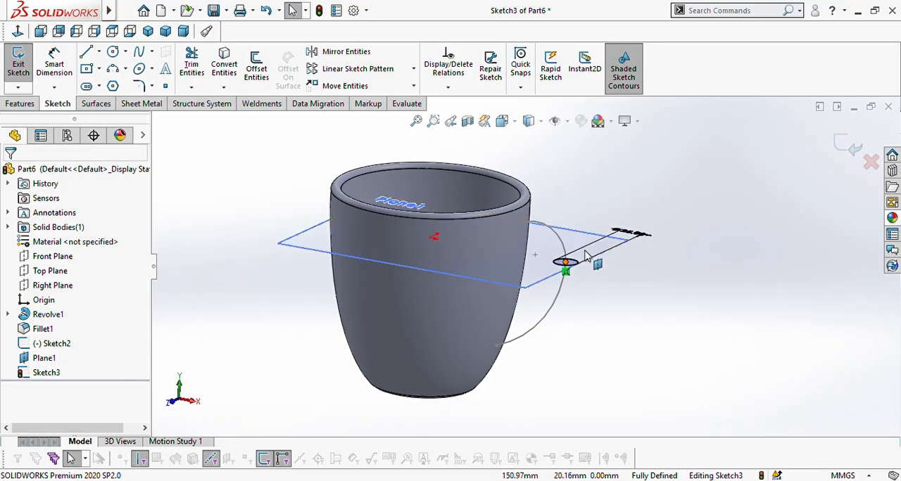
{"action": "left_click", "coordinate": [848, 149]}
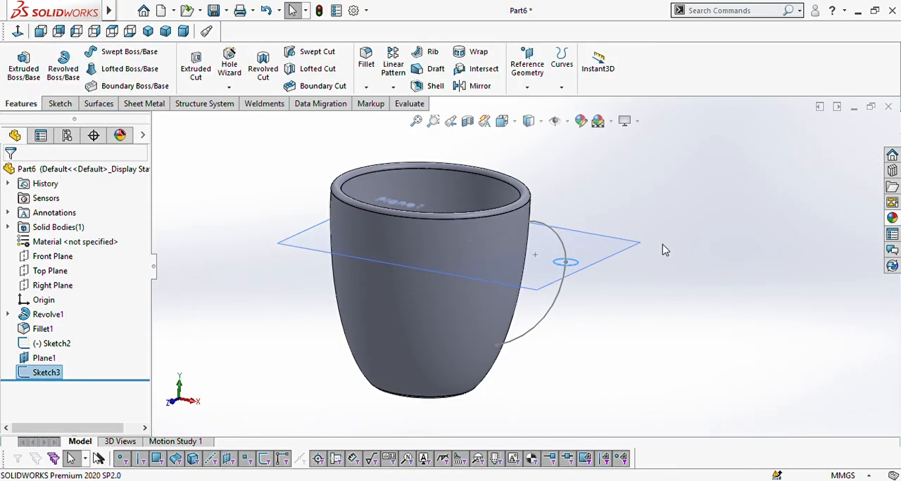
{"action": "left_click", "coordinate": [131, 56]}
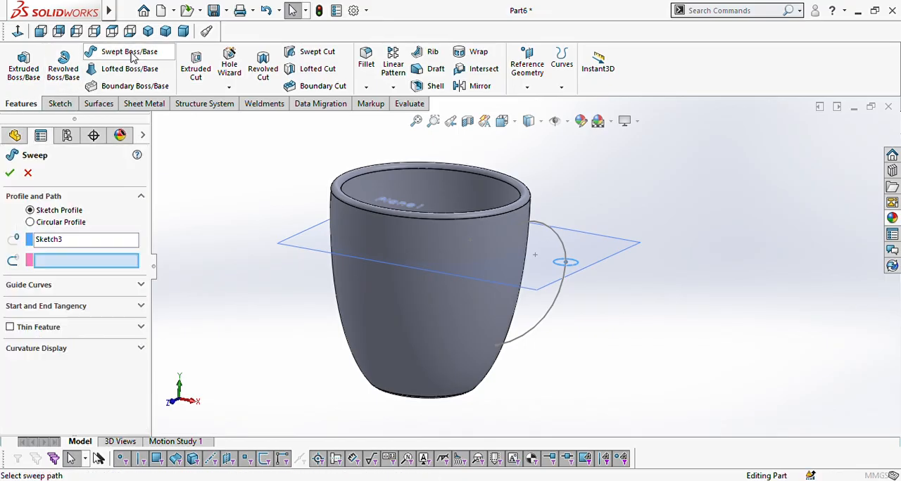
{"action": "scroll", "coordinate": [570, 298], "scroll_direction": "down", "scroll_amount": 2}
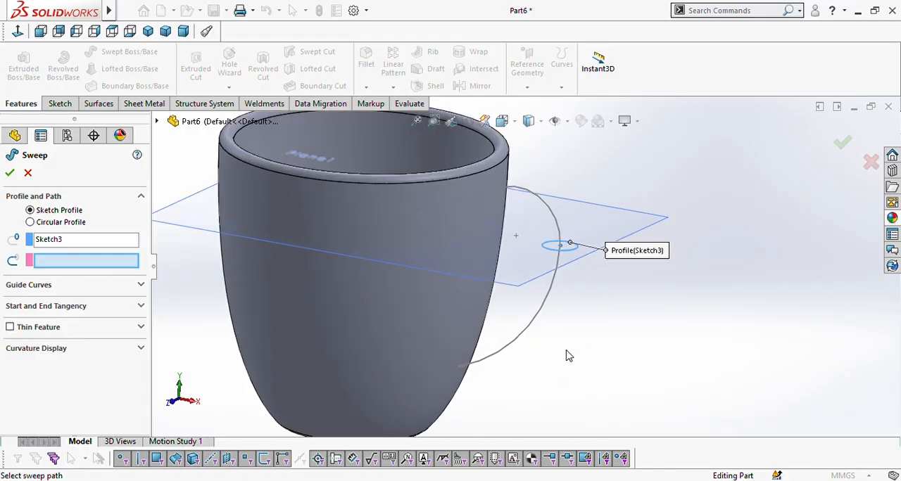
{"action": "left_click", "coordinate": [543, 311]}
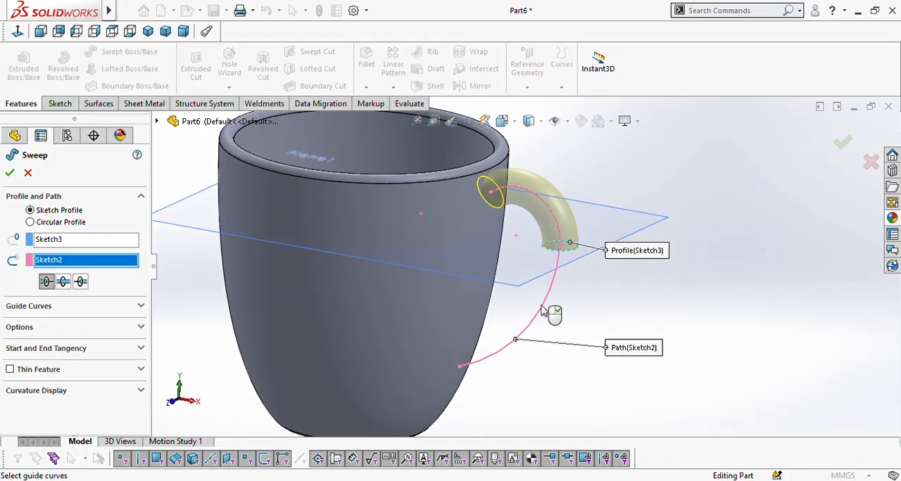
{"action": "left_click", "coordinate": [63, 282]}
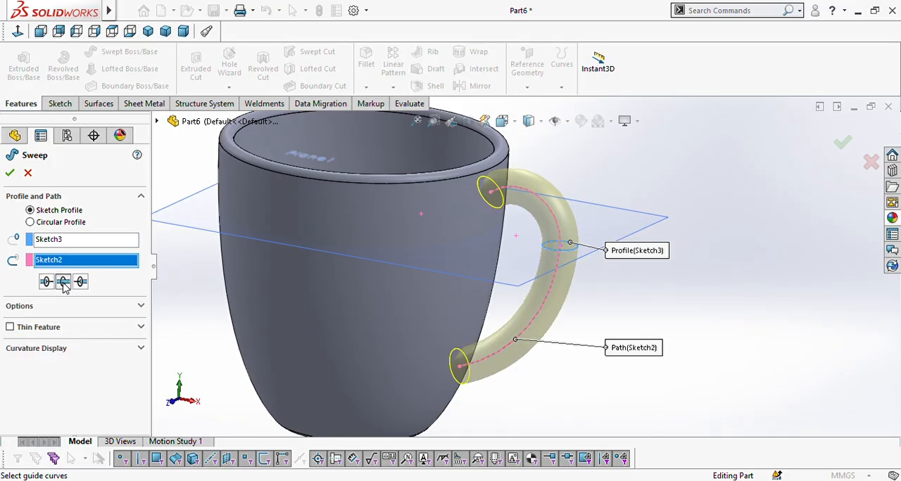
{"action": "scroll", "coordinate": [460, 276], "scroll_direction": "up", "scroll_amount": 3}
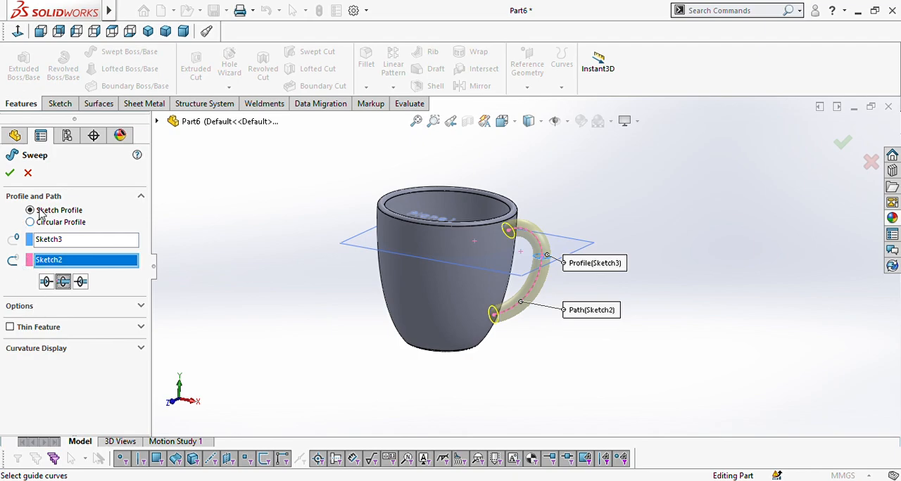
{"action": "left_click", "coordinate": [27, 172]}
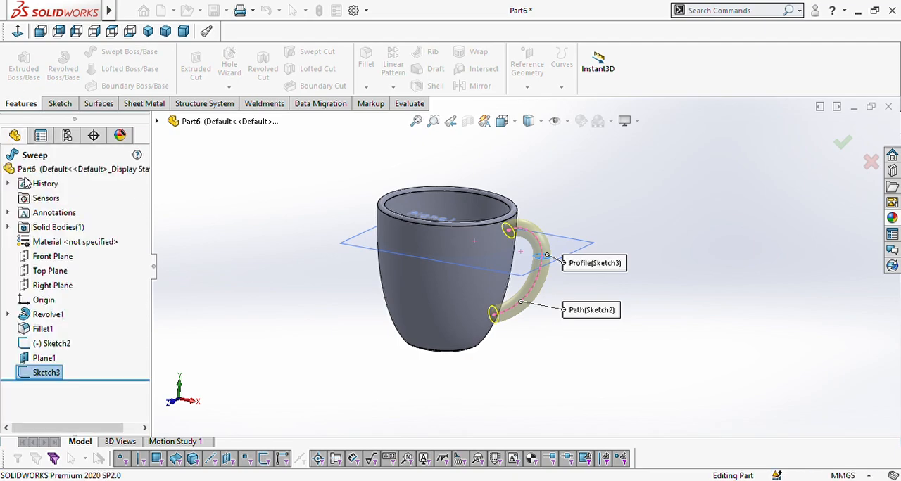
Step: Reopen the handle circle sketch, set the circle's diameter to 20 mm and exit the sketch
{"action": "left_click", "coordinate": [57, 373]}
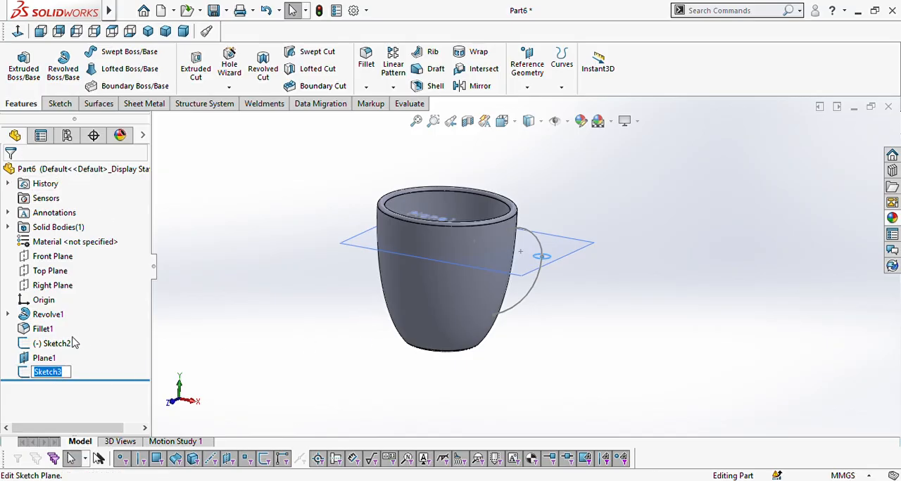
{"action": "left_click", "coordinate": [143, 359]}
{"action": "left_click", "coordinate": [58, 372]}
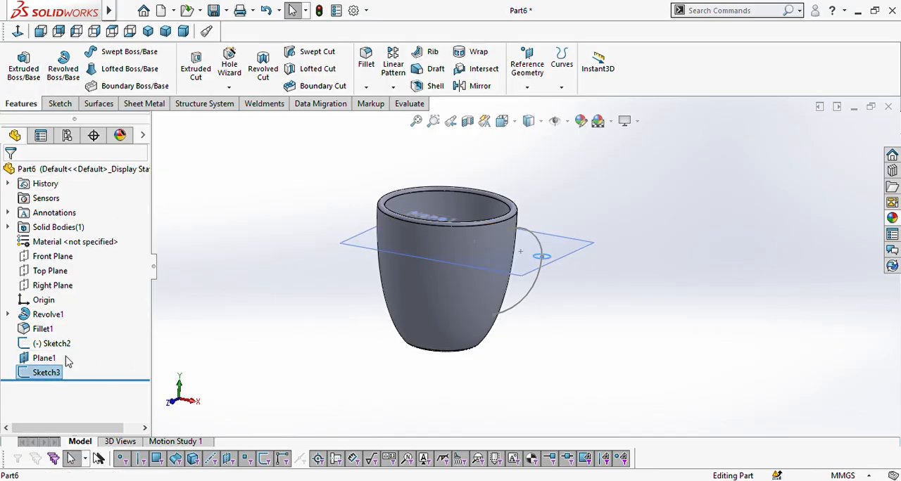
{"action": "left_click", "coordinate": [73, 345]}
{"action": "scroll", "coordinate": [548, 256], "scroll_direction": "down", "scroll_amount": 4}
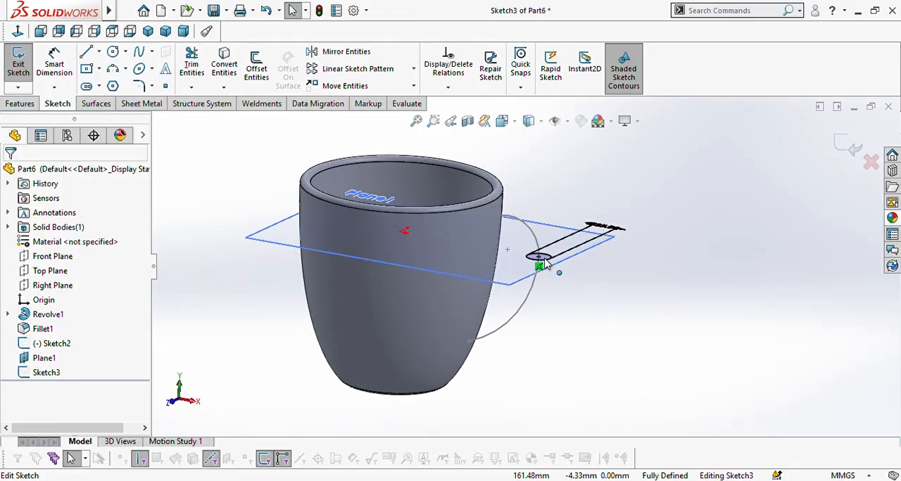
{"action": "left_click", "coordinate": [631, 221]}
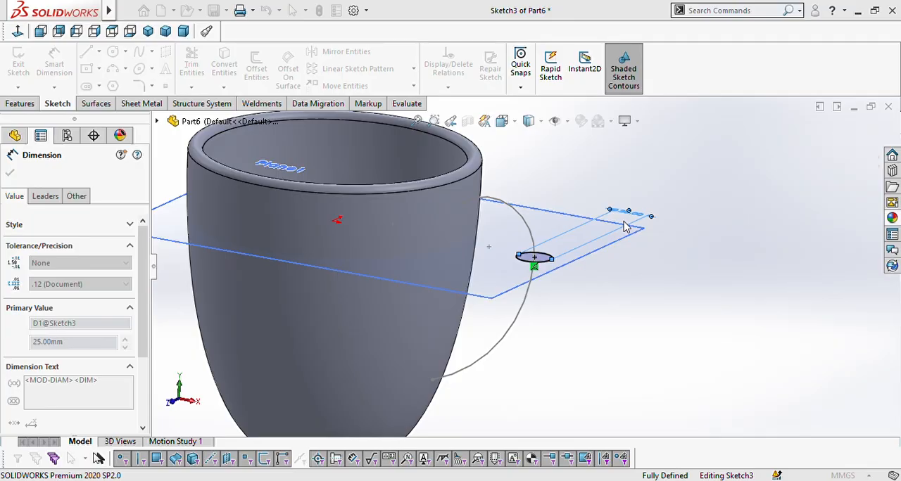
{"action": "key", "text": "Return"}
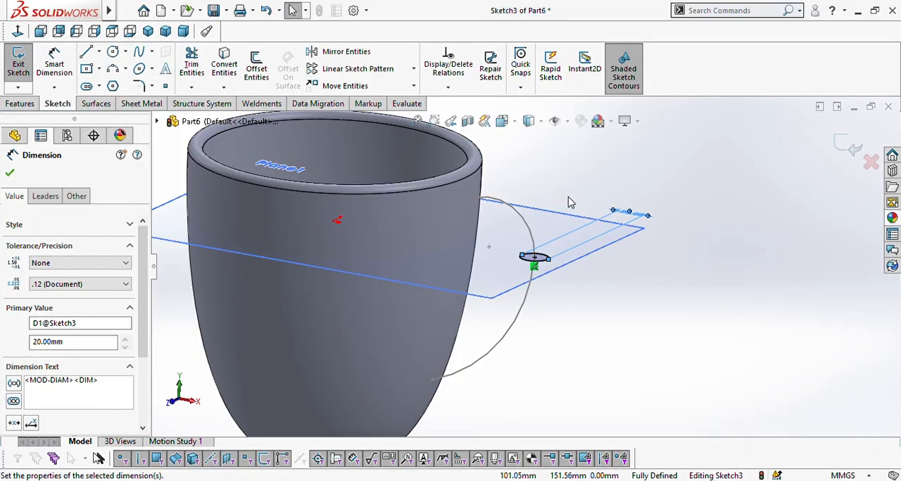
{"action": "scroll", "coordinate": [569, 202], "scroll_direction": "up", "scroll_amount": 4}
{"action": "scroll", "coordinate": [470, 299], "scroll_direction": "down", "scroll_amount": 1}
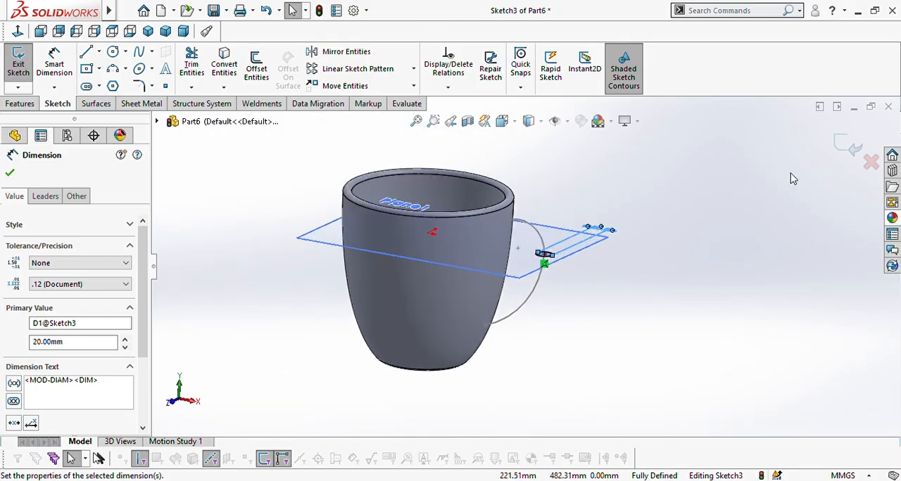
{"action": "left_click", "coordinate": [843, 146]}
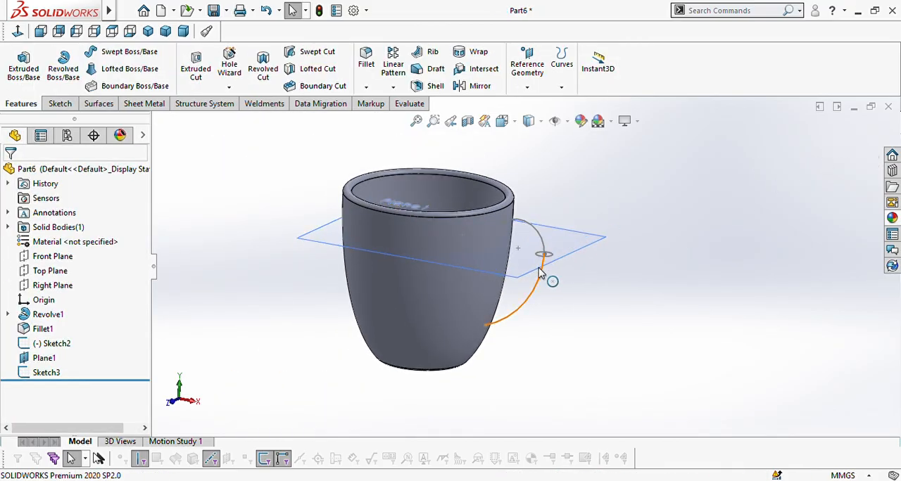
Step: Sweep a 10 mm circular profile along the two-arc handle path to create the mug's handle
{"action": "scroll", "coordinate": [540, 258], "scroll_direction": "down", "scroll_amount": 3}
{"action": "scroll", "coordinate": [536, 265], "scroll_direction": "down", "scroll_amount": 3}
{"action": "scroll", "coordinate": [502, 277], "scroll_direction": "up", "scroll_amount": 4}
{"action": "scroll", "coordinate": [503, 277], "scroll_direction": "down", "scroll_amount": 1}
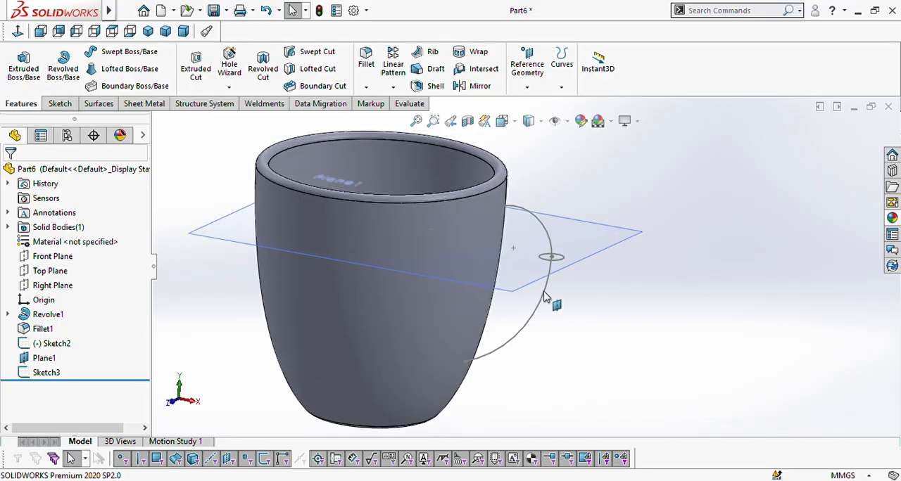
{"action": "left_click", "coordinate": [124, 54]}
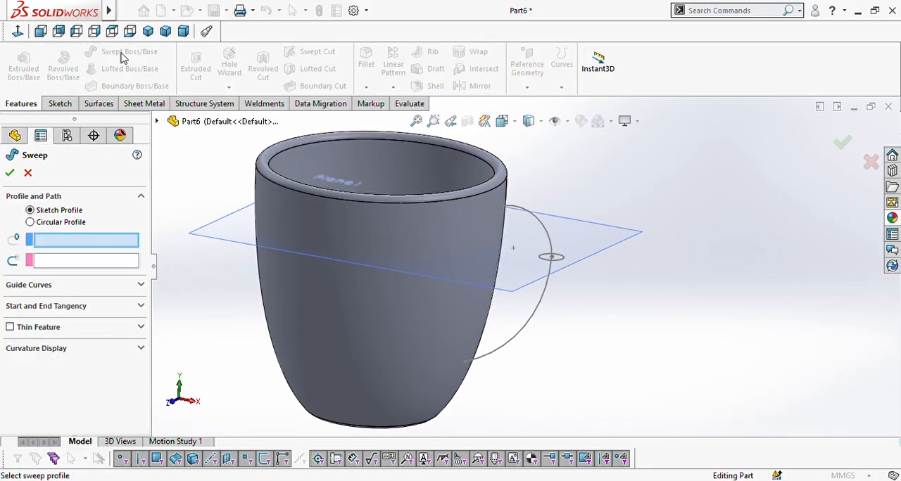
{"action": "left_click", "coordinate": [30, 223]}
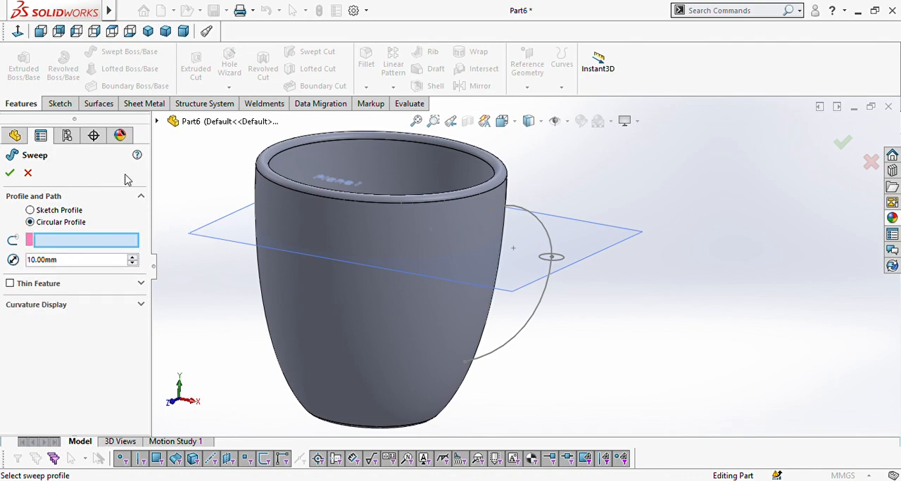
{"action": "left_click", "coordinate": [544, 301]}
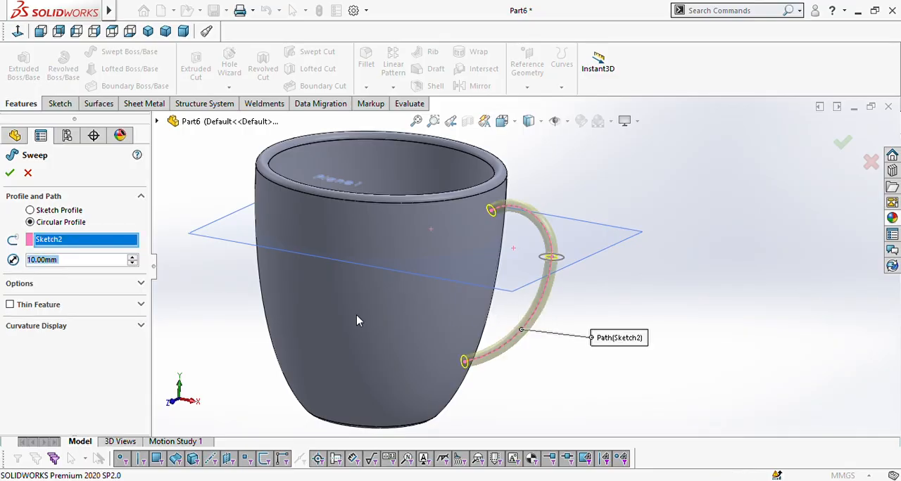
{"action": "left_click", "coordinate": [9, 176]}
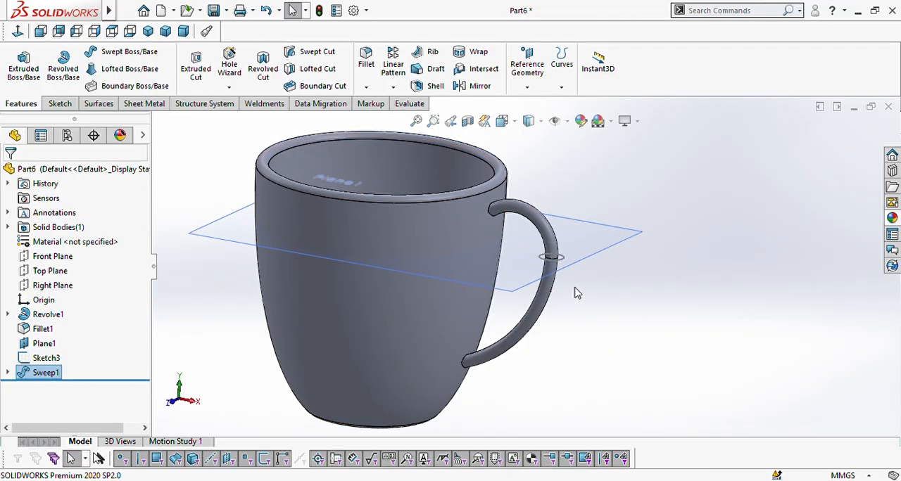
Step: Hide the reference plane that runs through the middle of the handle
{"action": "scroll", "coordinate": [626, 195], "scroll_direction": "down", "scroll_amount": 2}
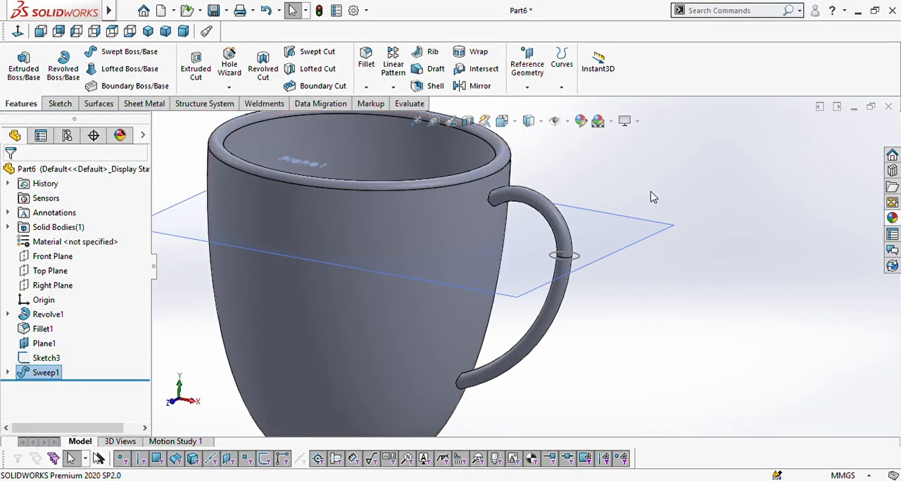
{"action": "left_click", "coordinate": [634, 237]}
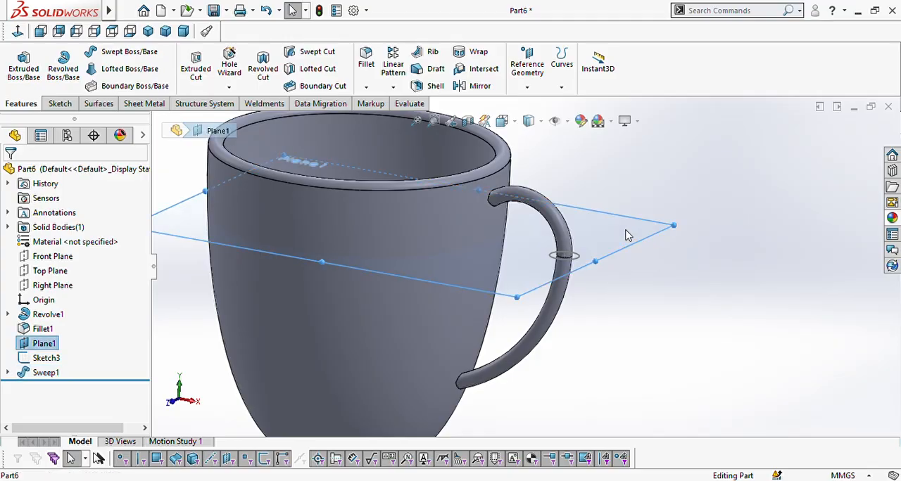
{"action": "left_click", "coordinate": [704, 195]}
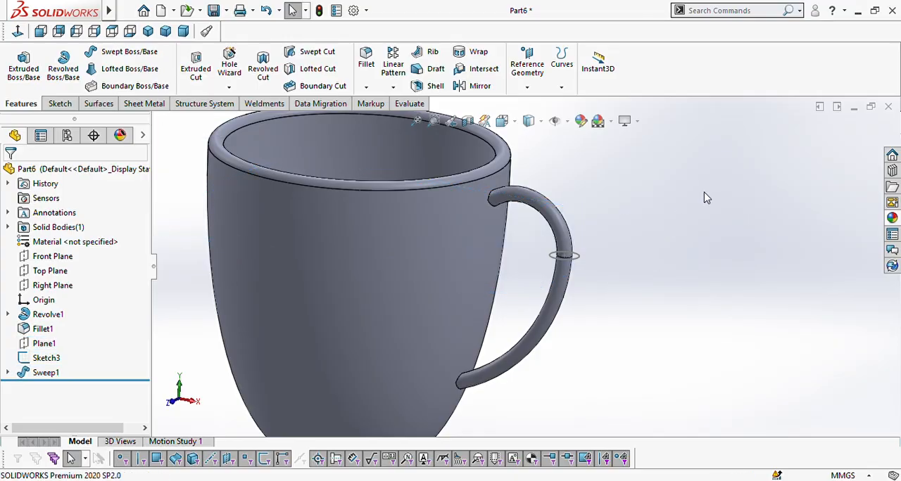
Step: Expand the sweep feature to show its path sketch, and hide the unused circle sketch around the handle
{"action": "scroll", "coordinate": [556, 260], "scroll_direction": "down", "scroll_amount": 2}
{"action": "scroll", "coordinate": [563, 266], "scroll_direction": "up", "scroll_amount": 1}
{"action": "scroll", "coordinate": [587, 255], "scroll_direction": "down", "scroll_amount": 2}
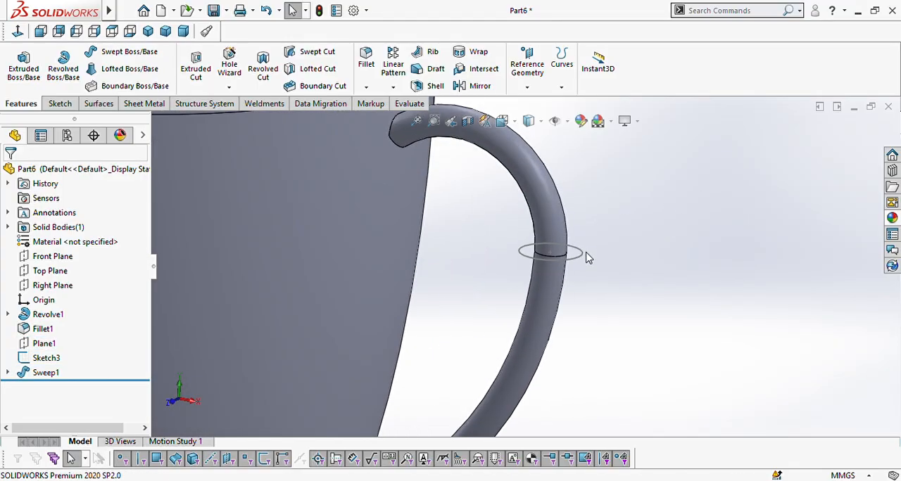
{"action": "scroll", "coordinate": [597, 256], "scroll_direction": "up", "scroll_amount": 4}
{"action": "left_click", "coordinate": [9, 373]}
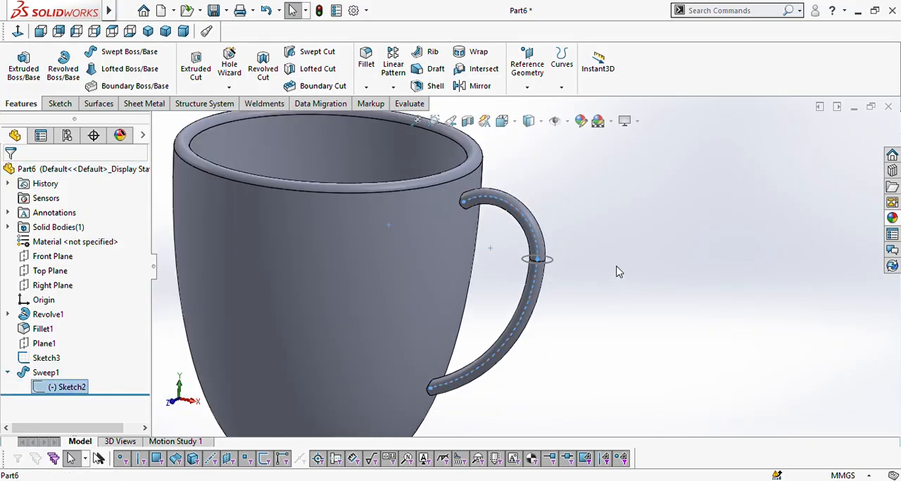
{"action": "scroll", "coordinate": [554, 269], "scroll_direction": "down", "scroll_amount": 3}
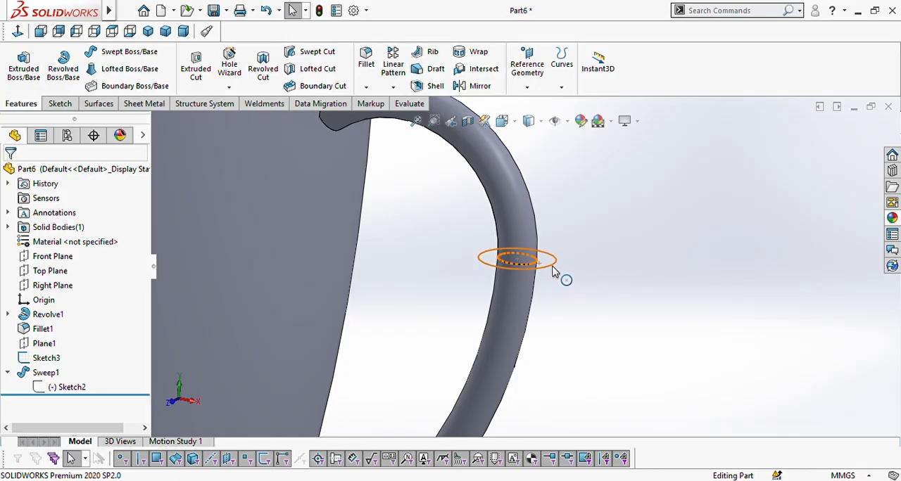
{"action": "left_click", "coordinate": [553, 272]}
{"action": "left_click", "coordinate": [632, 296]}
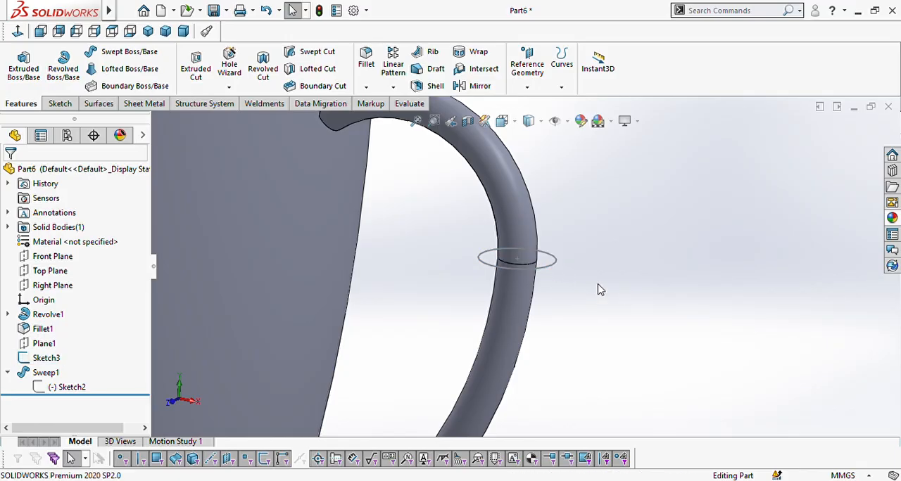
{"action": "left_click", "coordinate": [551, 272]}
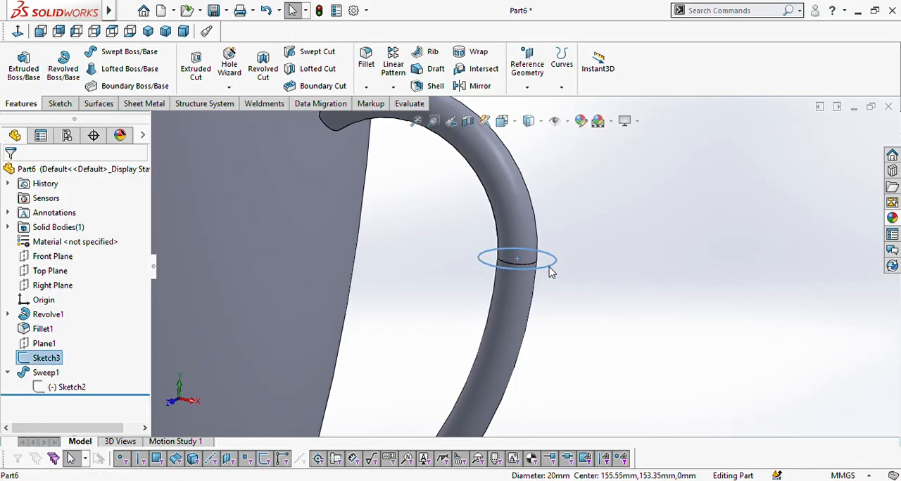
{"action": "left_click", "coordinate": [611, 235]}
{"action": "scroll", "coordinate": [567, 249], "scroll_direction": "up", "scroll_amount": 5}
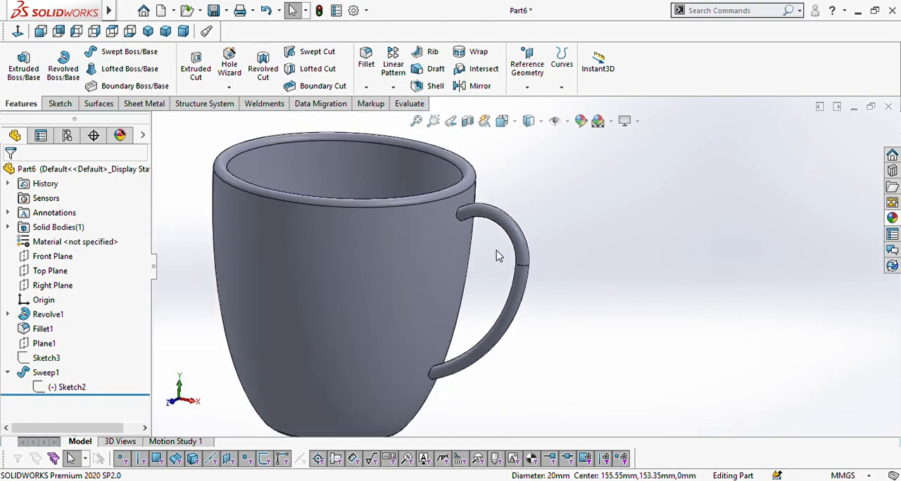
{"action": "scroll", "coordinate": [496, 255], "scroll_direction": "up", "scroll_amount": 2}
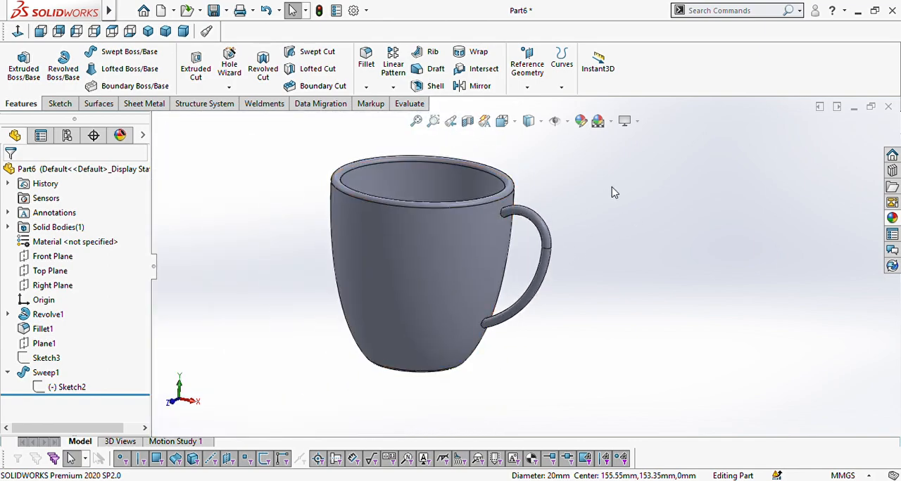
Step: Examine the mug body and its swept handle from several angles
{"action": "middle_click_drag", "start_coordinate": [664, 249], "coordinate": [613, 277]}
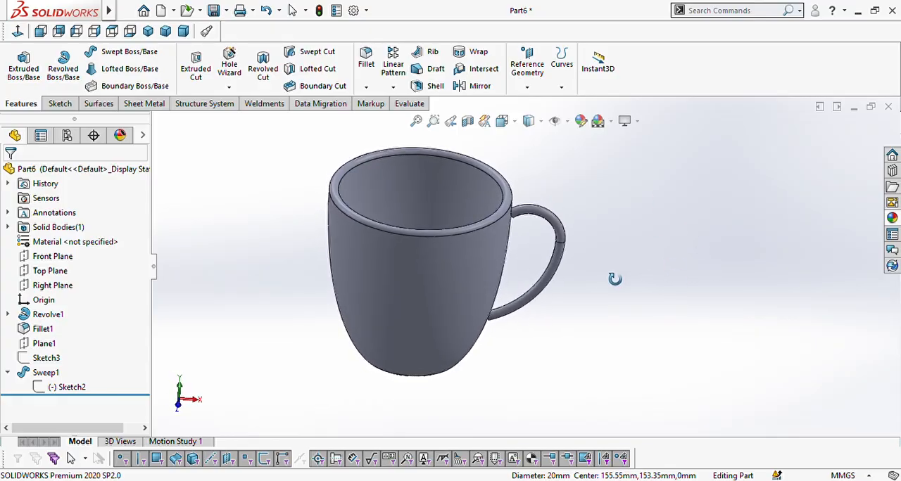
{"action": "scroll", "coordinate": [520, 251], "scroll_direction": "down", "scroll_amount": 2}
{"action": "scroll", "coordinate": [520, 251], "scroll_direction": "down", "scroll_amount": 1}
{"action": "middle_click_drag", "start_coordinate": [639, 213], "coordinate": [643, 186]}
{"action": "scroll", "coordinate": [515, 253], "scroll_direction": "up", "scroll_amount": 3}
{"action": "middle_click_drag", "start_coordinate": [338, 279], "coordinate": [312, 255]}
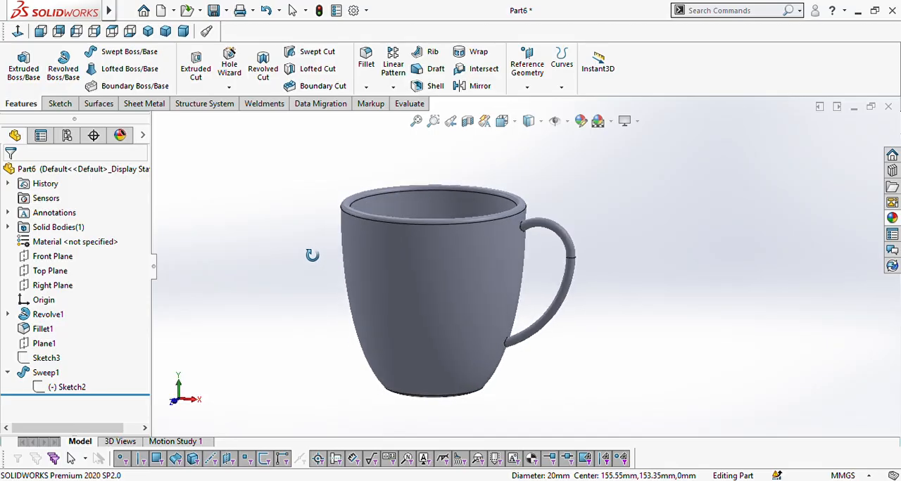
{"action": "middle_click_drag", "start_coordinate": [458, 256], "coordinate": [438, 294]}
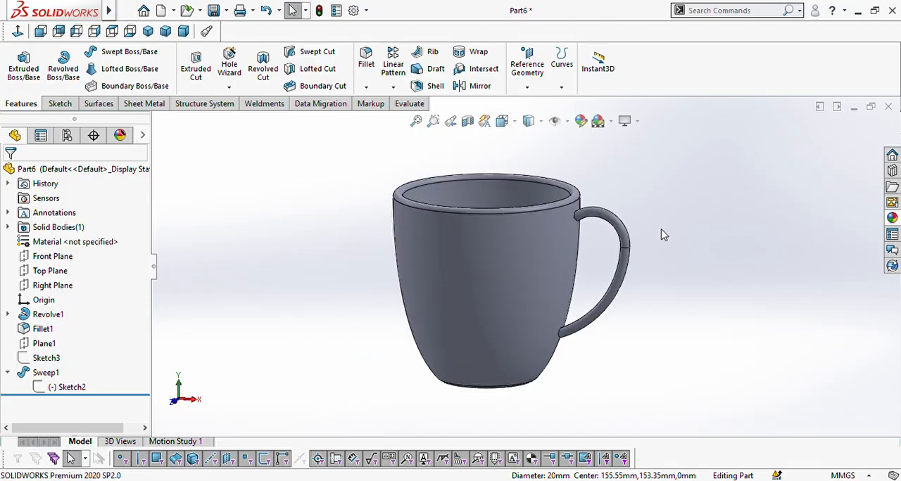
Step: Apply the green high gloss plastic appearance to the mug's outer wall face
{"action": "left_click", "coordinate": [898, 220]}
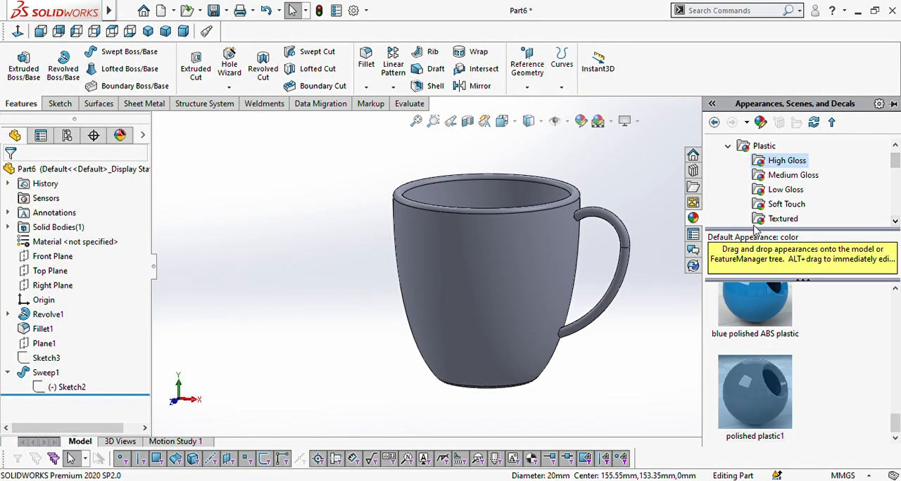
{"action": "left_click", "coordinate": [728, 148]}
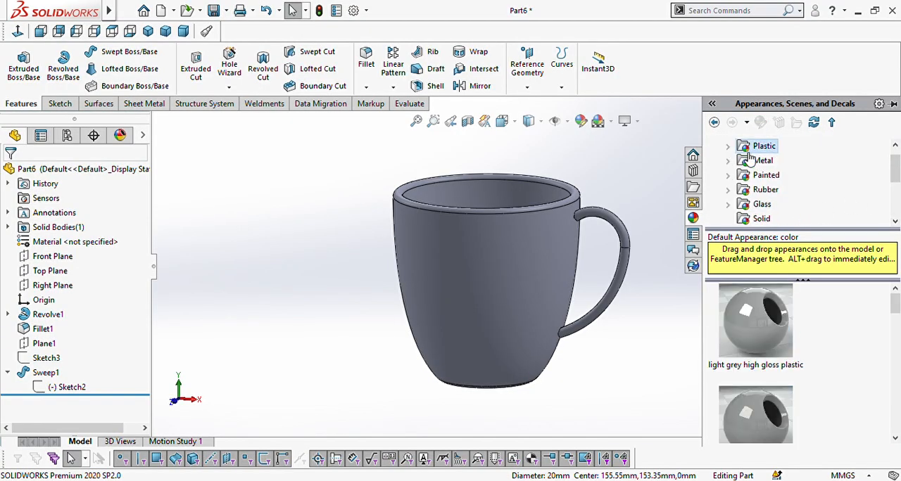
{"action": "left_click", "coordinate": [727, 147]}
{"action": "scroll", "coordinate": [774, 184], "scroll_direction": "down", "scroll_amount": 3}
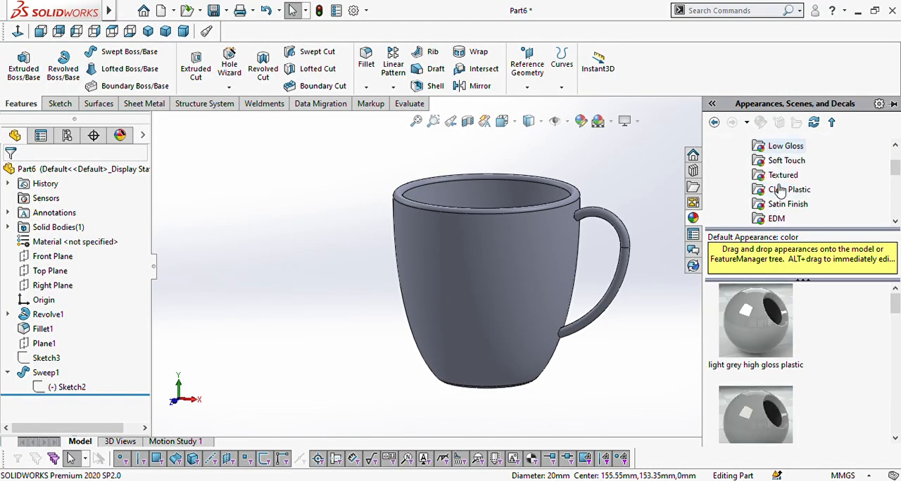
{"action": "scroll", "coordinate": [777, 193], "scroll_direction": "up", "scroll_amount": 2}
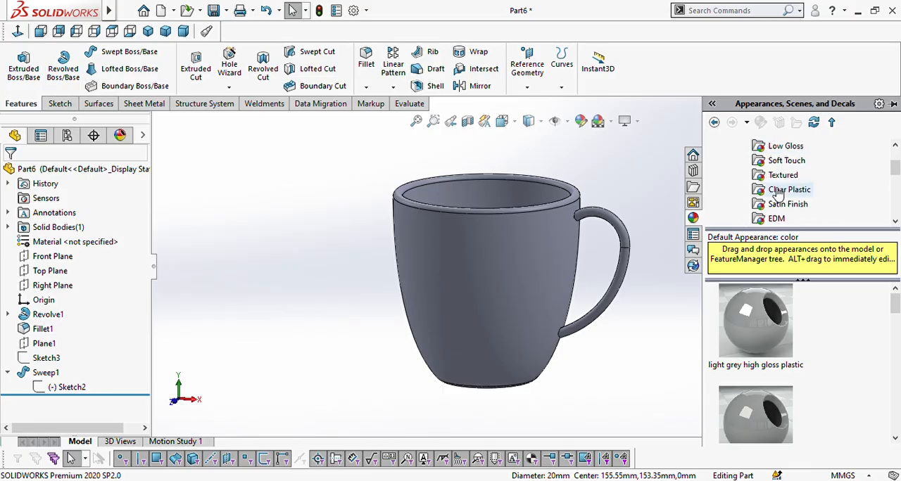
{"action": "scroll", "coordinate": [776, 190], "scroll_direction": "up", "scroll_amount": 2}
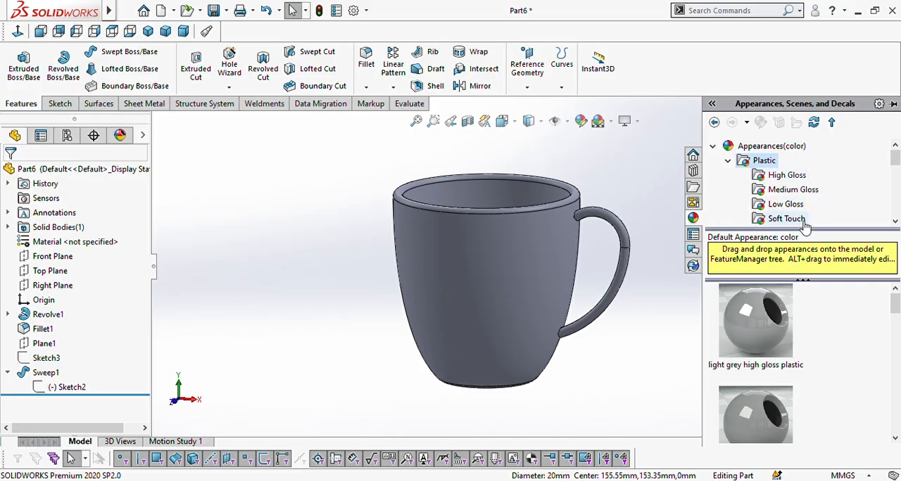
{"action": "left_click", "coordinate": [783, 178]}
{"action": "left_click_drag", "start_coordinate": [895, 304], "coordinate": [896, 398]}
{"action": "left_click", "coordinate": [771, 382]}
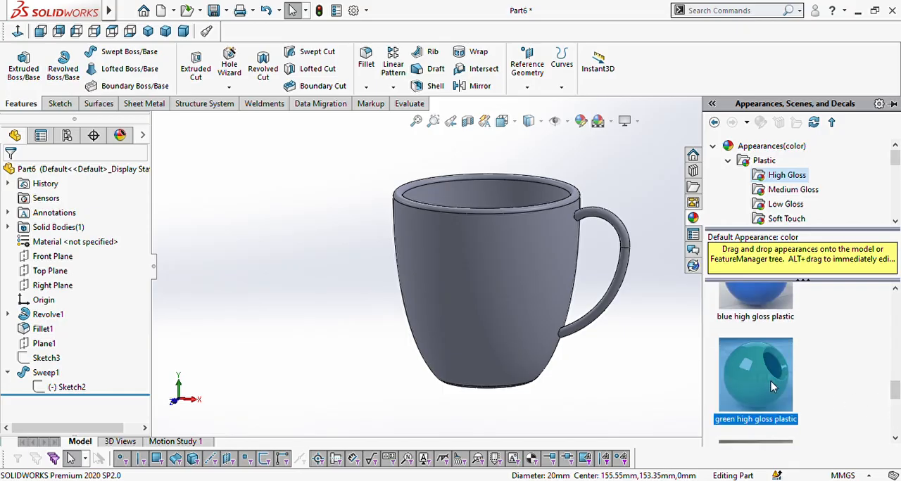
{"action": "left_click_drag", "start_coordinate": [770, 382], "coordinate": [512, 309]}
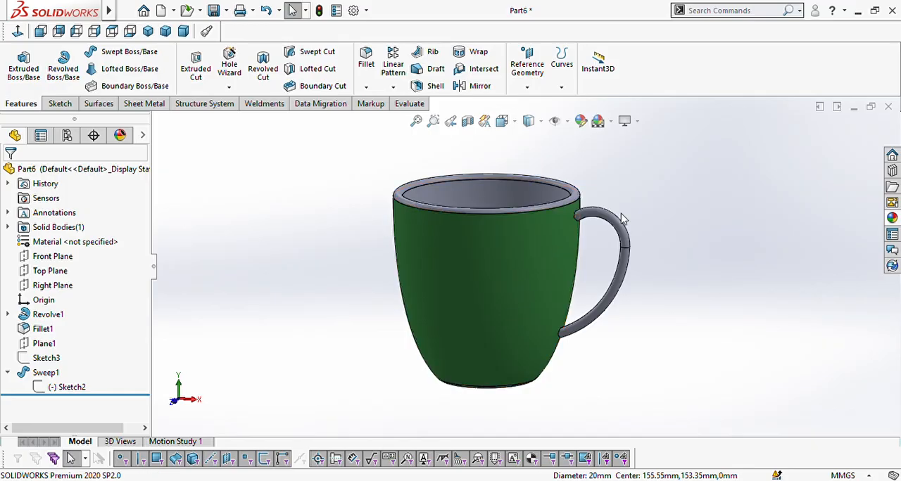
Step: Apply the red high gloss plastic appearance to the mug's inner wall face
{"action": "left_click", "coordinate": [891, 219]}
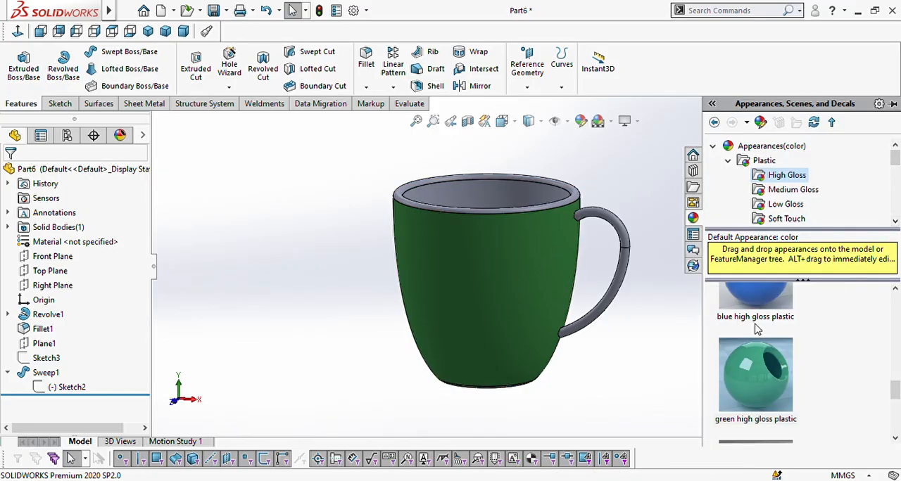
{"action": "scroll", "coordinate": [756, 310], "scroll_direction": "up", "scroll_amount": 3}
{"action": "scroll", "coordinate": [760, 370], "scroll_direction": "down", "scroll_amount": 2}
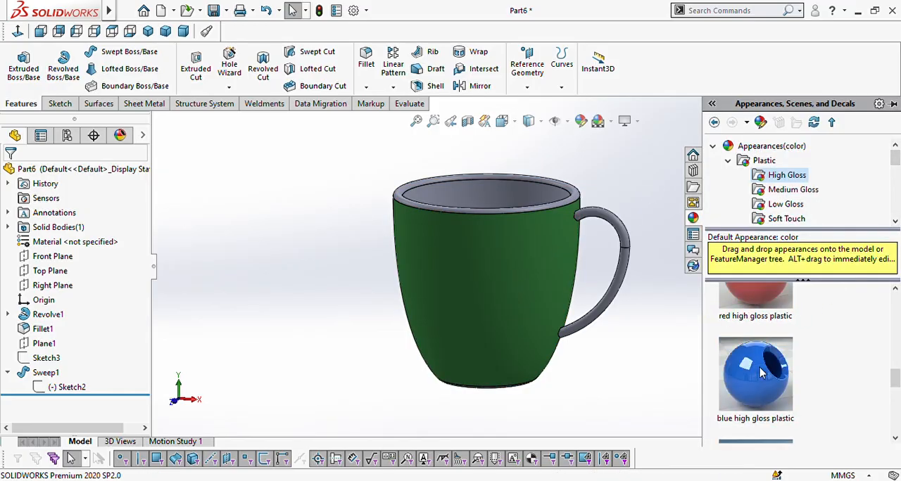
{"action": "scroll", "coordinate": [760, 359], "scroll_direction": "up", "scroll_amount": 1}
{"action": "left_click_drag", "start_coordinate": [767, 357], "coordinate": [511, 191]}
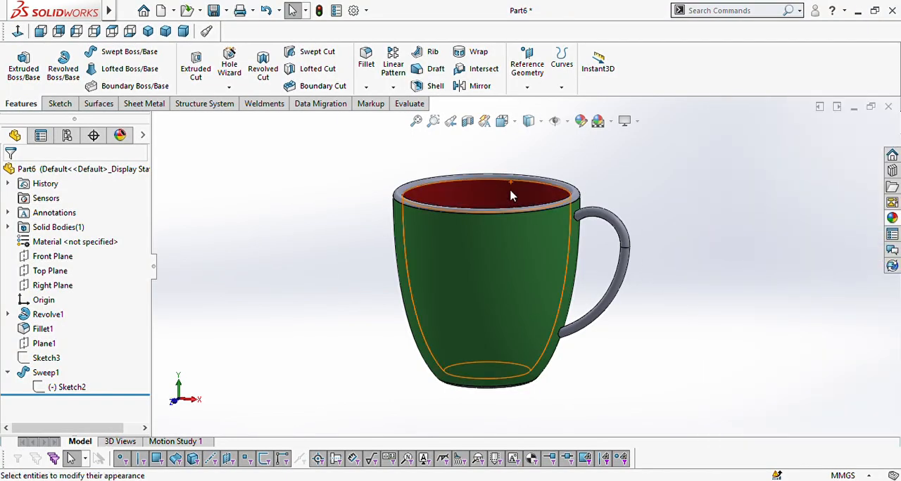
Step: Apply the black high gloss plastic appearance to the mug's rim
{"action": "left_click", "coordinate": [892, 219]}
{"action": "scroll", "coordinate": [769, 309], "scroll_direction": "up", "scroll_amount": 2}
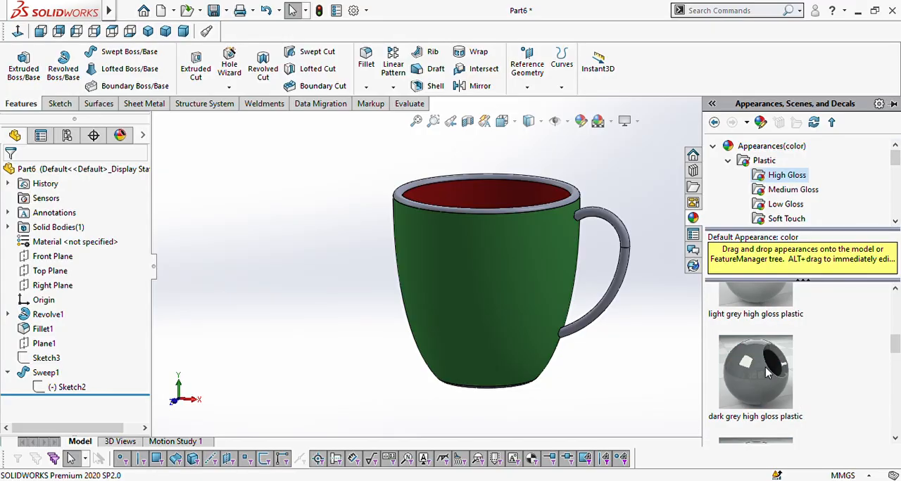
{"action": "scroll", "coordinate": [768, 373], "scroll_direction": "down", "scroll_amount": 2}
{"action": "scroll", "coordinate": [765, 368], "scroll_direction": "up", "scroll_amount": 1}
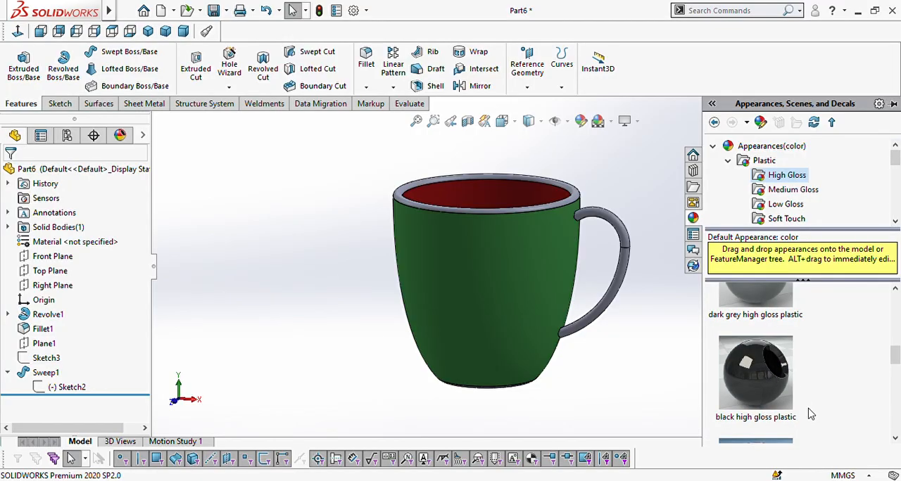
{"action": "left_click_drag", "start_coordinate": [774, 387], "coordinate": [555, 209]}
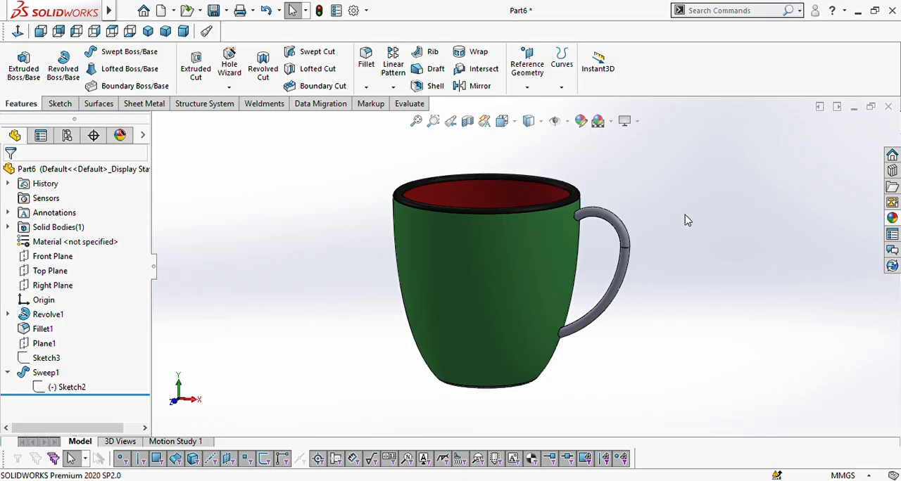
Step: Apply the yellow high gloss plastic appearance to both the lower and upper segments of the handle
{"action": "left_click", "coordinate": [891, 219]}
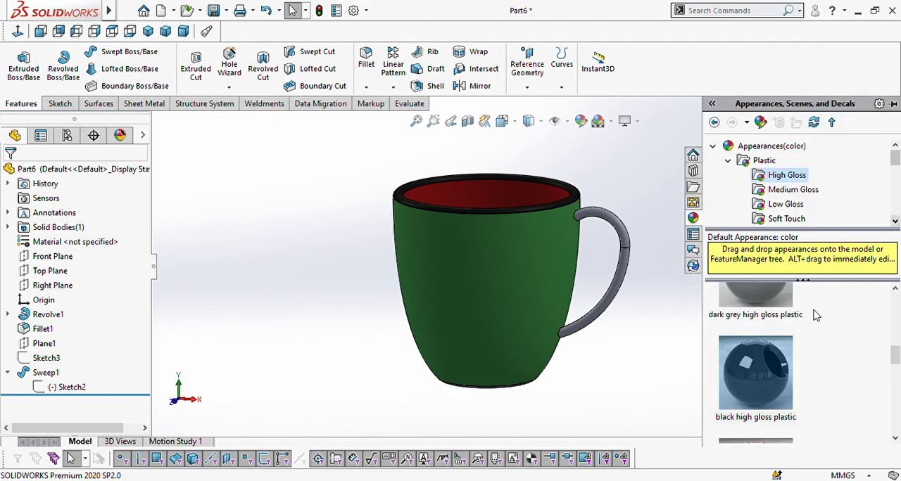
{"action": "scroll", "coordinate": [789, 327], "scroll_direction": "down", "scroll_amount": 2}
{"action": "scroll", "coordinate": [784, 359], "scroll_direction": "up", "scroll_amount": 1}
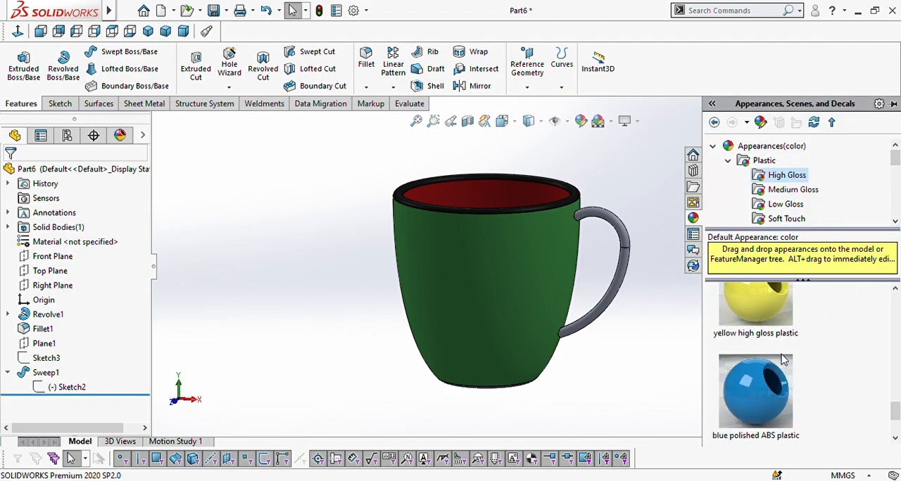
{"action": "left_click_drag", "start_coordinate": [767, 305], "coordinate": [629, 275]}
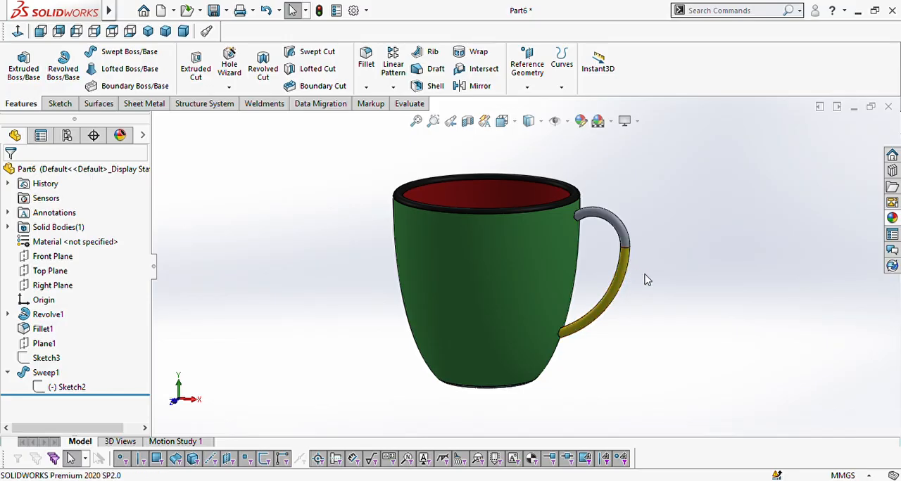
{"action": "left_click", "coordinate": [892, 219]}
{"action": "left_click_drag", "start_coordinate": [774, 318], "coordinate": [629, 240]}
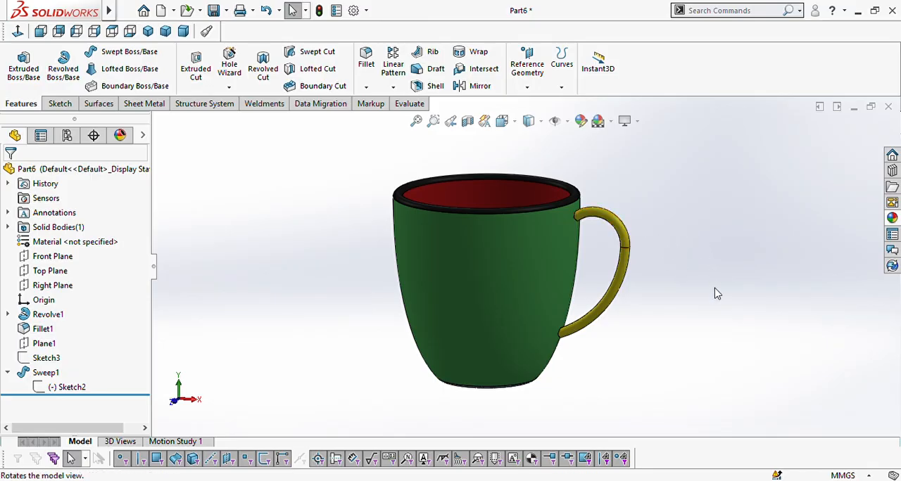
Step: Apply the black high gloss plastic appearance to the floor face inside the mug
{"action": "middle_click_drag", "start_coordinate": [714, 291], "coordinate": [712, 348]}
{"action": "key", "text": "Escape"}
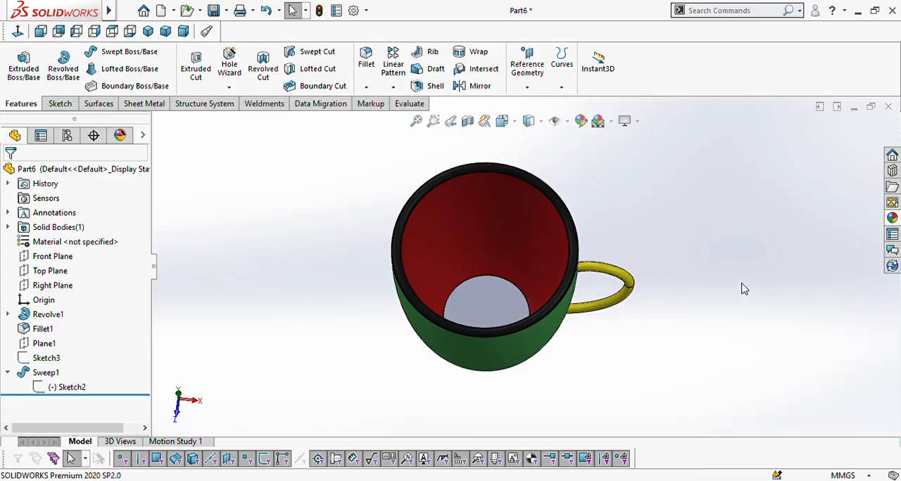
{"action": "left_click", "coordinate": [891, 219]}
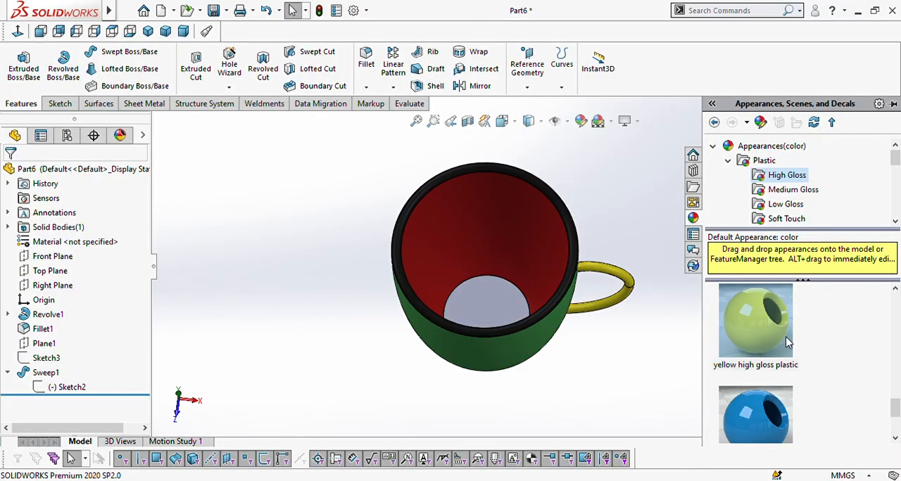
{"action": "scroll", "coordinate": [787, 342], "scroll_direction": "up", "scroll_amount": 3}
{"action": "left_click_drag", "start_coordinate": [774, 427], "coordinate": [520, 319]}
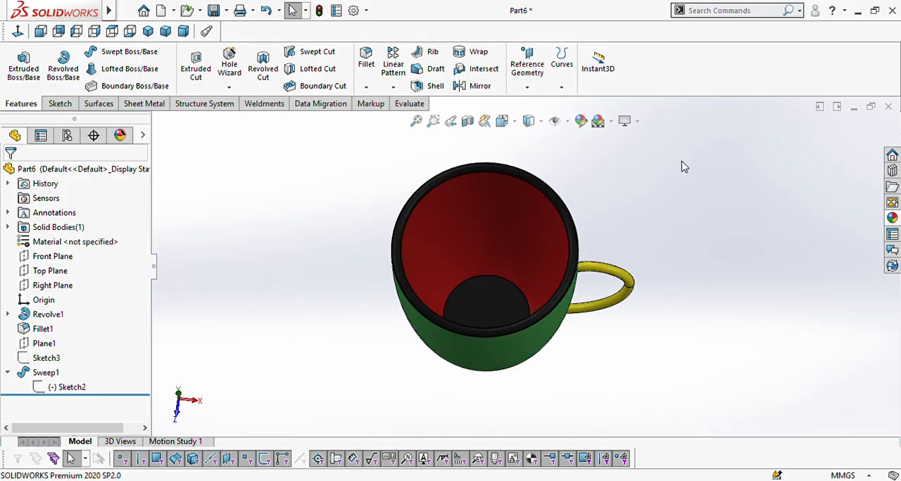
Step: Apply the black high gloss plastic appearance to the mug's flat underside and the filleted ring around it
{"action": "middle_click_drag", "start_coordinate": [708, 239], "coordinate": [746, 213]}
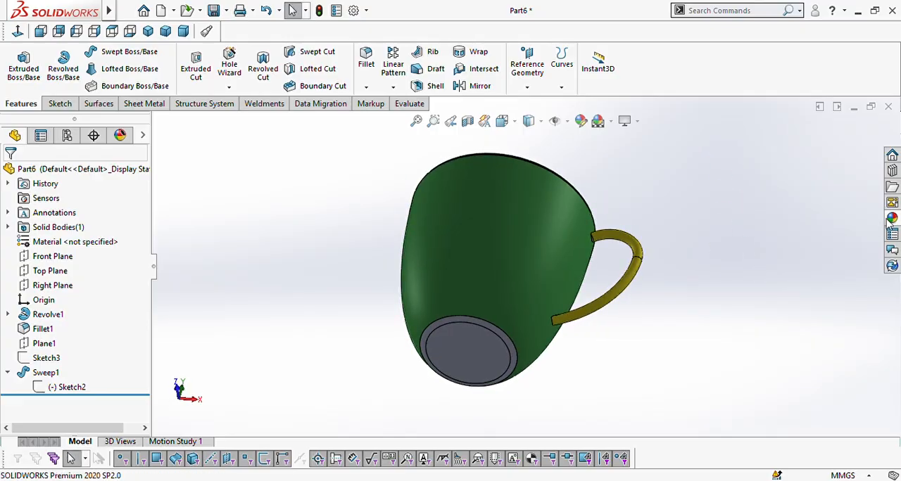
{"action": "left_click", "coordinate": [890, 220]}
{"action": "left_click_drag", "start_coordinate": [765, 398], "coordinate": [486, 366]}
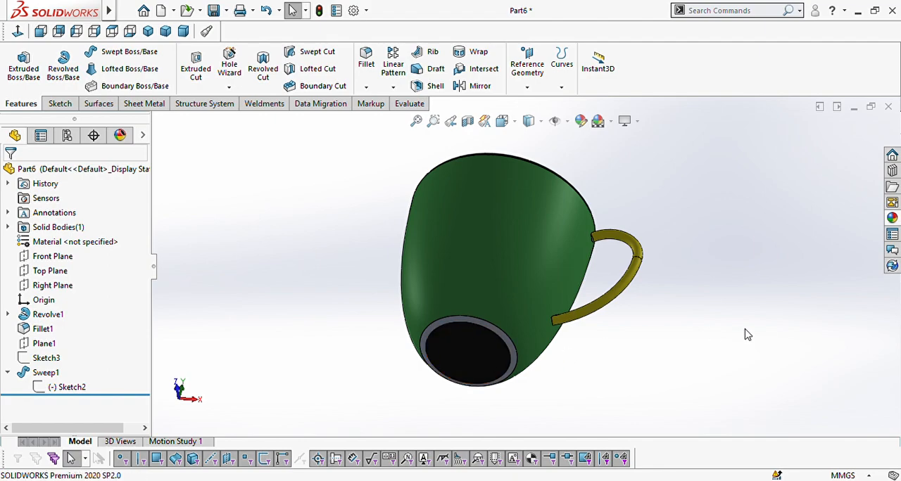
{"action": "left_click", "coordinate": [892, 221]}
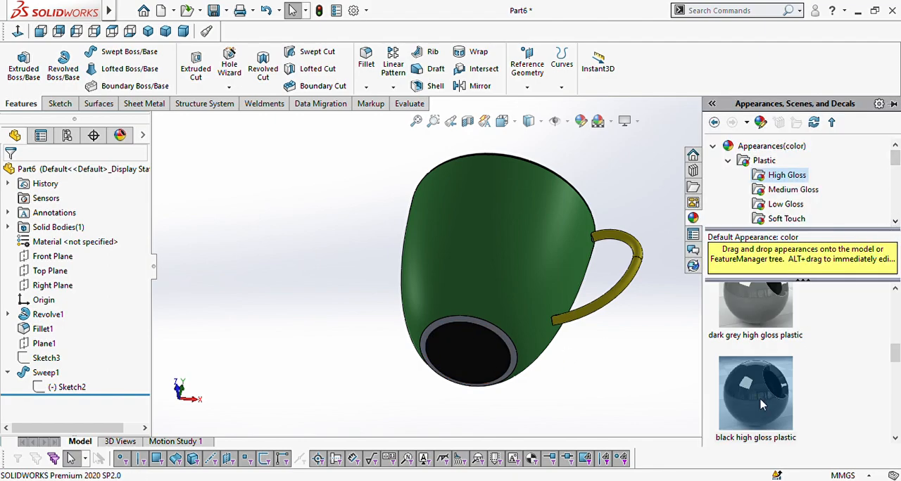
{"action": "left_click_drag", "start_coordinate": [762, 403], "coordinate": [501, 334]}
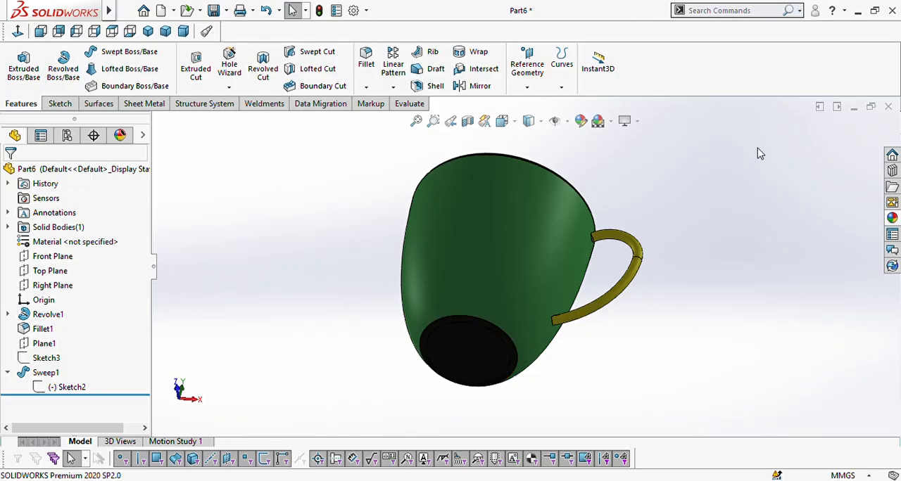
{"action": "middle_click_drag", "start_coordinate": [694, 233], "coordinate": [697, 305]}
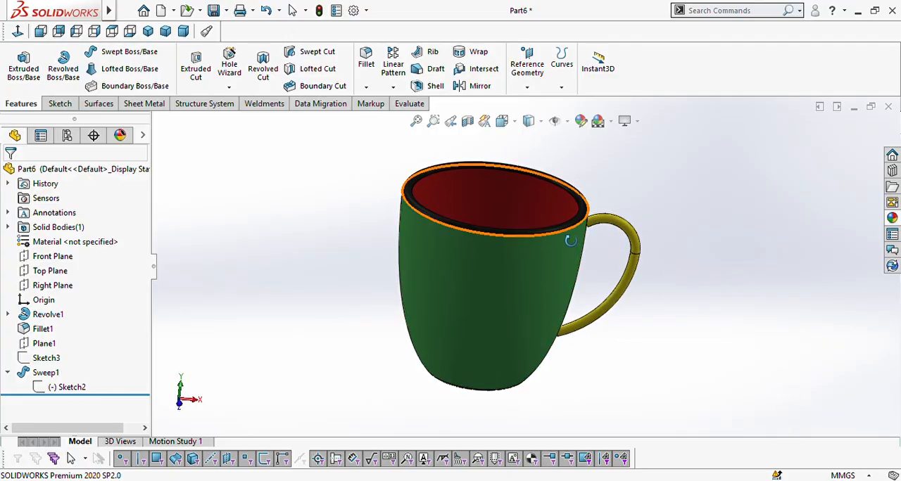
{"action": "middle_click_drag", "start_coordinate": [668, 224], "coordinate": [681, 195]}
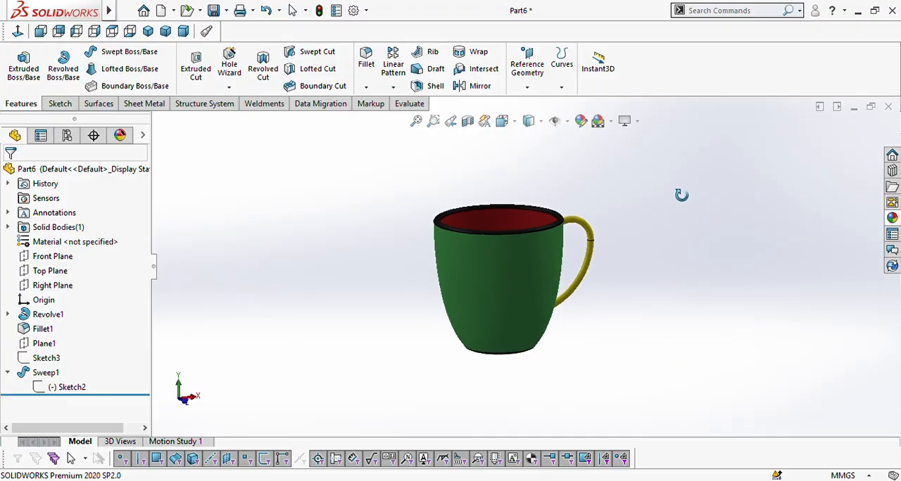
{"action": "middle_click_drag", "start_coordinate": [666, 250], "coordinate": [724, 315]}
{"action": "middle_click_drag", "start_coordinate": [666, 206], "coordinate": [675, 261]}
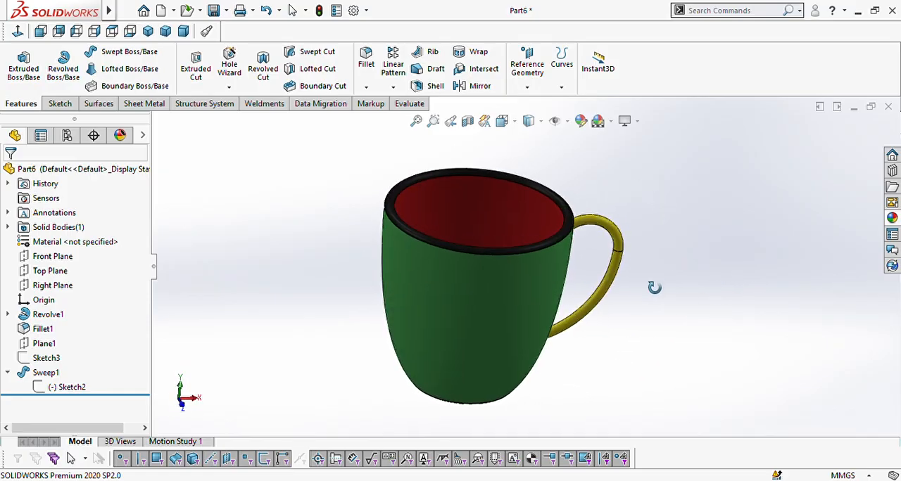